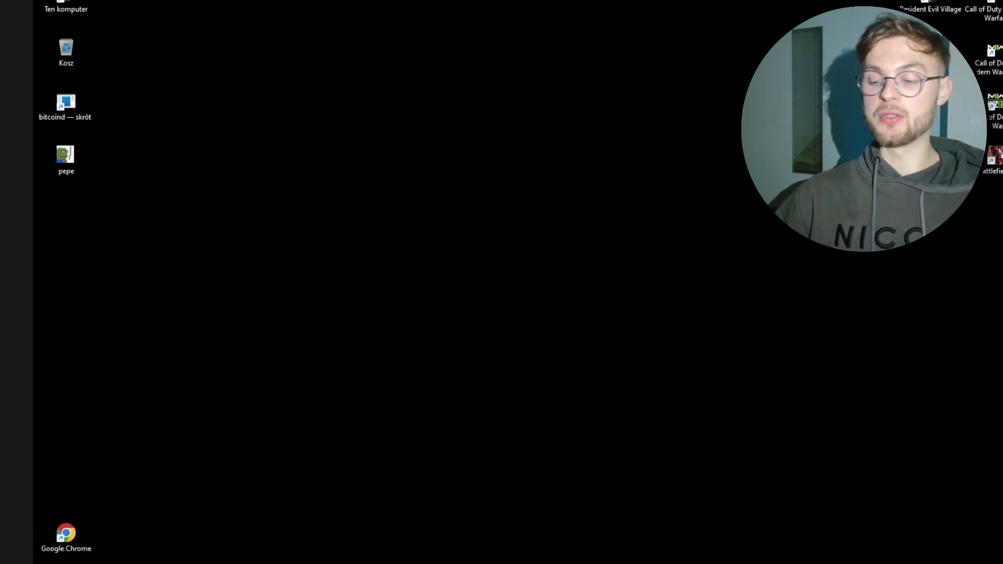
- Open a file manager window and browse to the Core folder inside BTC on drive F:
{"action": "key", "text": "super+e"}
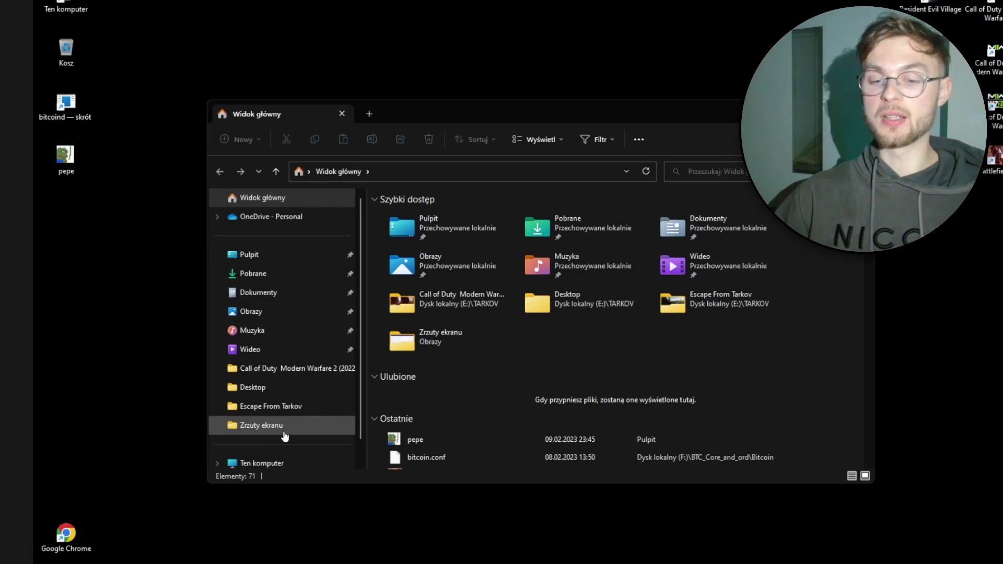
{"action": "scroll", "coordinate": [282, 431], "scroll_direction": "down", "scroll_amount": 2}
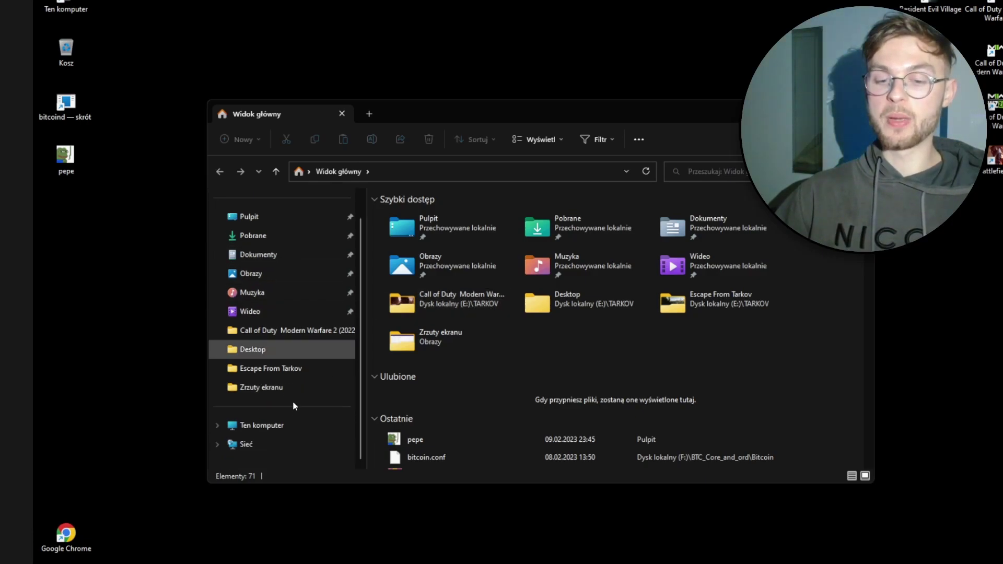
{"action": "left_click", "coordinate": [279, 428]}
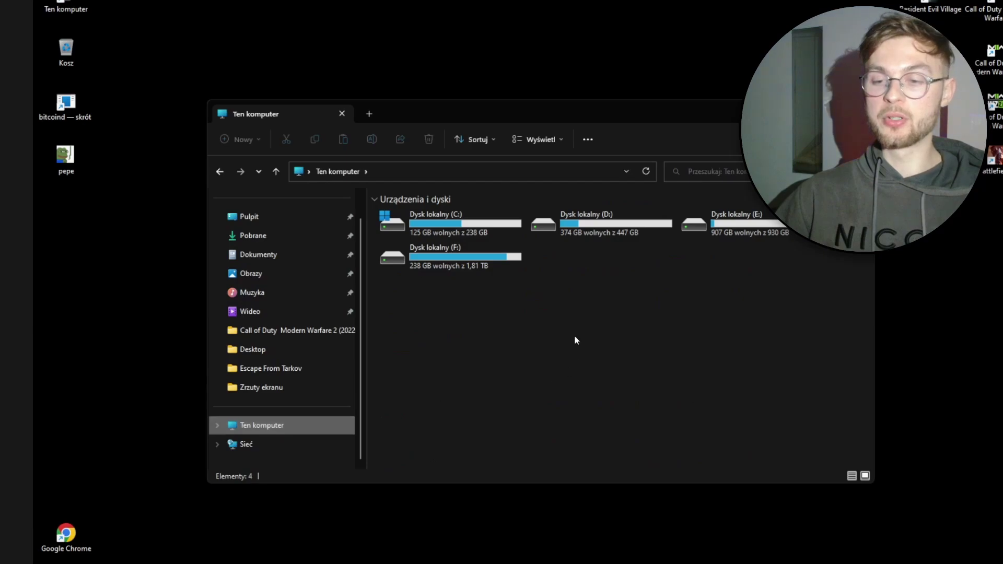
{"action": "double_click", "coordinate": [463, 266]}
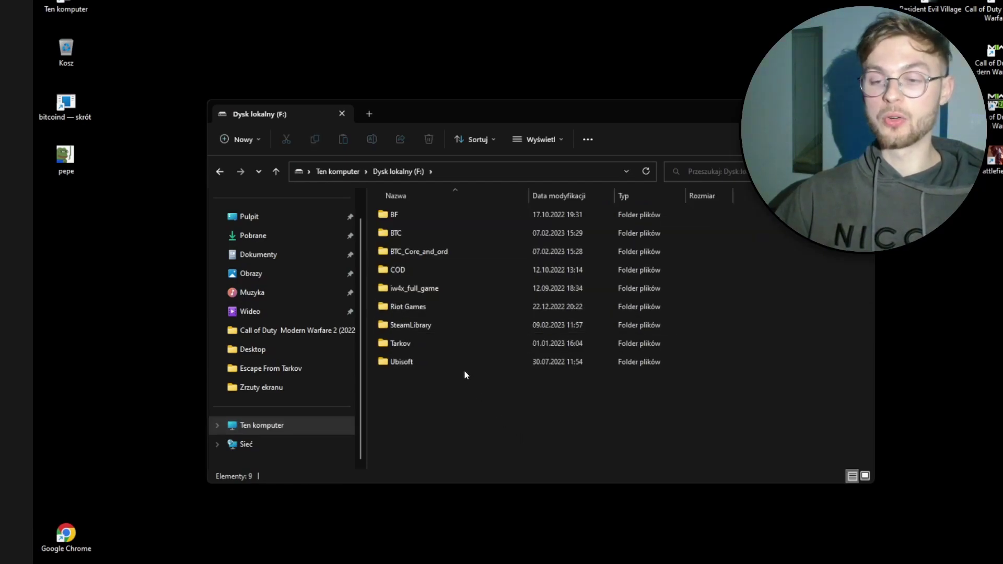
{"action": "double_click", "coordinate": [404, 239]}
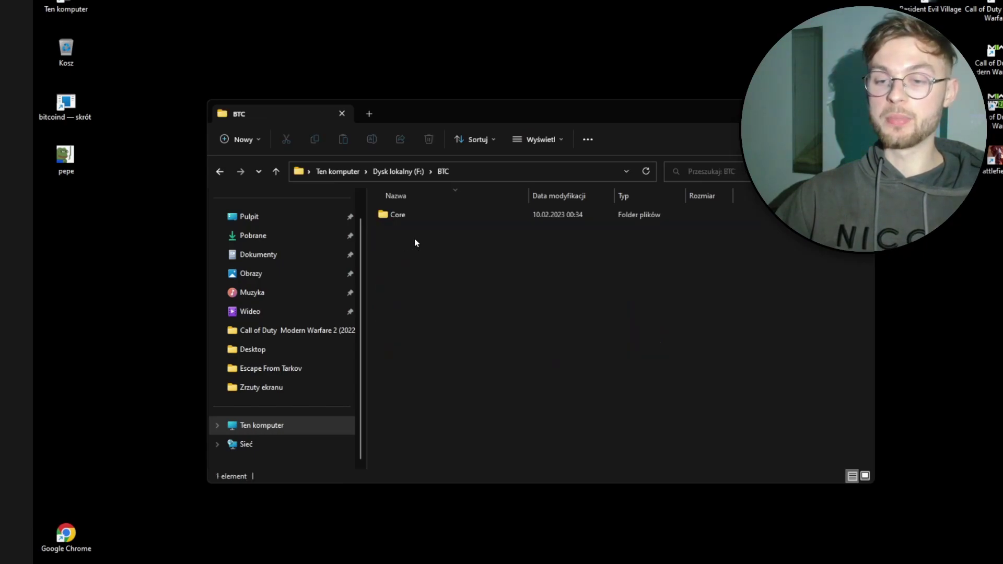
{"action": "double_click", "coordinate": [397, 218]}
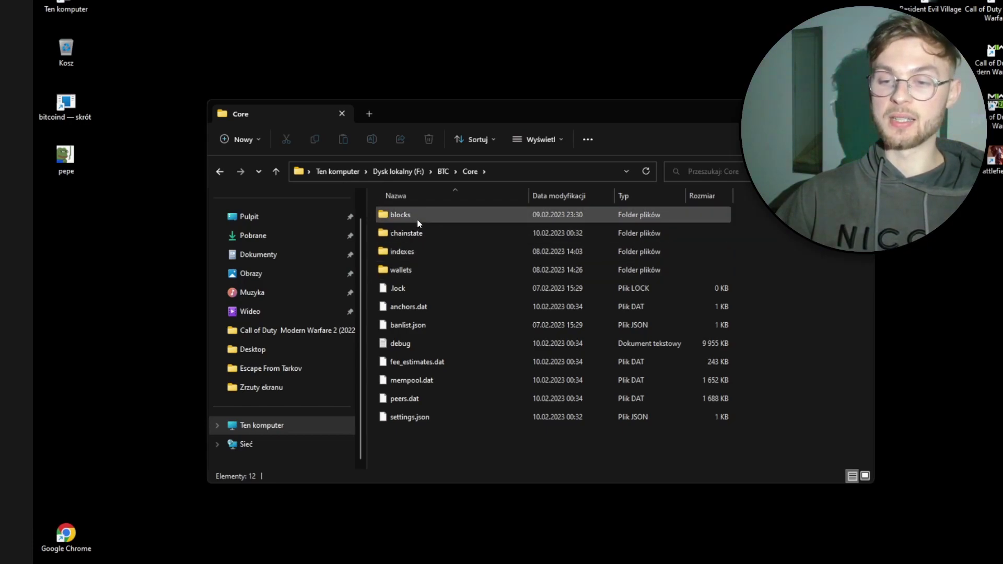
- Check the size of the Core folder in its properties, then close them
{"action": "key", "text": "d"}
{"action": "right_click", "coordinate": [451, 228]}
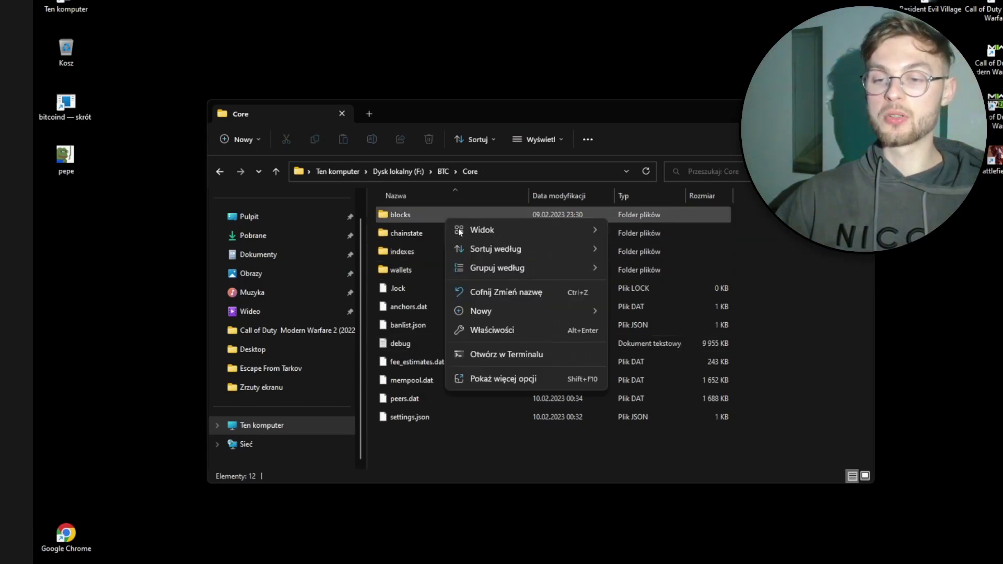
{"action": "left_click", "coordinate": [485, 338]}
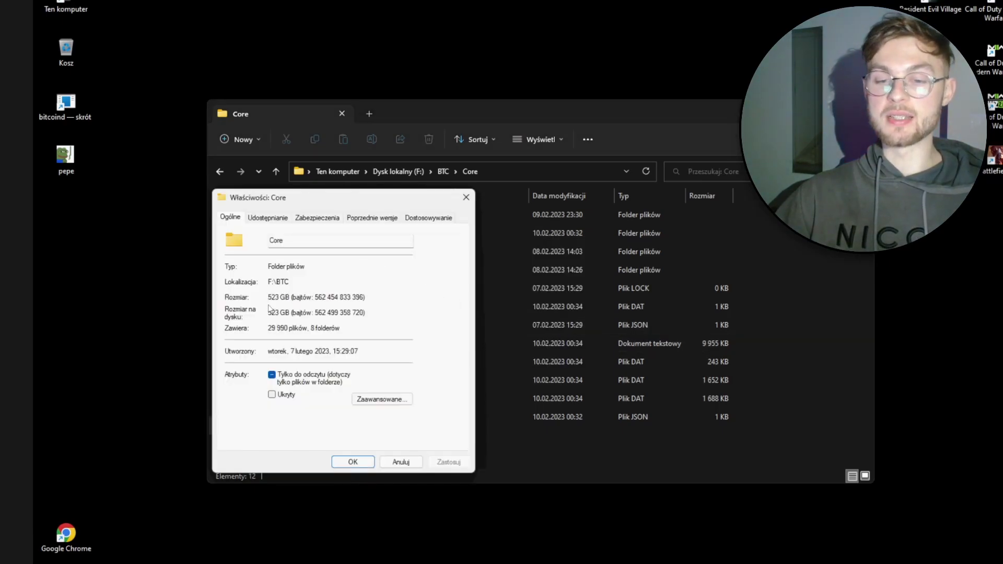
{"action": "left_click", "coordinate": [466, 197]}
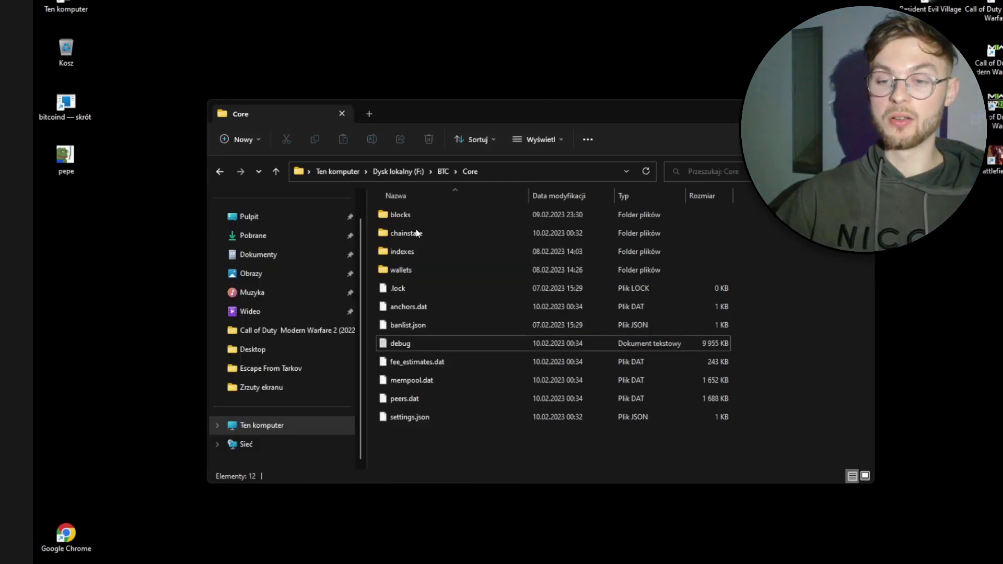
- Go back to drive F: and browse through BTC_Core_and_ord and its Bitcoin folder to daemon
{"action": "left_click", "coordinate": [219, 172]}
{"action": "left_click", "coordinate": [221, 173]}
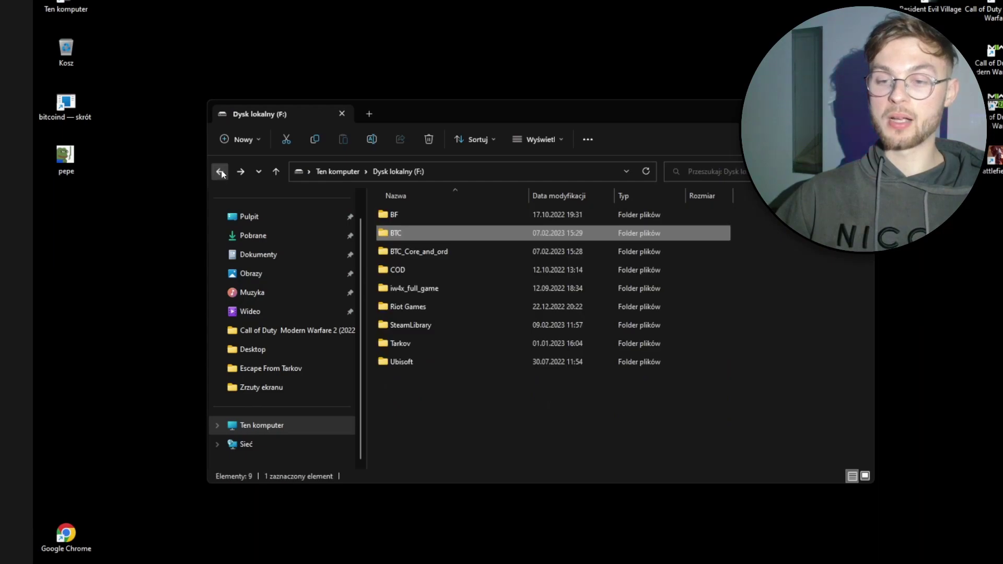
{"action": "double_click", "coordinate": [408, 255]}
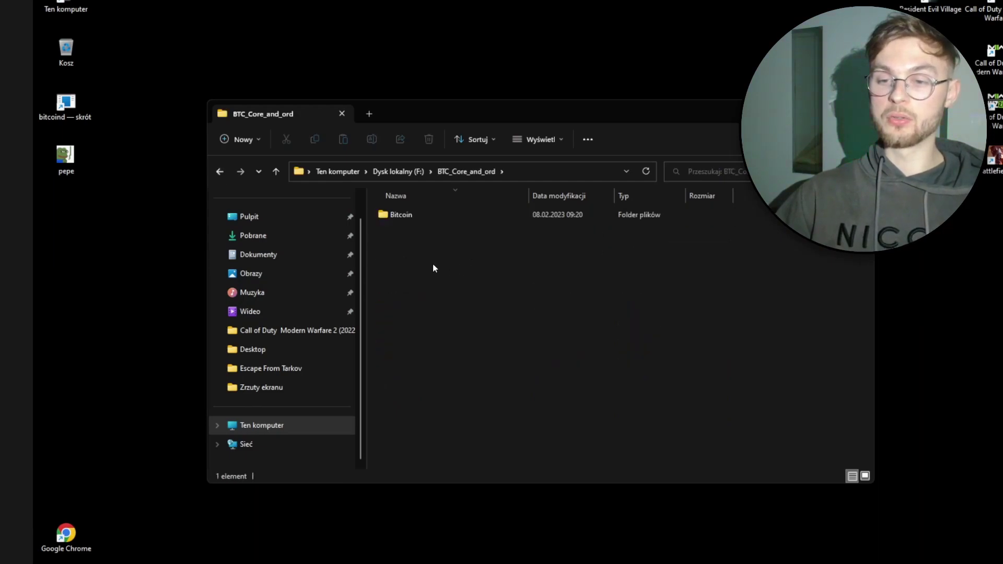
{"action": "double_click", "coordinate": [395, 218]}
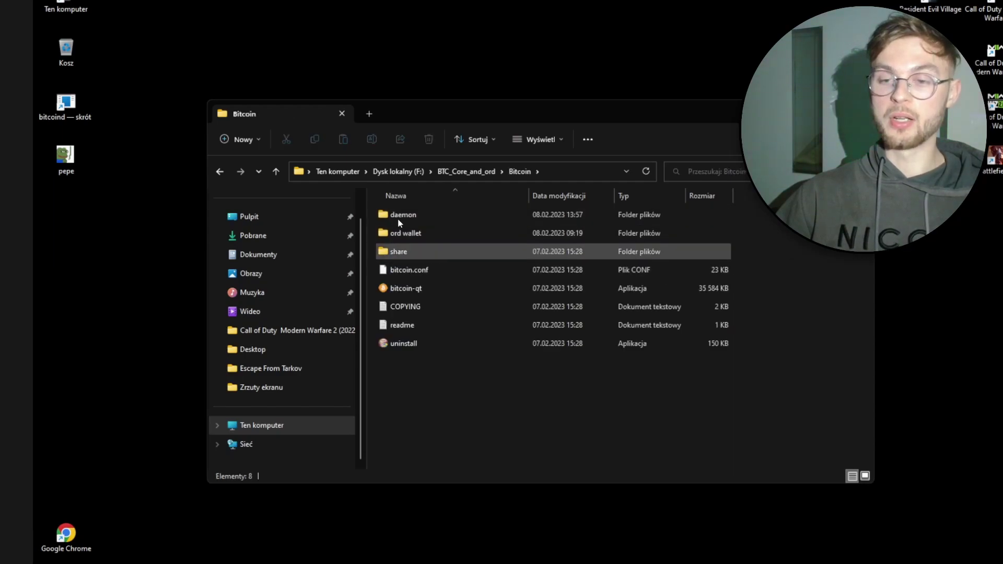
{"action": "left_click", "coordinate": [426, 218]}
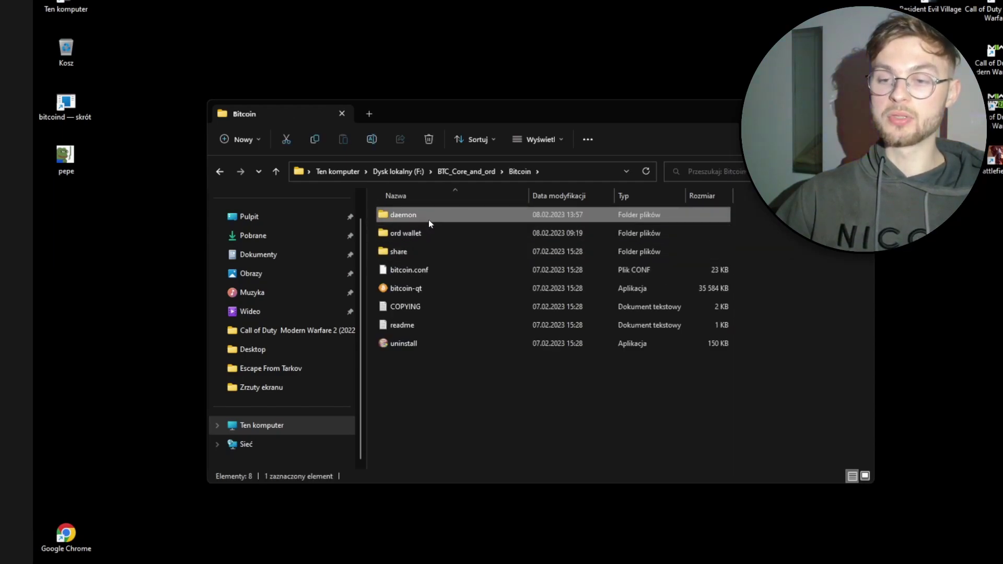
{"action": "double_click", "coordinate": [429, 220]}
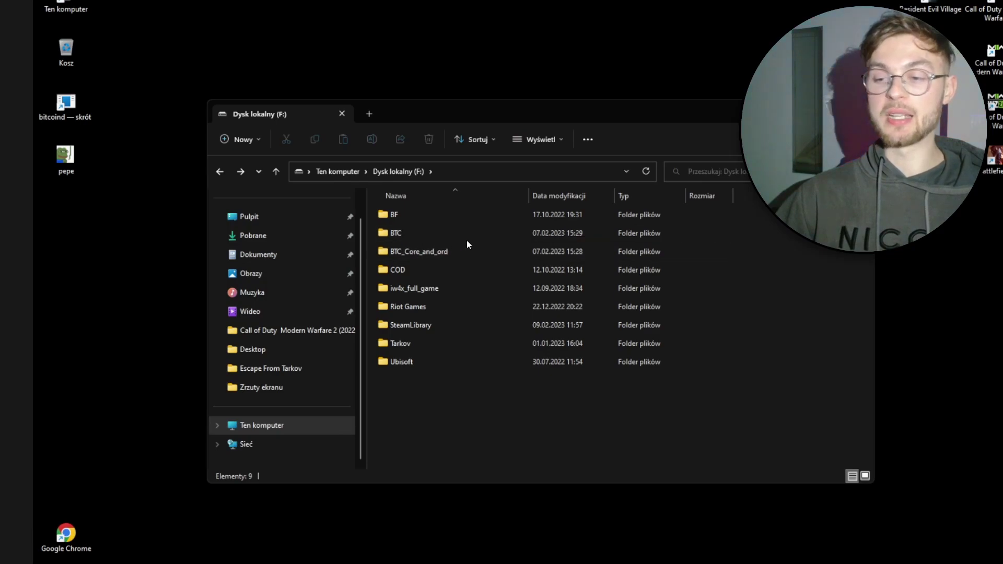
- Compare the details of the BTC and BTC_Core_and_ord folders on drive F:, then reopen the Bitcoin\daemon folder
{"action": "mouse_move", "coordinate": [429, 241]}
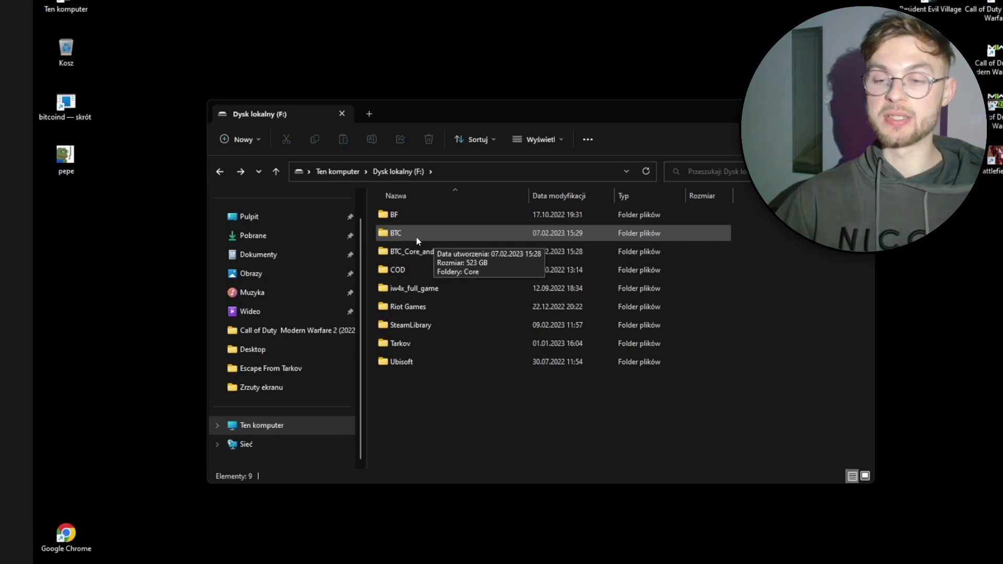
{"action": "mouse_move", "coordinate": [446, 255]}
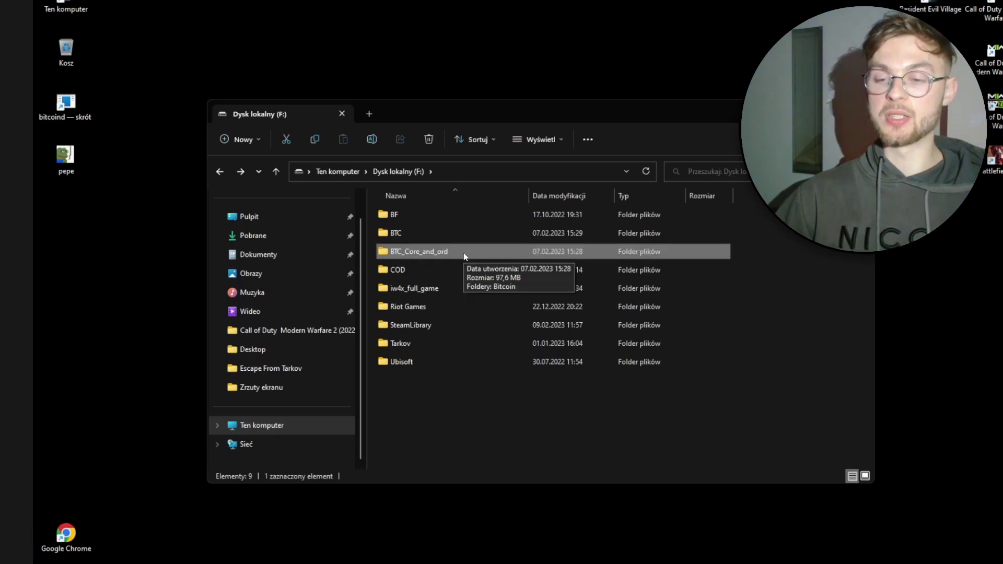
{"action": "double_click", "coordinate": [463, 253]}
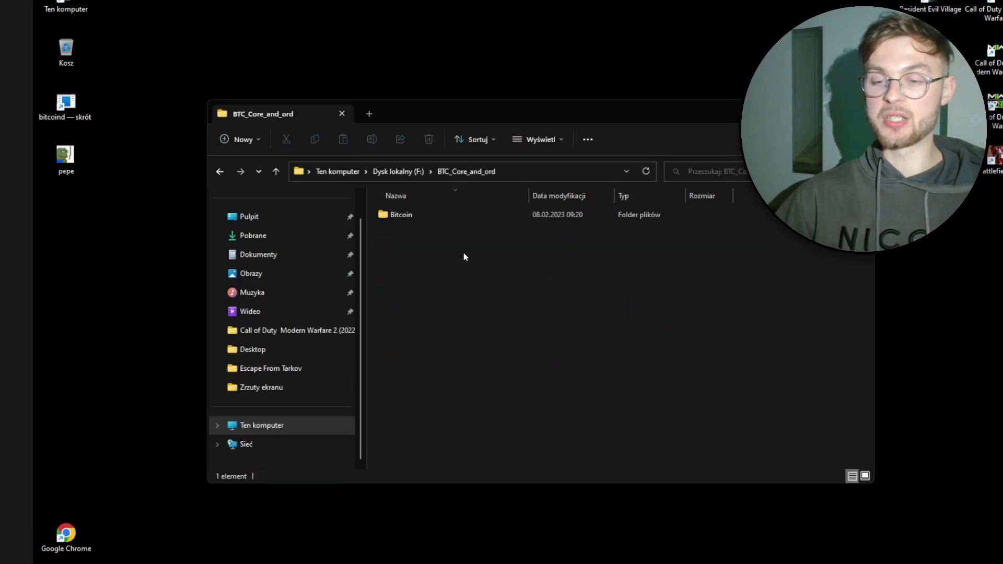
{"action": "double_click", "coordinate": [410, 215]}
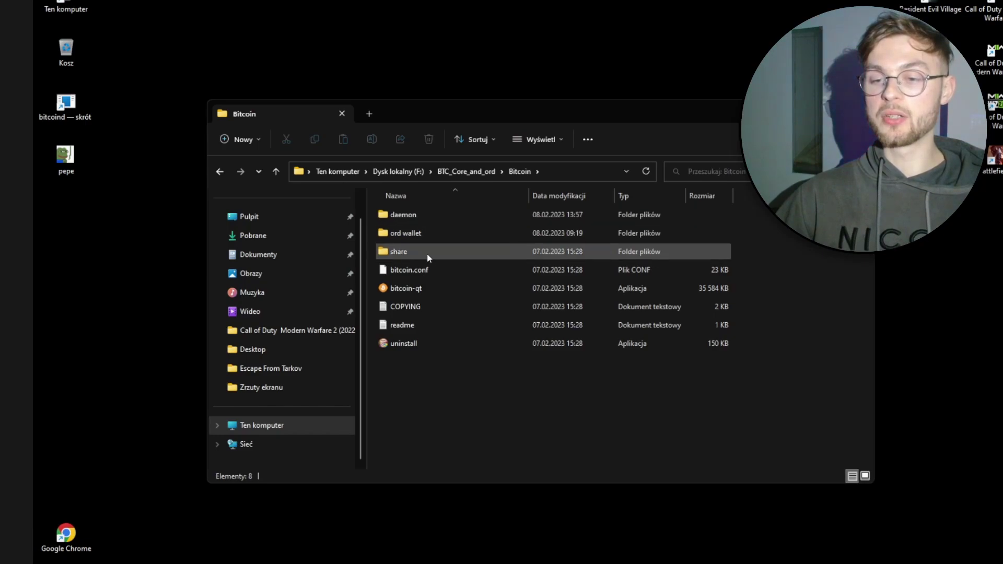
{"action": "double_click", "coordinate": [421, 215]}
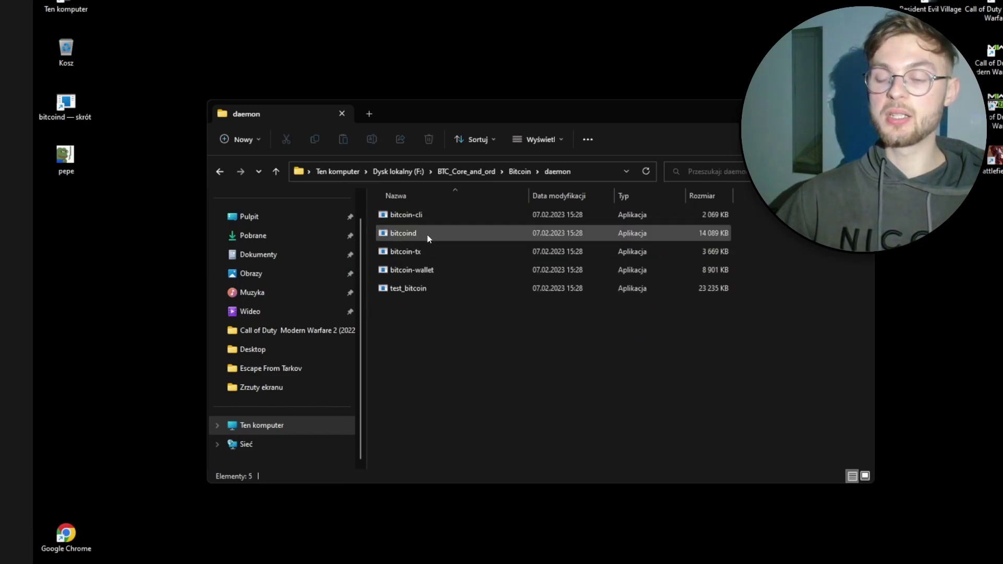
{"action": "right_click", "coordinate": [427, 238]}
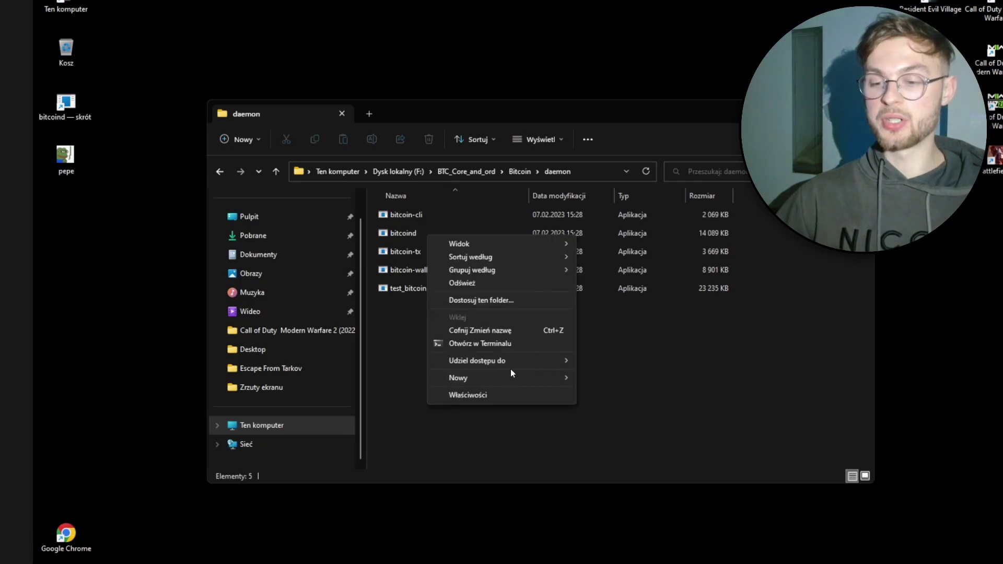
{"action": "mouse_move", "coordinate": [482, 380]}
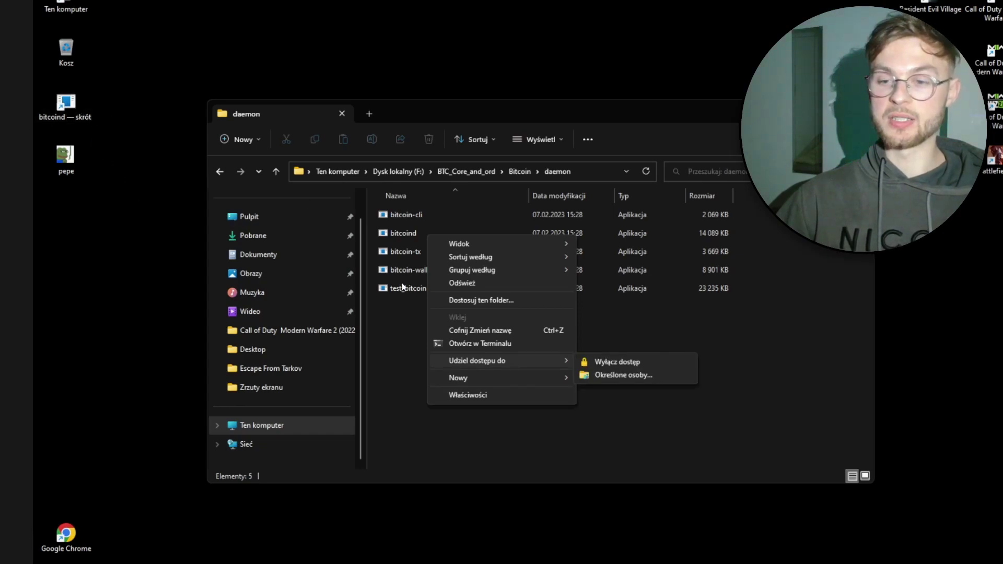
{"action": "left_click", "coordinate": [407, 349]}
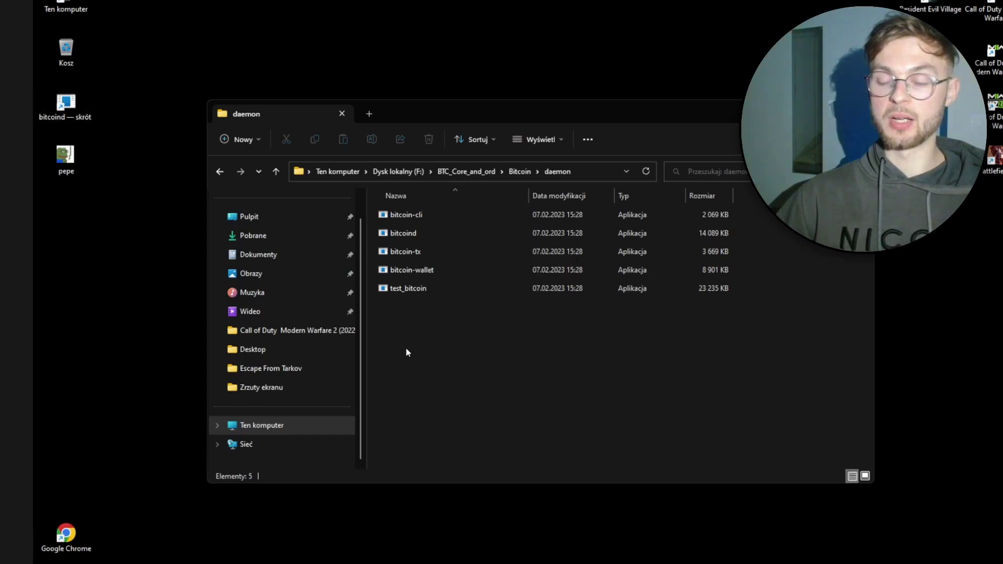
- Open the properties of the bitcoind desktop shortcut and place the cursor in its target path
{"action": "right_click", "coordinate": [65, 104]}
{"action": "left_click", "coordinate": [105, 278]}
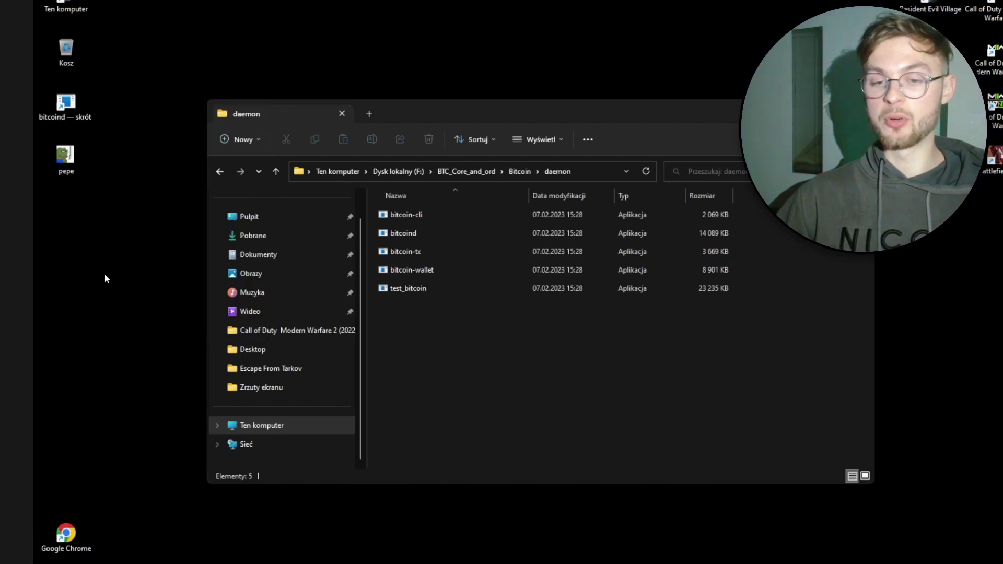
{"action": "left_click", "coordinate": [168, 228]}
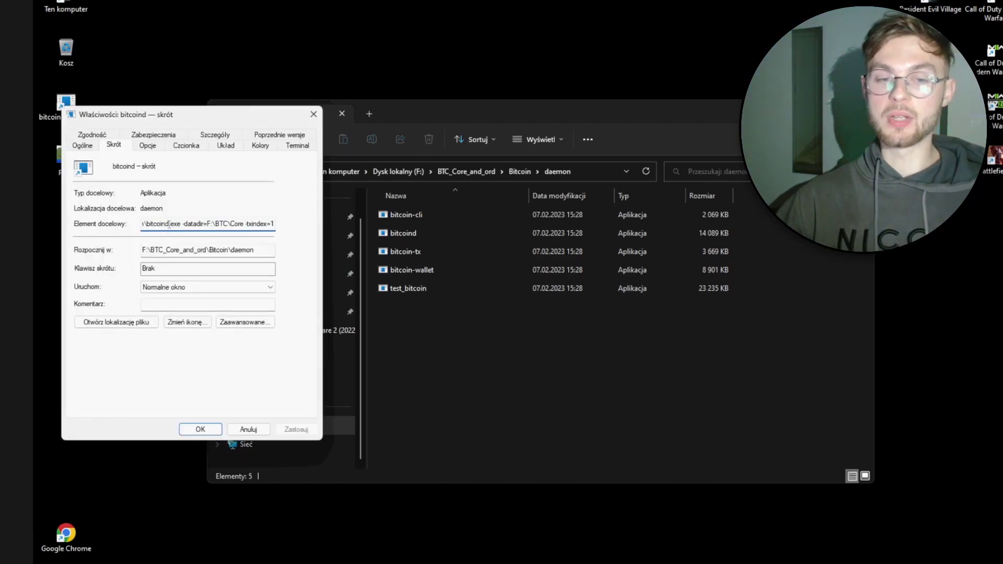
- Read through the shortcut's full target path, including the -datadir and -txindex arguments after bitcoind.exe
{"action": "key", "text": "Home"}
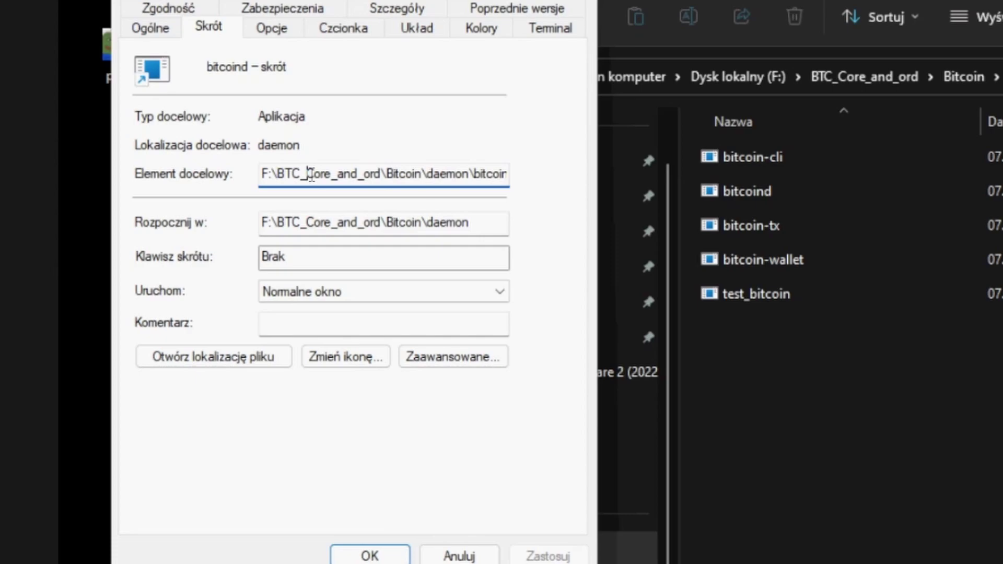
{"action": "key", "text": "ctrl+Right"}
{"action": "key", "text": "ctrl+Right"}
{"action": "key", "text": "ctrl+Right"}
{"action": "key", "text": "ctrl+Right"}
{"action": "key", "text": "ctrl+Right"}
{"action": "key", "text": "ctrl+Right"}
{"action": "key", "text": "ctrl+Right"}
{"action": "key", "text": "ctrl+Right"}
{"action": "key", "text": "ctrl+Right"}
{"action": "key", "text": "ctrl+Right"}
{"action": "key", "text": "ctrl+Right"}
{"action": "key", "text": "ctrl+Right"}
{"action": "key", "text": "ctrl+Left"}
{"action": "key", "text": "ctrl+Left"}
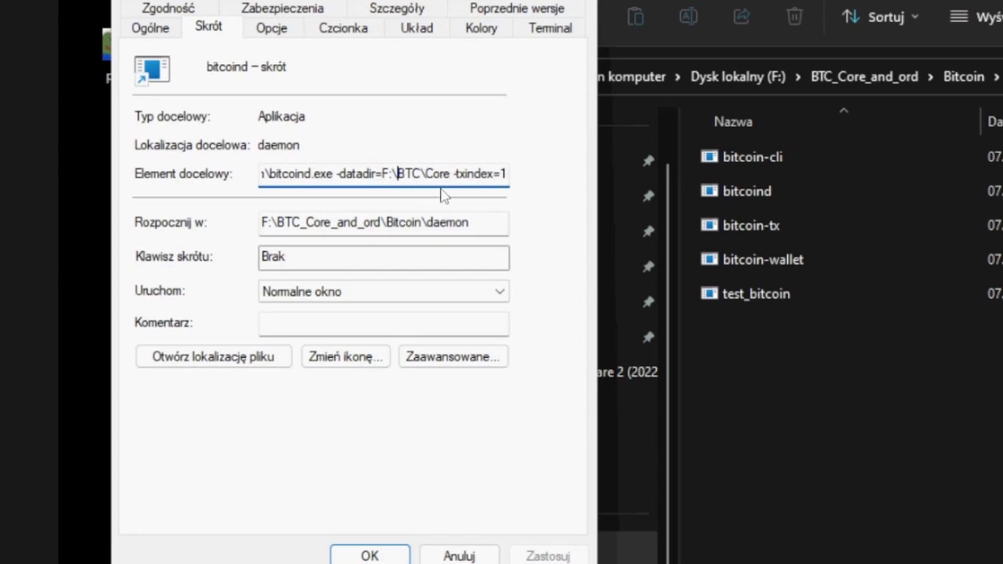
{"action": "key", "text": "ctrl+Right"}
{"action": "key", "text": "ctrl+Right"}
{"action": "key", "text": "ctrl+Left"}
{"action": "key", "text": "ctrl+Left"}
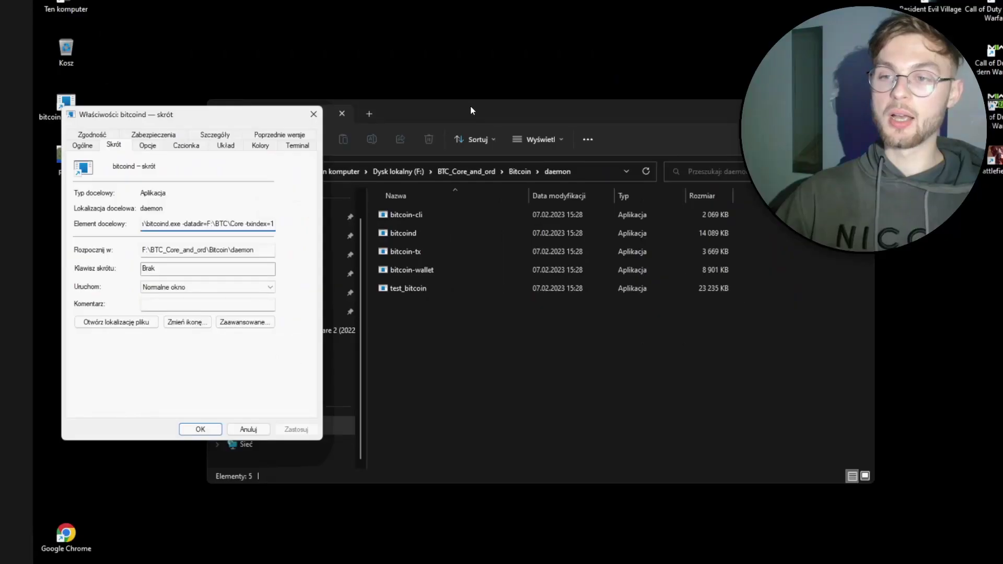
- Place the file window beside the shortcut properties and return to the Bitcoin folder to compare it with the target path
{"action": "left_click", "coordinate": [491, 113]}
{"action": "left_click", "coordinate": [270, 168]}
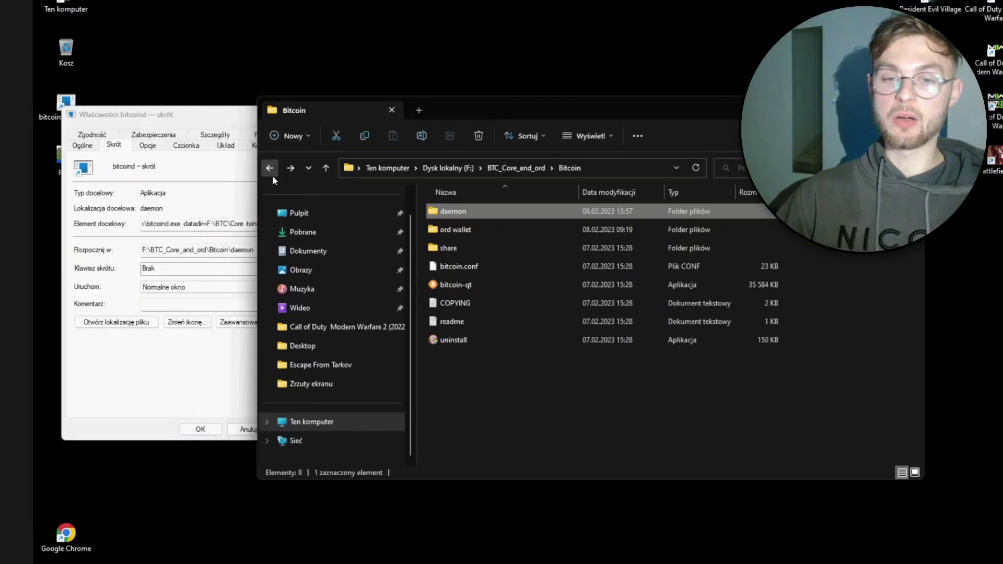
{"action": "left_click", "coordinate": [224, 225]}
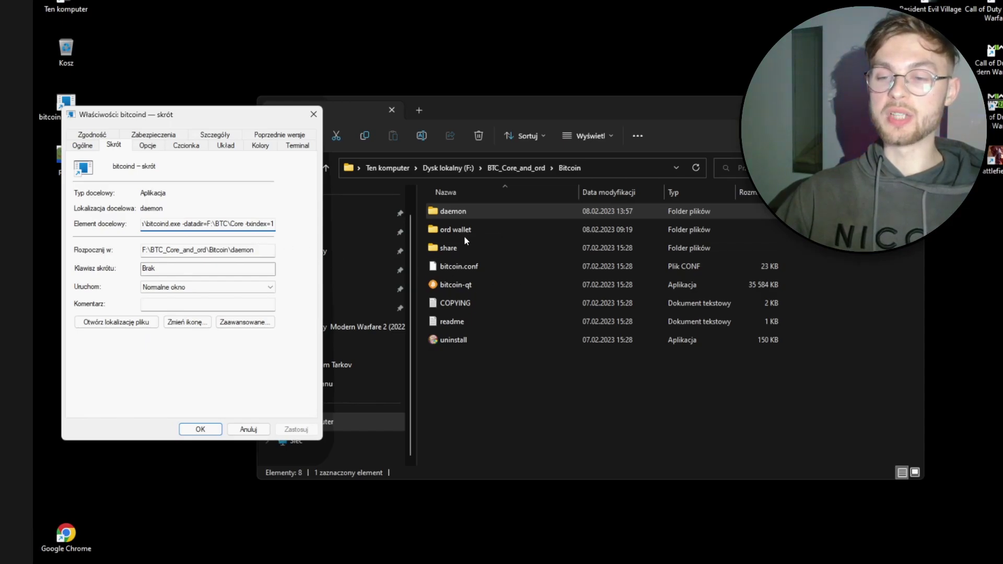
{"action": "left_click", "coordinate": [528, 393]}
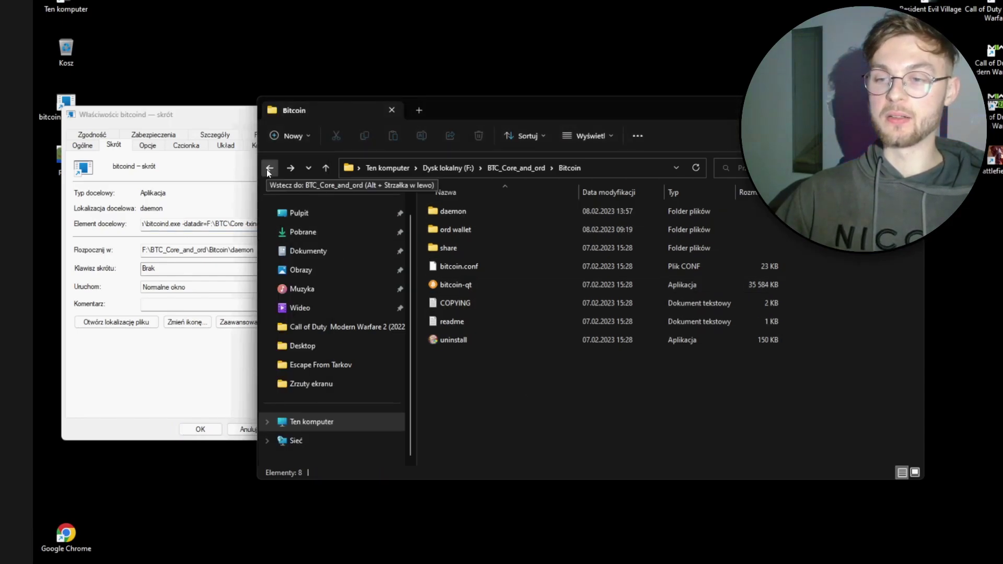
- Open the BTC folder on drive F: beside the shortcut properties and view the details of its Core folder
{"action": "left_click", "coordinate": [520, 169]}
{"action": "left_click", "coordinate": [444, 173]}
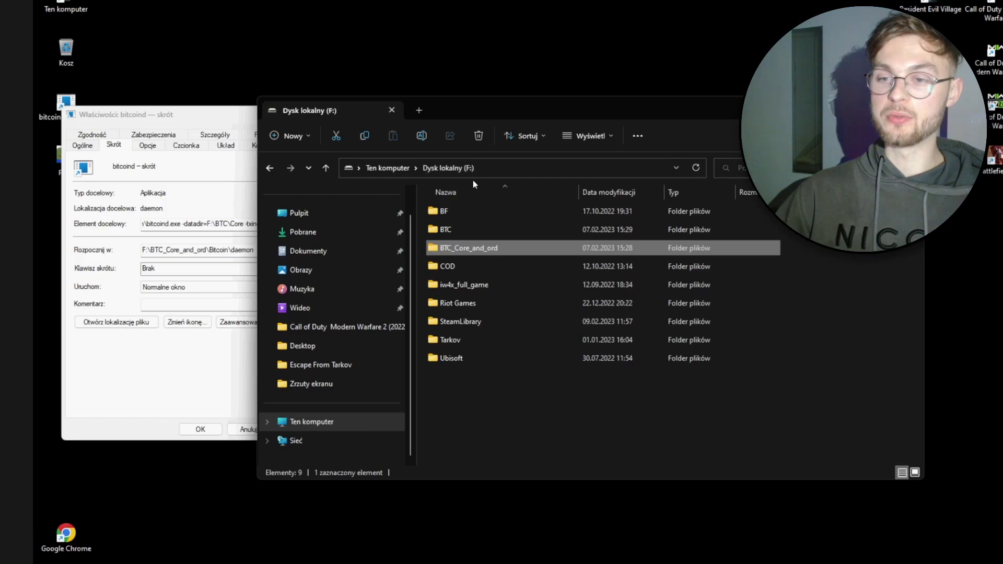
{"action": "left_click", "coordinate": [447, 234]}
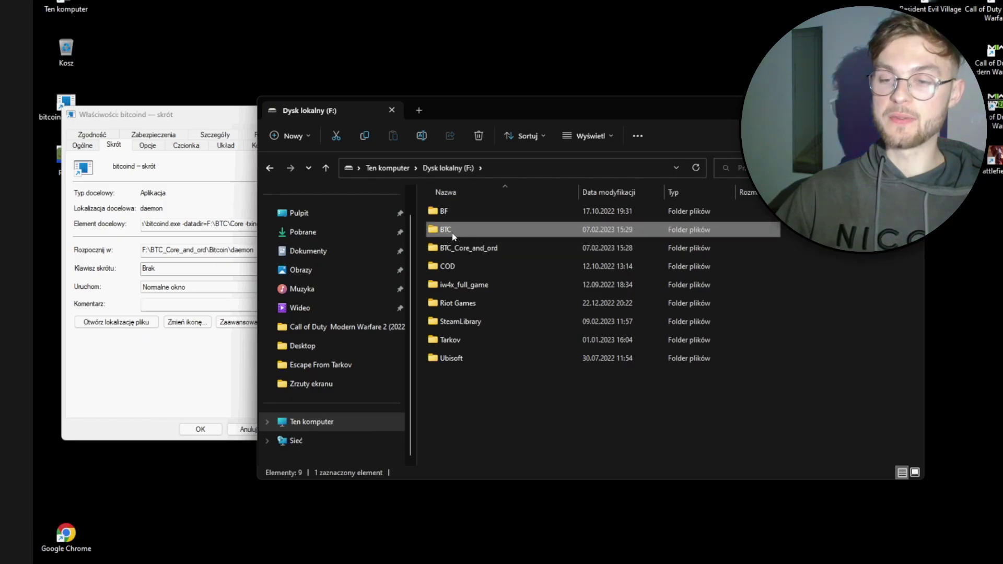
{"action": "double_click", "coordinate": [490, 237]}
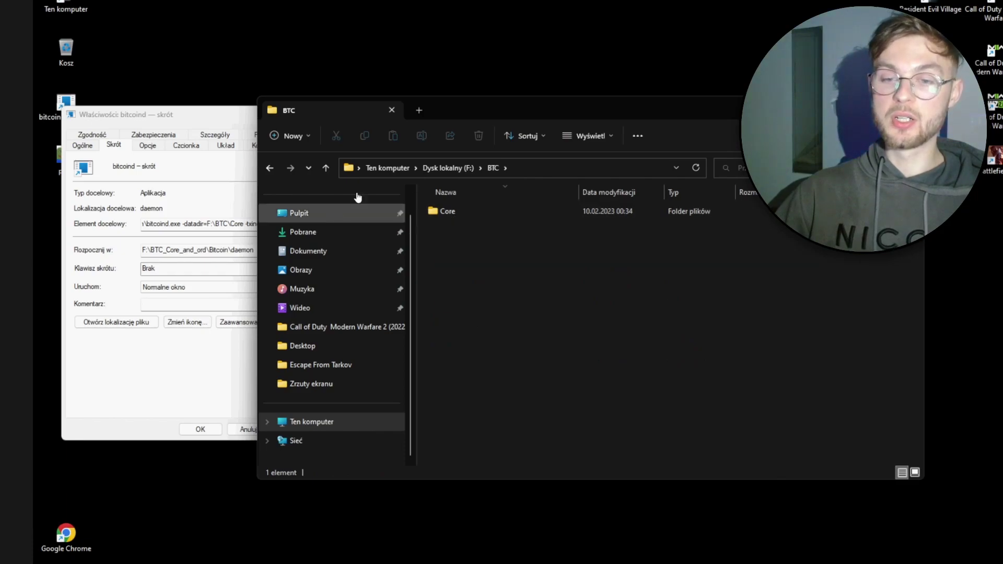
{"action": "left_click_drag", "start_coordinate": [494, 111], "coordinate": [537, 112]}
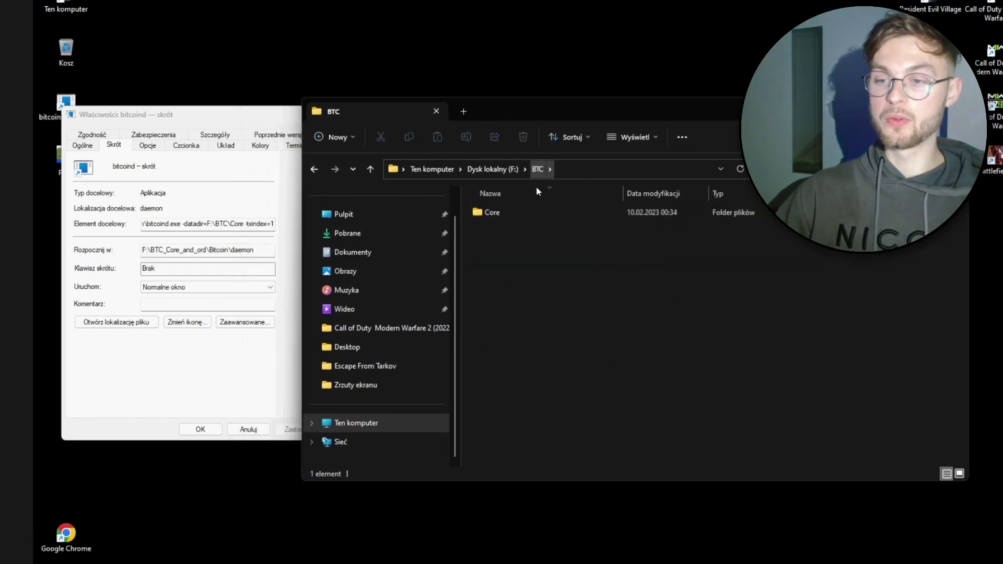
{"action": "mouse_move", "coordinate": [501, 213]}
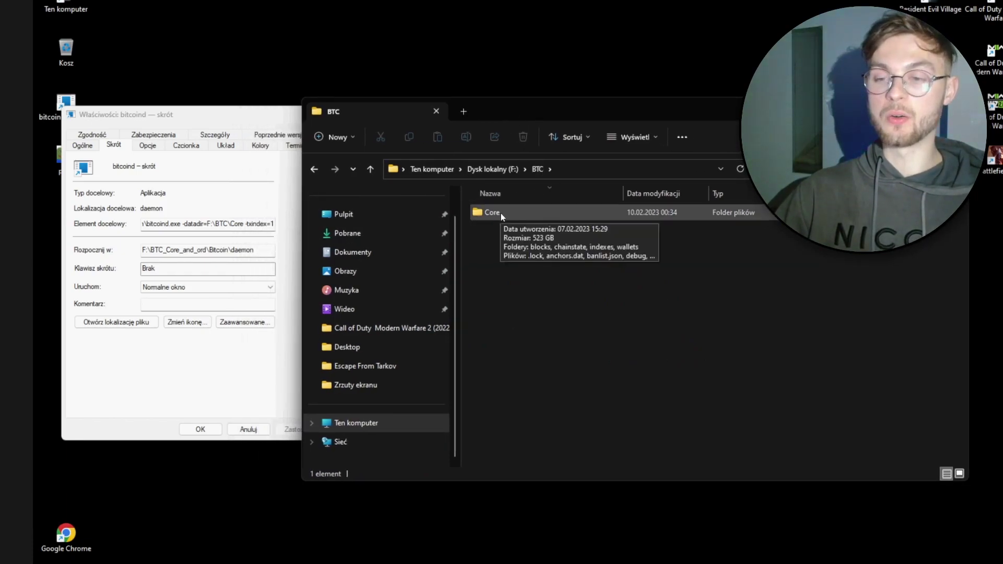
- Look through the contents of the Core data folder and return to the BTC folder
{"action": "double_click", "coordinate": [500, 213]}
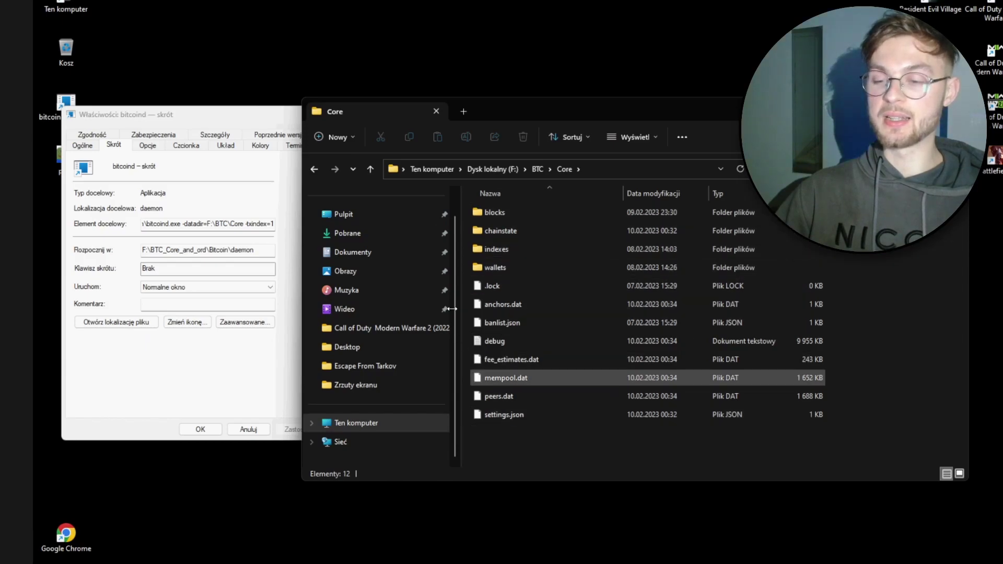
{"action": "left_click", "coordinate": [316, 173]}
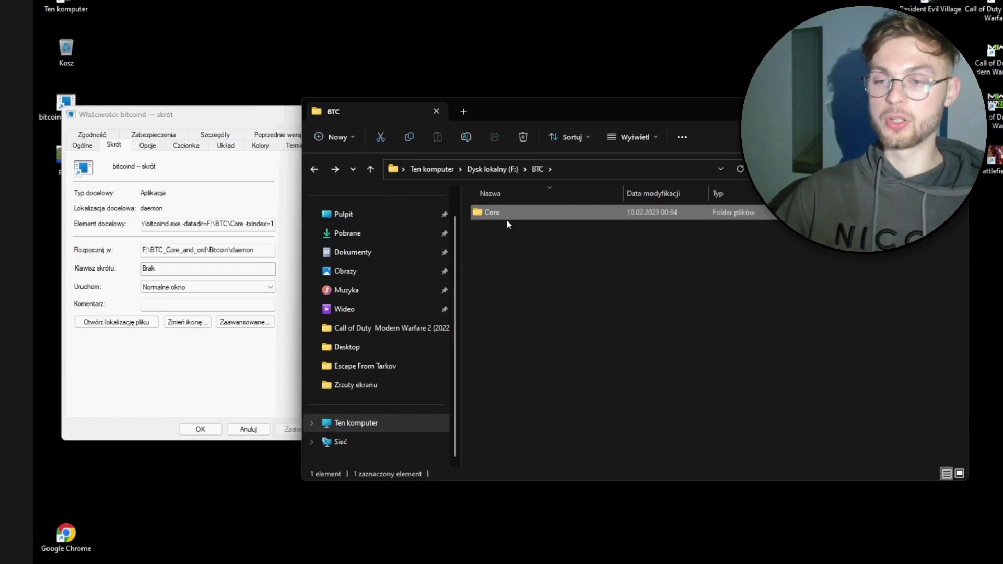
{"action": "right_click", "coordinate": [506, 217]}
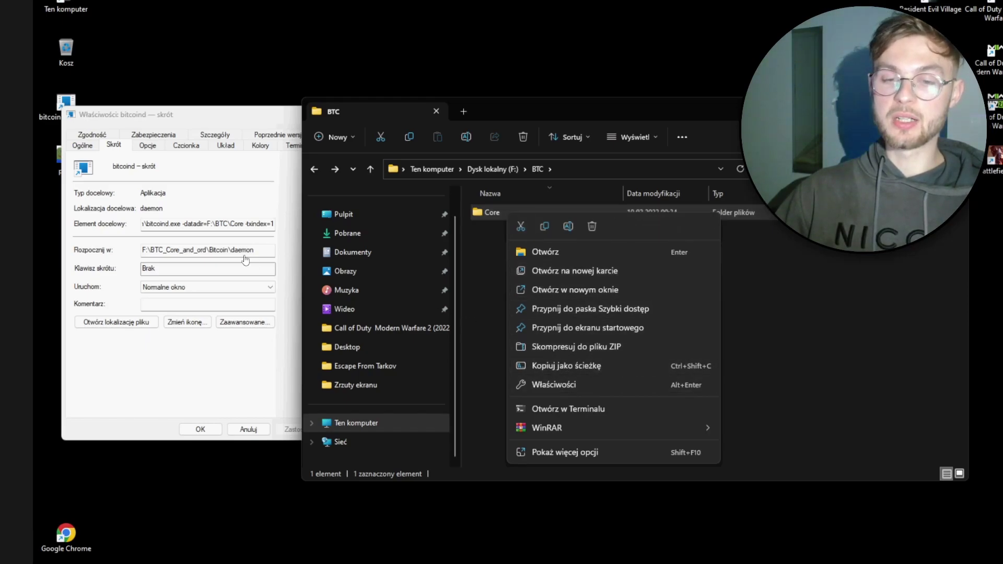
- Confirm and close the bitcoind shortcut's properties, and close the BTC file window
{"action": "left_click", "coordinate": [205, 224]}
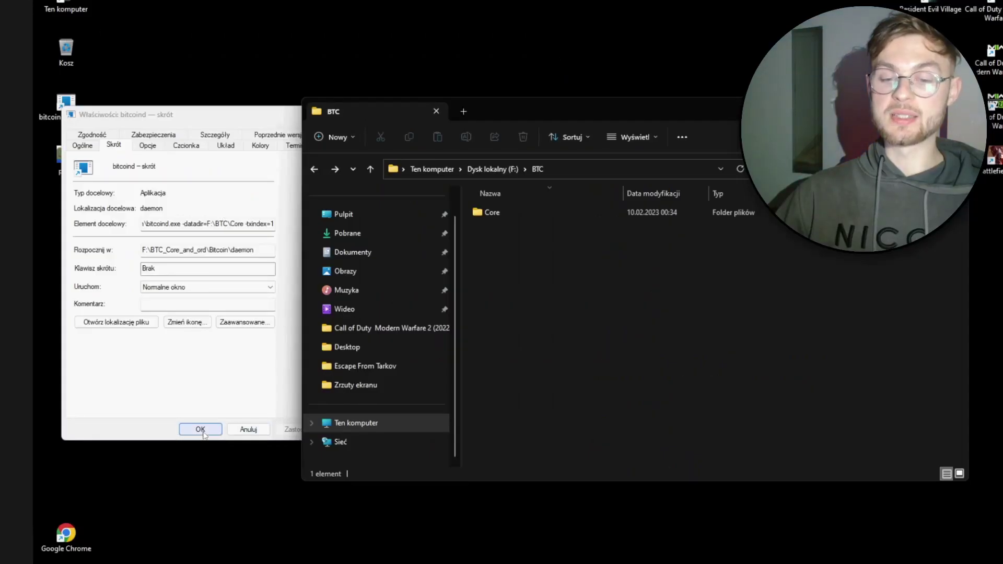
{"action": "left_click", "coordinate": [200, 430]}
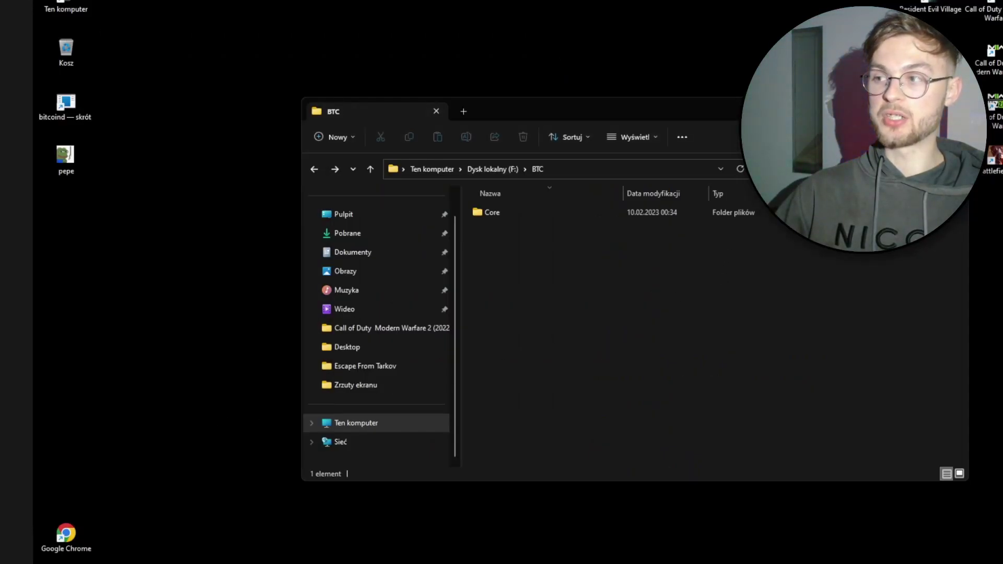
{"action": "key", "text": "alt+F4"}
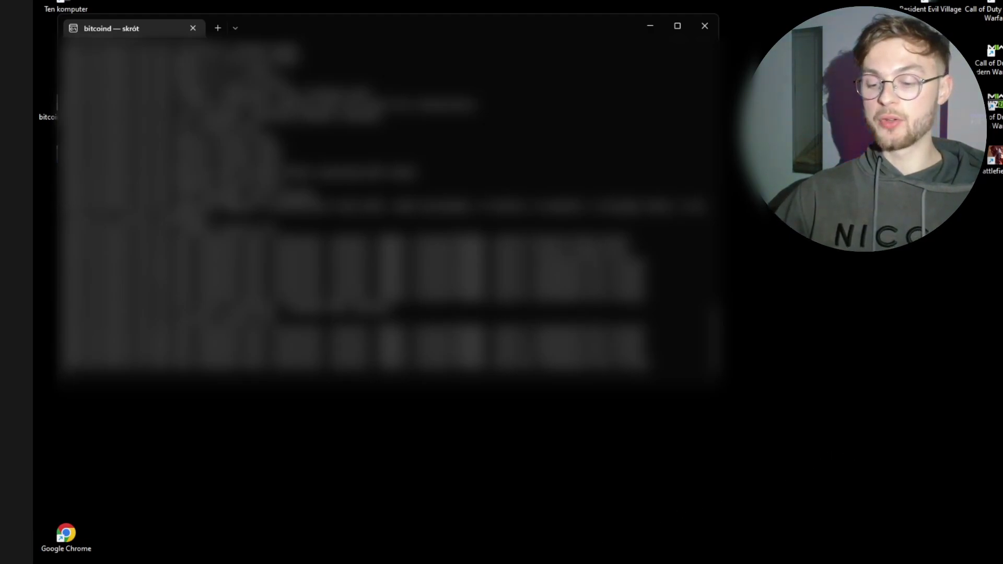
- Open the folder F:\BTC_Core_and_ord\Bitcoin\daemon in a new file window
{"action": "key", "text": "super+e"}
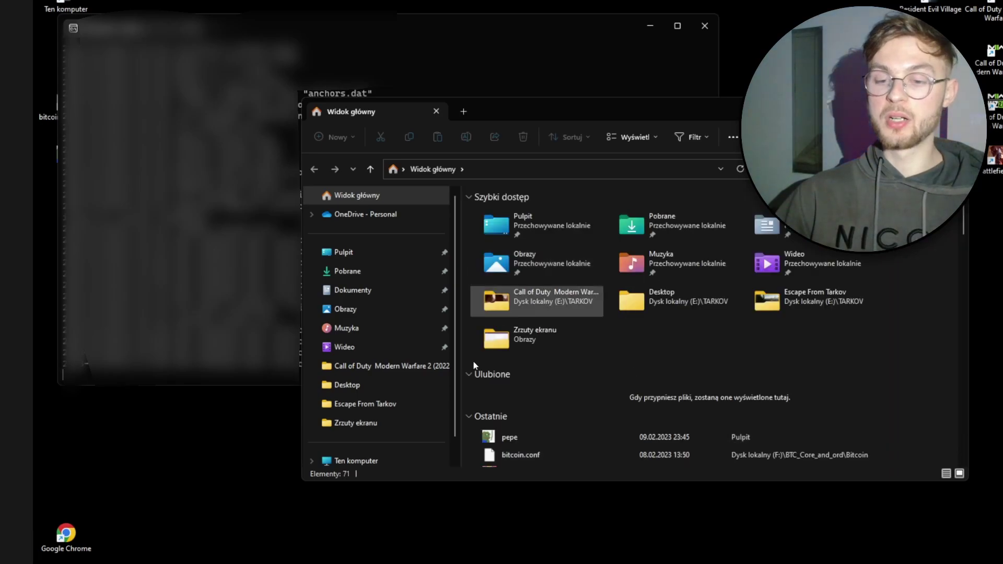
{"action": "scroll", "coordinate": [369, 422], "scroll_direction": "down", "scroll_amount": 1}
{"action": "left_click", "coordinate": [369, 422]}
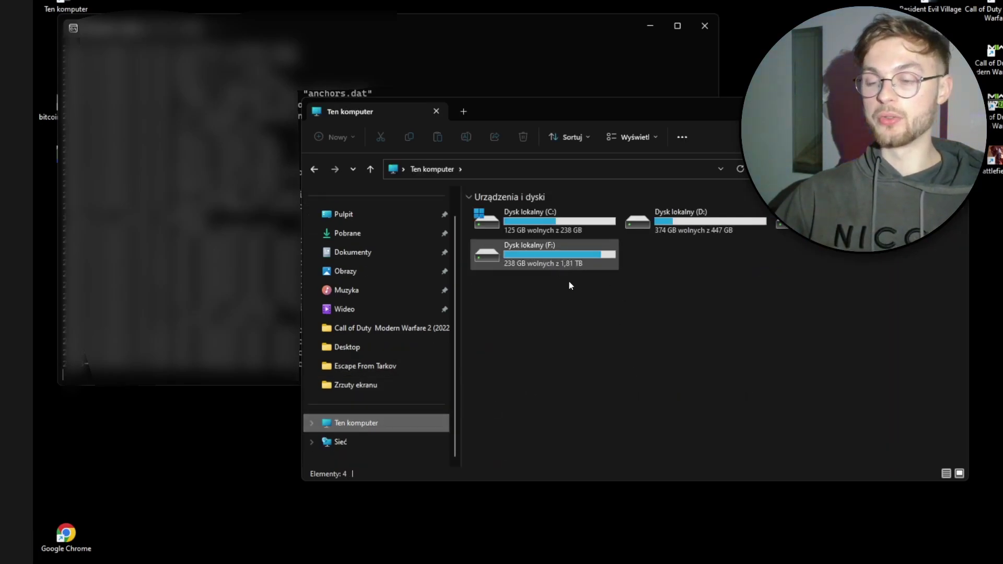
{"action": "double_click", "coordinate": [556, 264]}
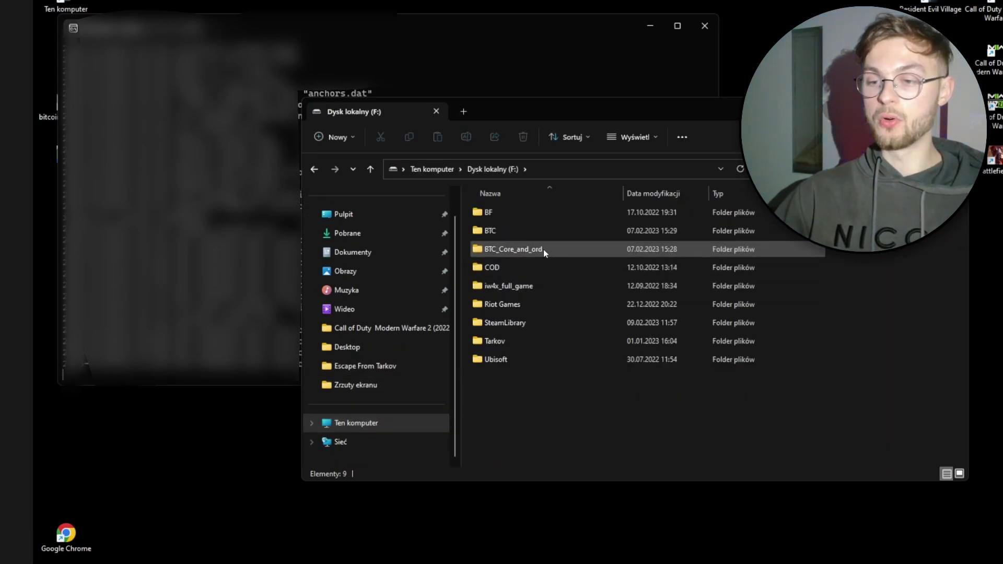
{"action": "left_click", "coordinate": [544, 245]}
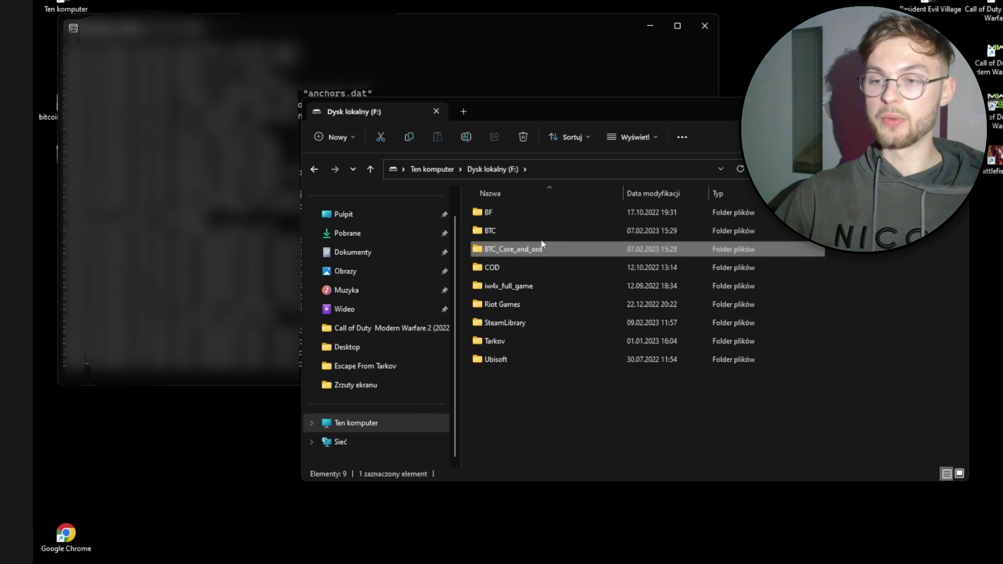
{"action": "double_click", "coordinate": [553, 250]}
{"action": "double_click", "coordinate": [510, 218]}
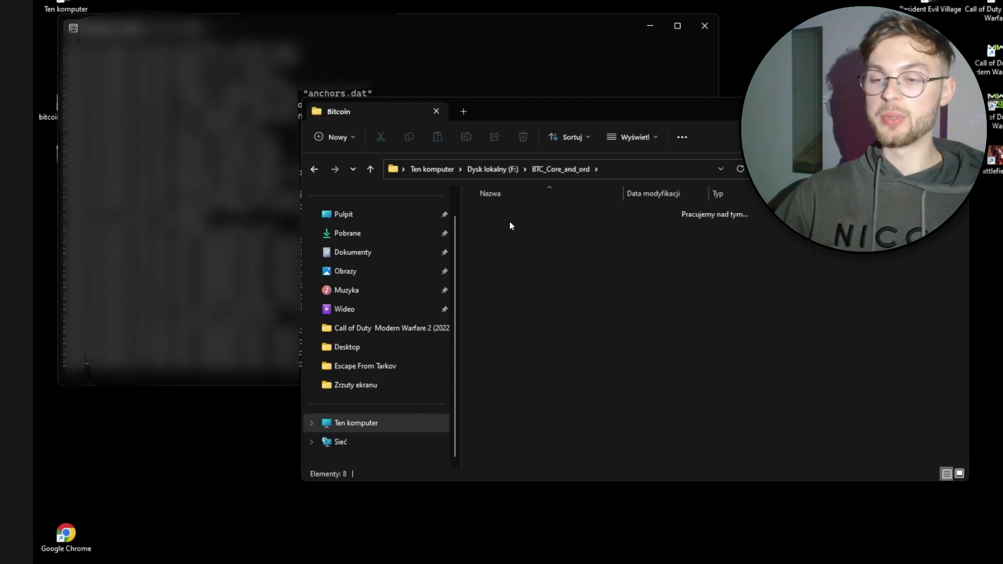
{"action": "double_click", "coordinate": [509, 213]}
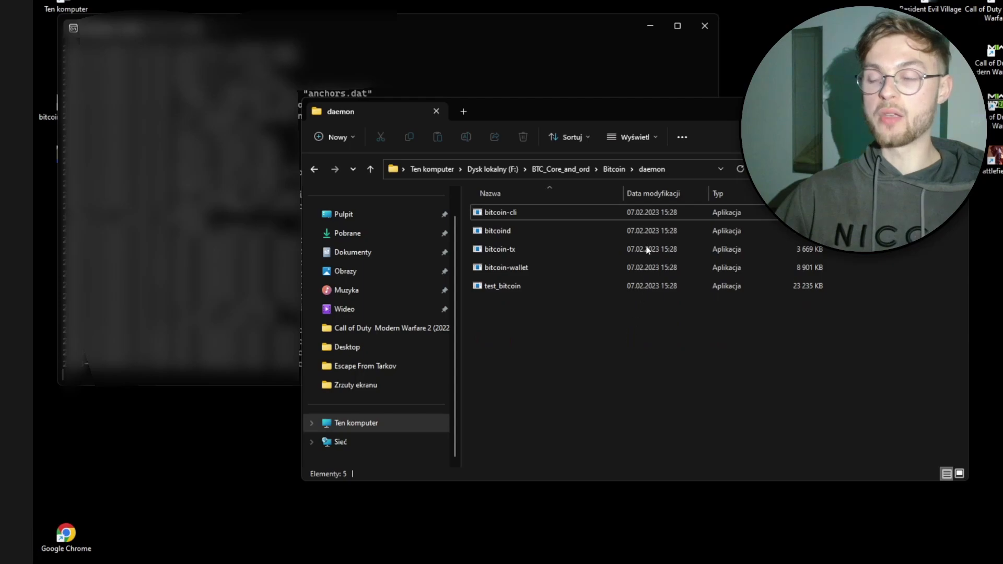
- Start a command prompt in the daemon folder and enter bitcoin-cli.exe as the beginning of the command without running it
{"action": "left_click", "coordinate": [676, 172]}
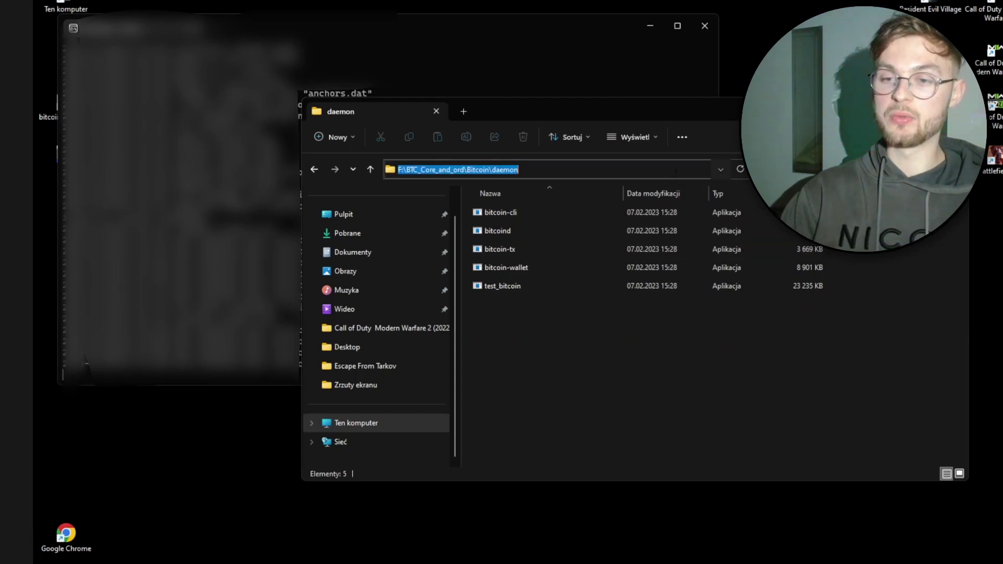
{"action": "type", "text": "cmd"}
{"action": "key", "text": "Return"}
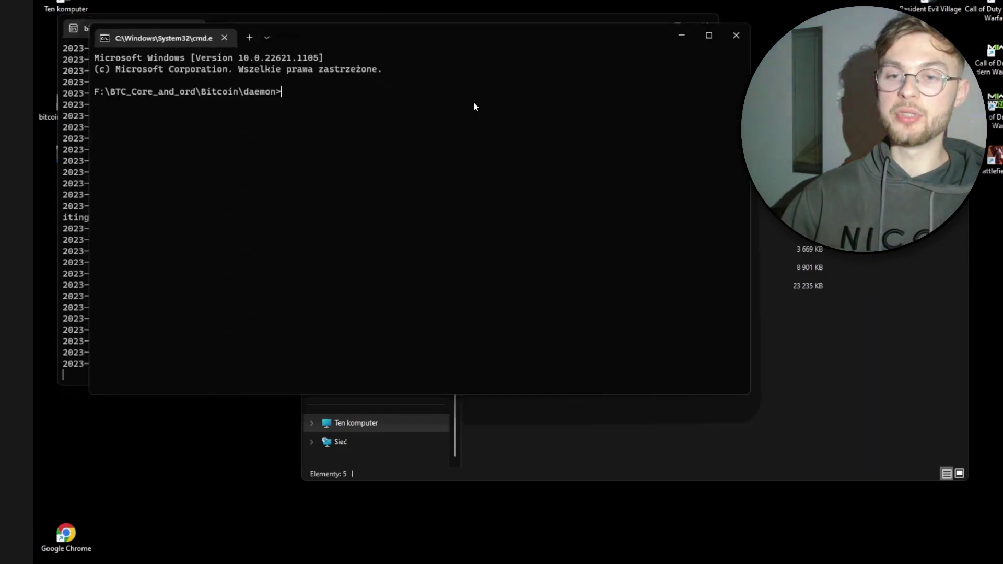
{"action": "type", "text": "bit"}
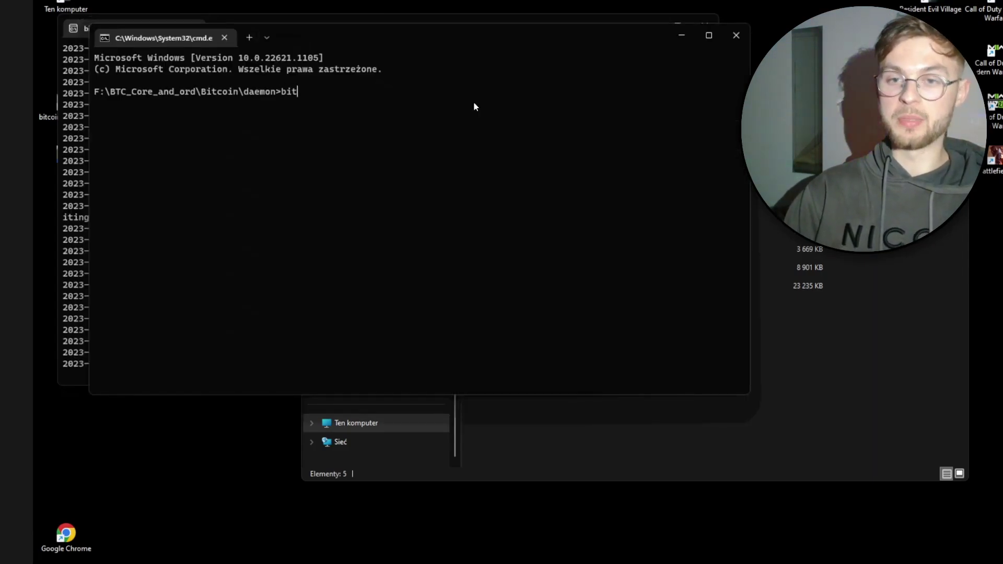
{"action": "type", "text": "coin-"}
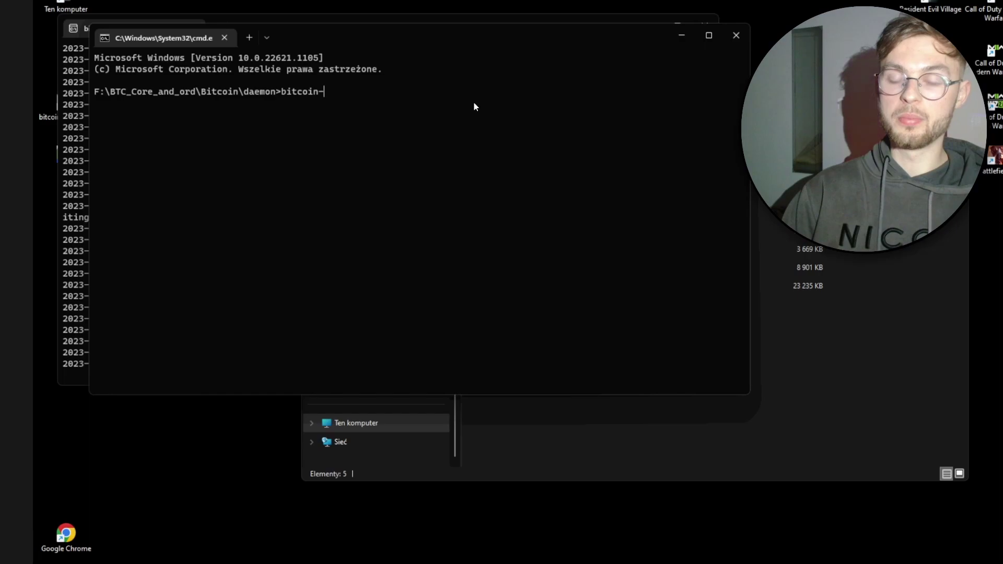
{"action": "key", "text": "Tab"}
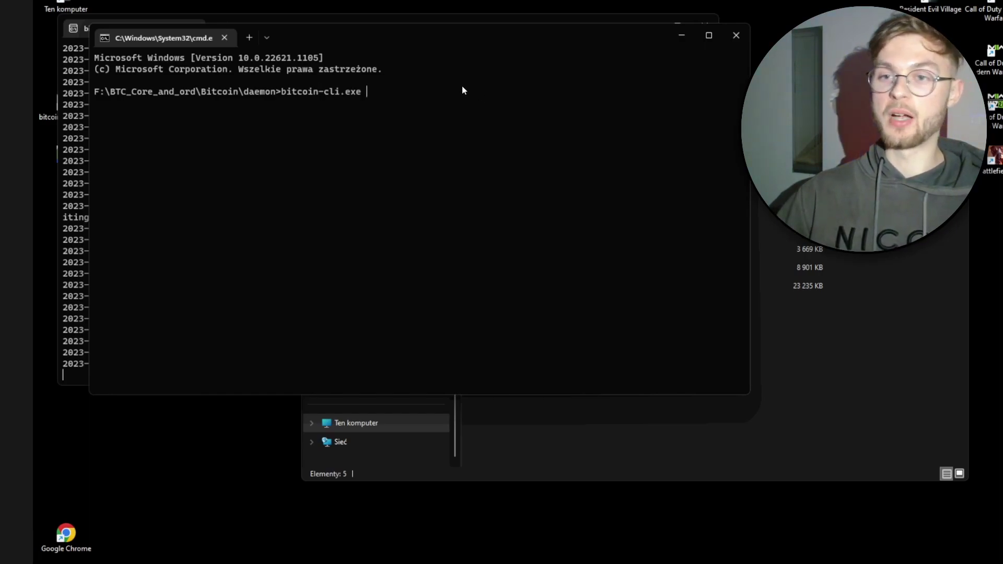
- Move the command prompt aside and copy the full path of the .cookie file in F:\BTC\Core
{"action": "left_click_drag", "start_coordinate": [384, 36], "coordinate": [466, 66]}
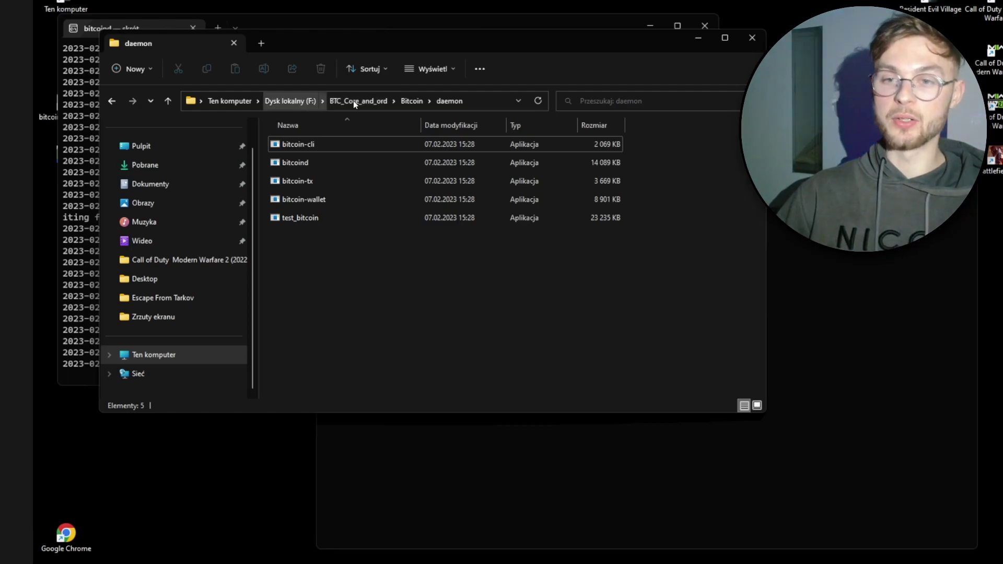
{"action": "left_click", "coordinate": [288, 102]}
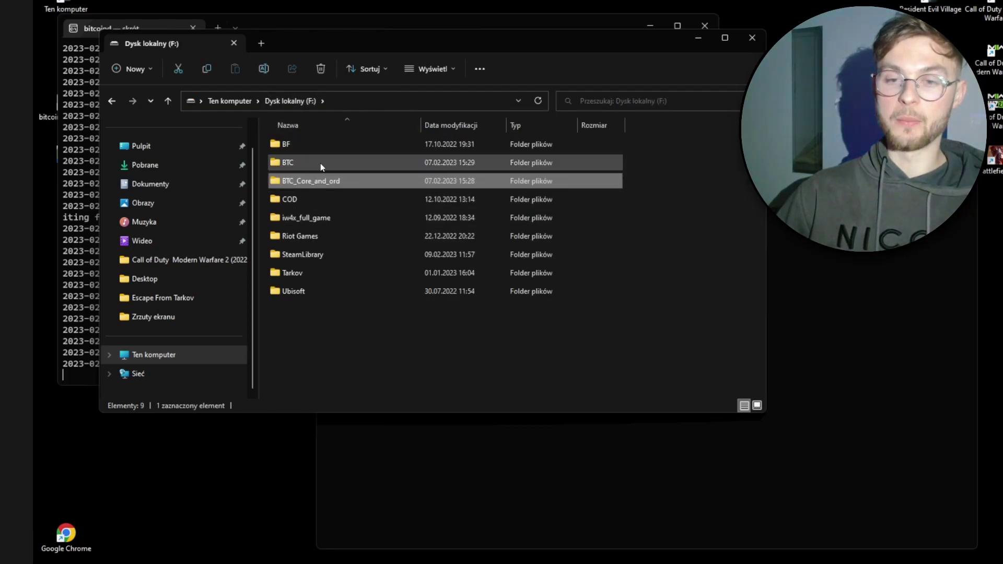
{"action": "double_click", "coordinate": [305, 165]}
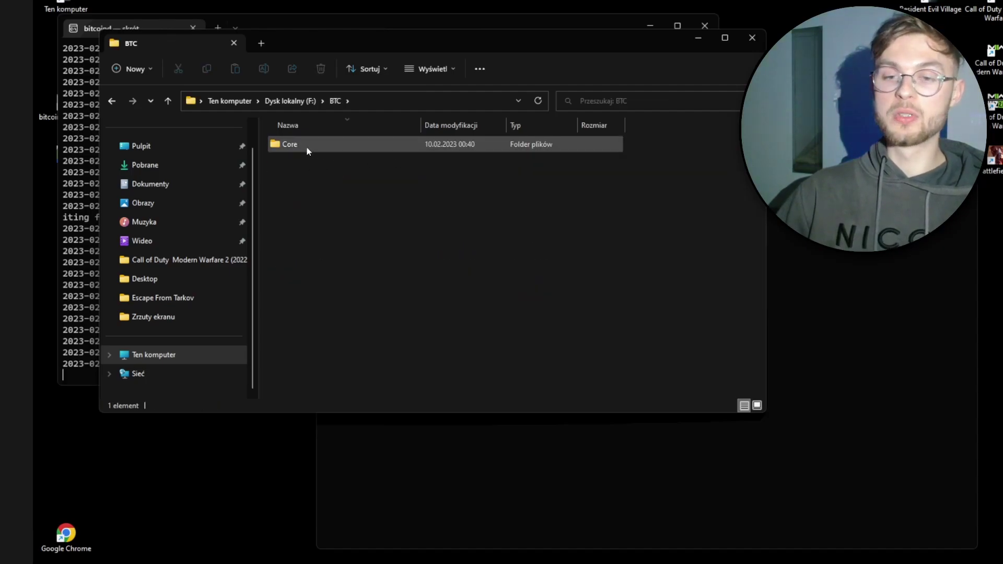
{"action": "double_click", "coordinate": [308, 144]}
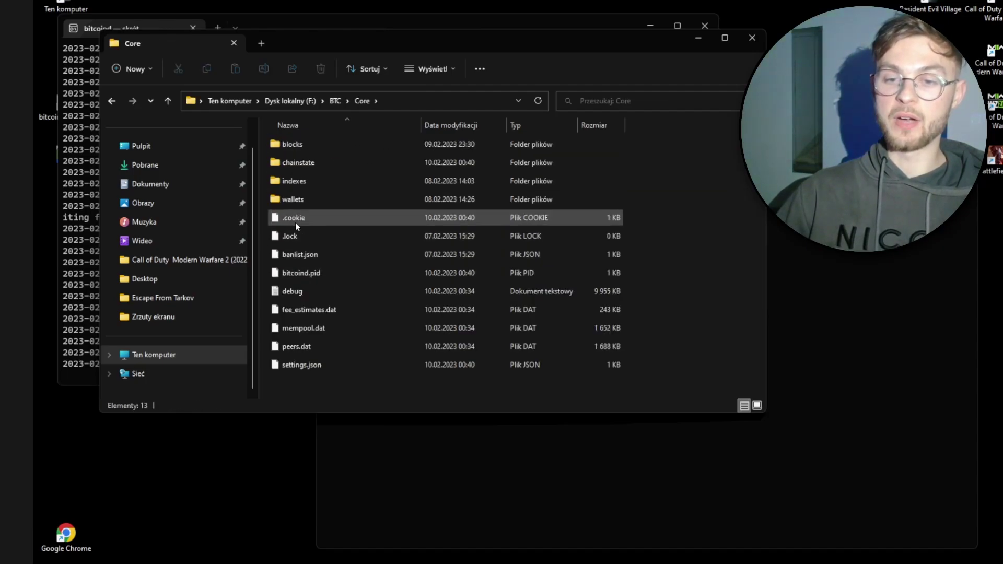
{"action": "right_click", "coordinate": [297, 221]}
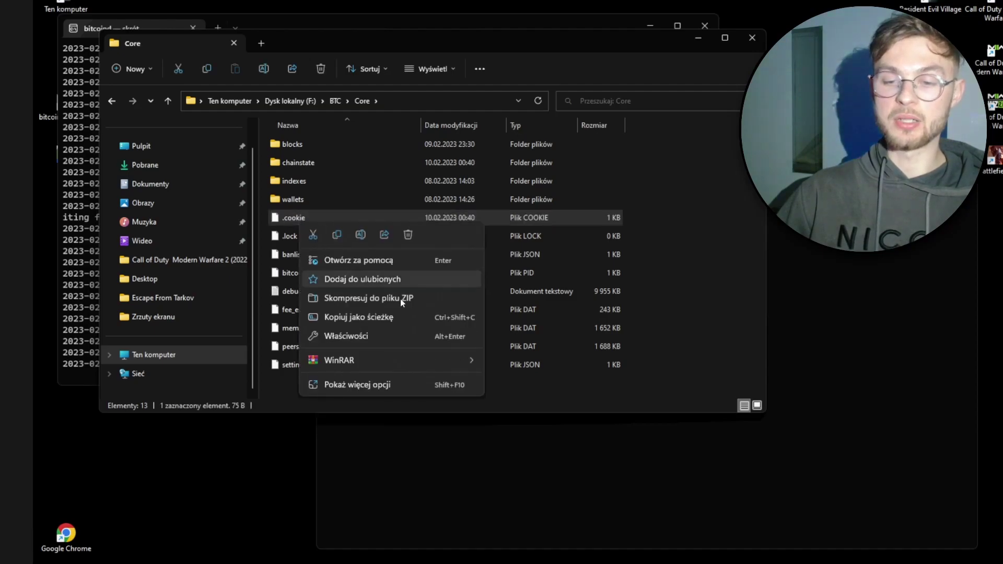
{"action": "left_click", "coordinate": [371, 316]}
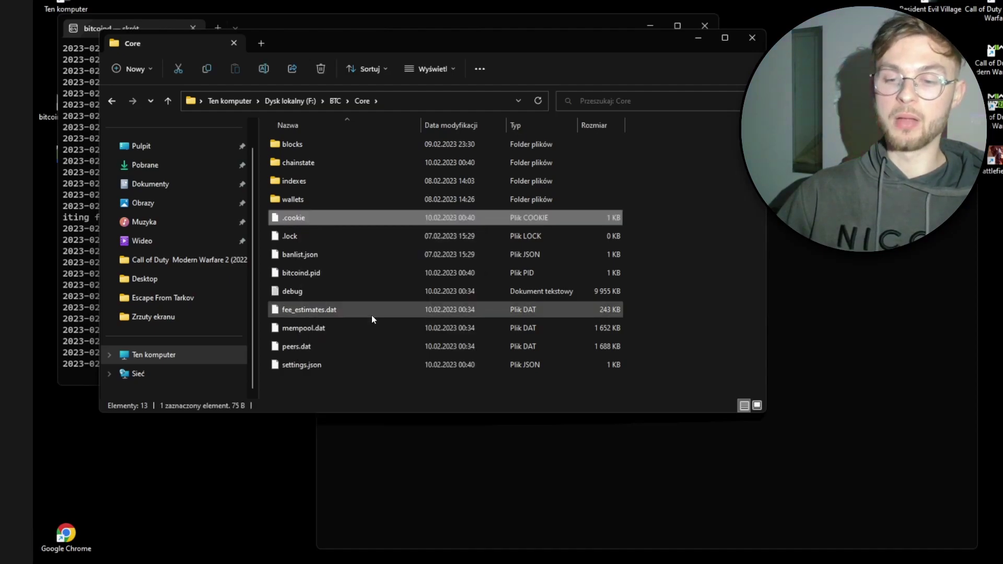
- Complete the bitcoin-cli.exe command with -rpccookiefile="F:\BTC\Core\.cookie" getblockcount and run it
{"action": "left_click", "coordinate": [817, 271]}
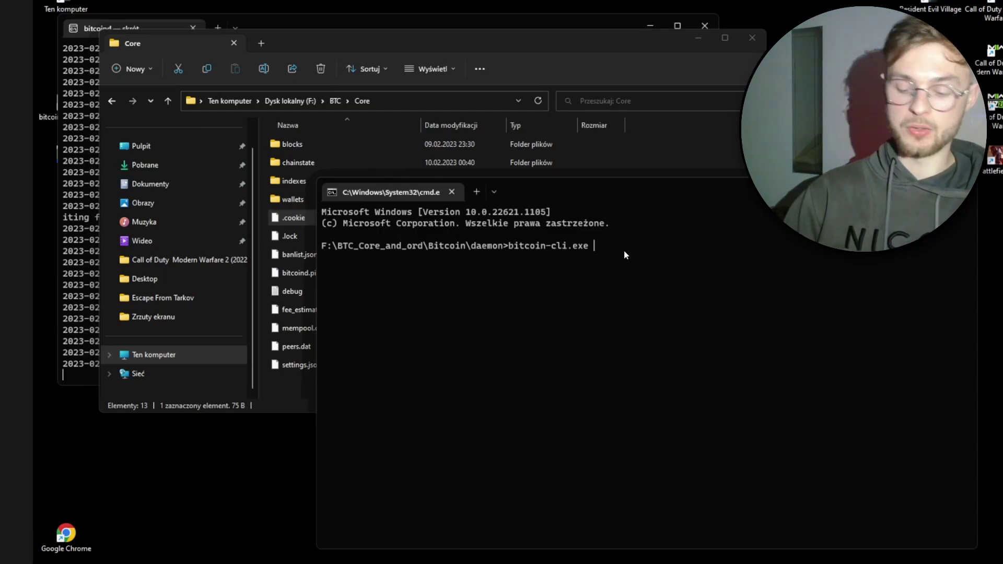
{"action": "type", "text": "-rpc"}
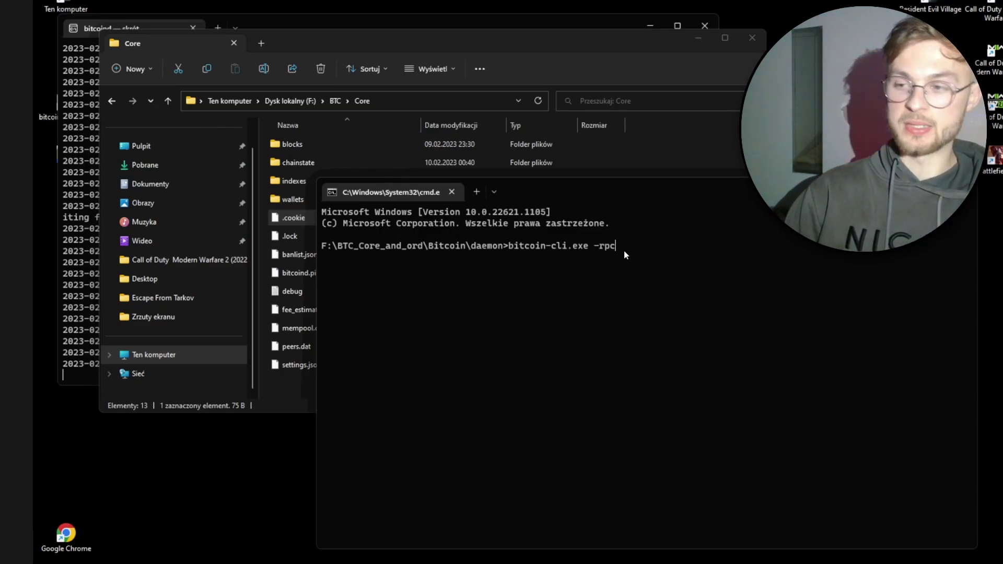
{"action": "type", "text": "c"}
{"action": "type", "text": "ooki"}
{"action": "key", "text": "BackSpace"}
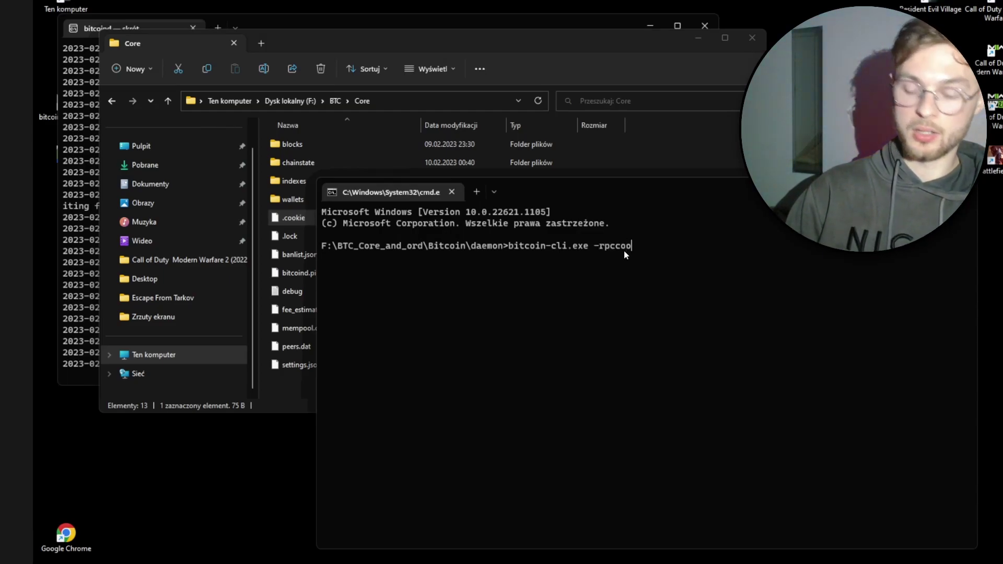
{"action": "type", "text": "kiefile="}
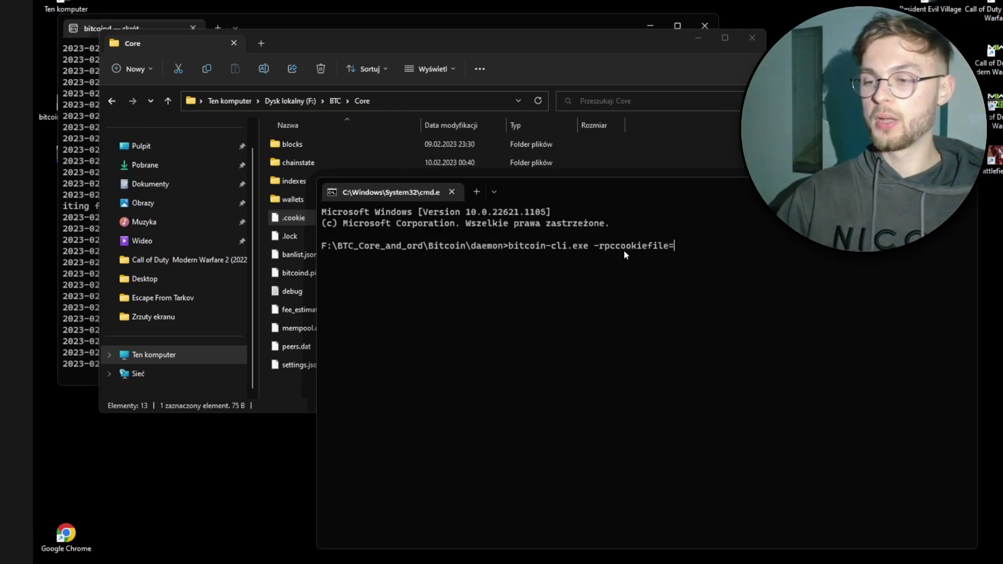
{"action": "key", "text": "ctrl+v"}
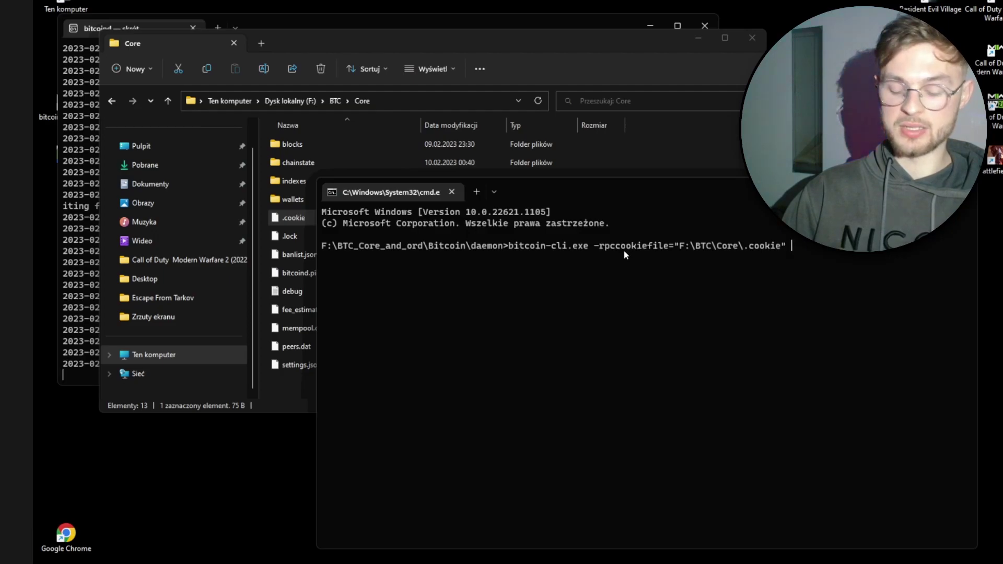
{"action": "type", "text": "getblockcount"}
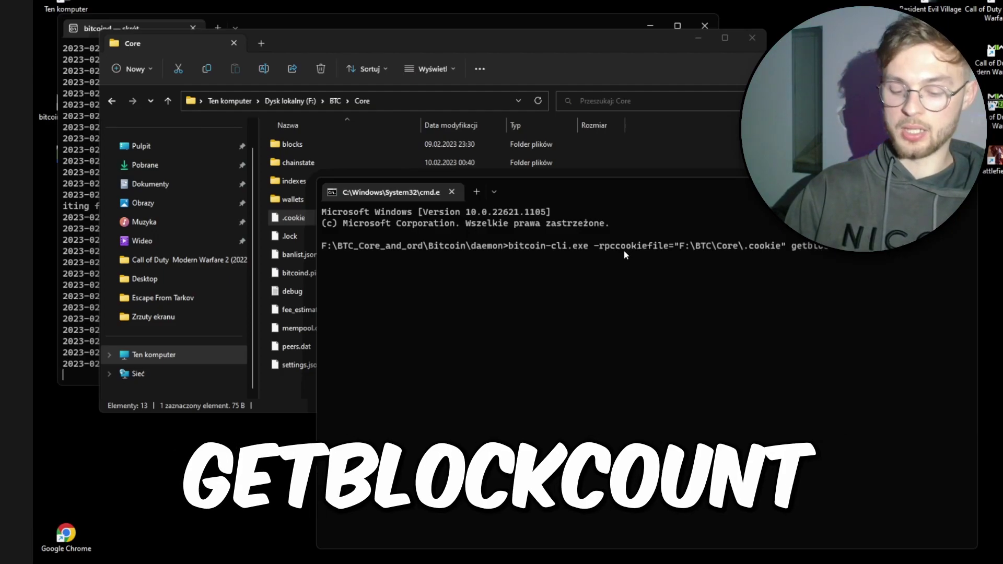
{"action": "key", "text": "Return"}
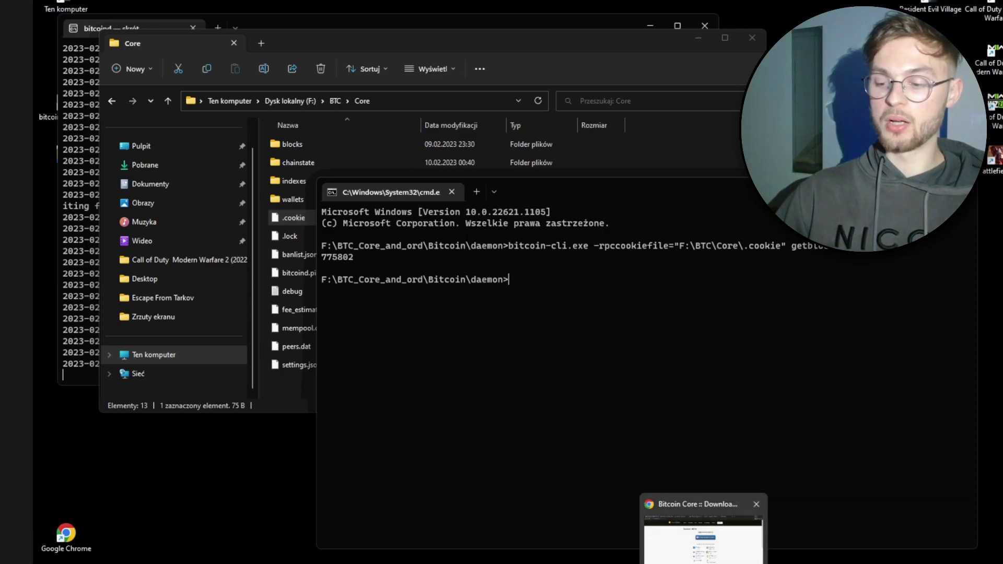
- Switch to mempool.space in Chrome and place the command prompt over it to compare the block count with the latest block
{"action": "left_click", "coordinate": [698, 555]}
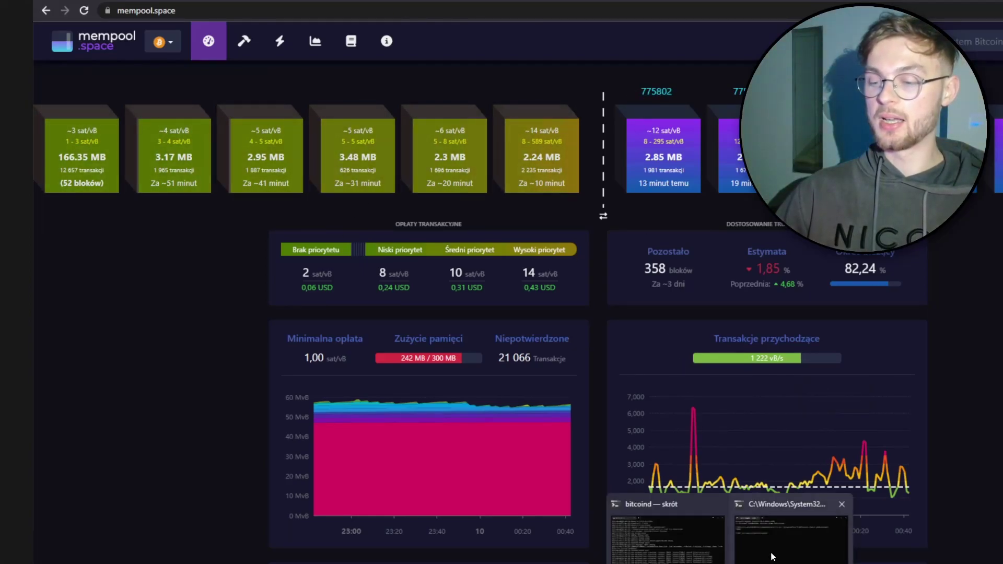
{"action": "left_click", "coordinate": [836, 528]}
{"action": "left_click_drag", "start_coordinate": [605, 203], "coordinate": [423, 205]}
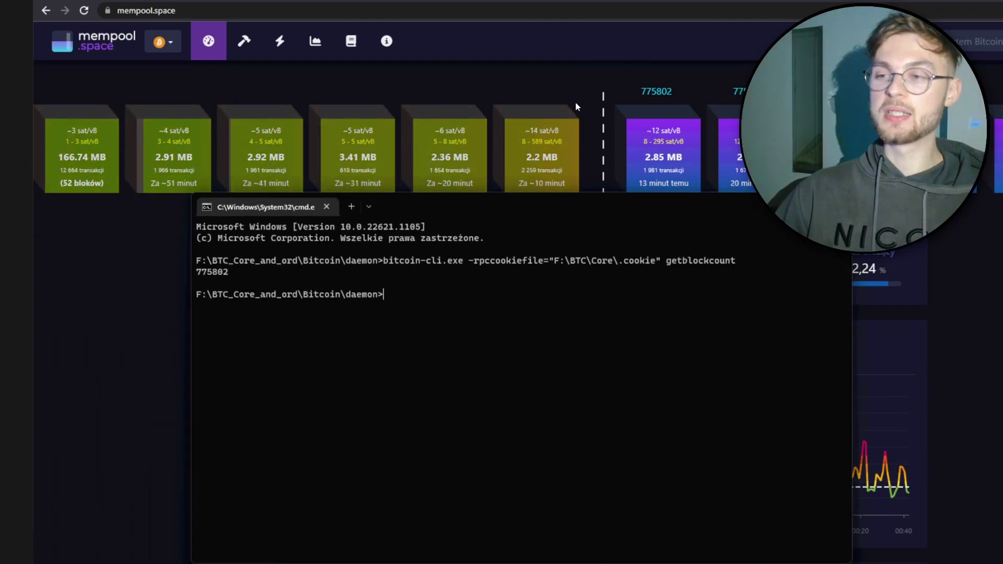
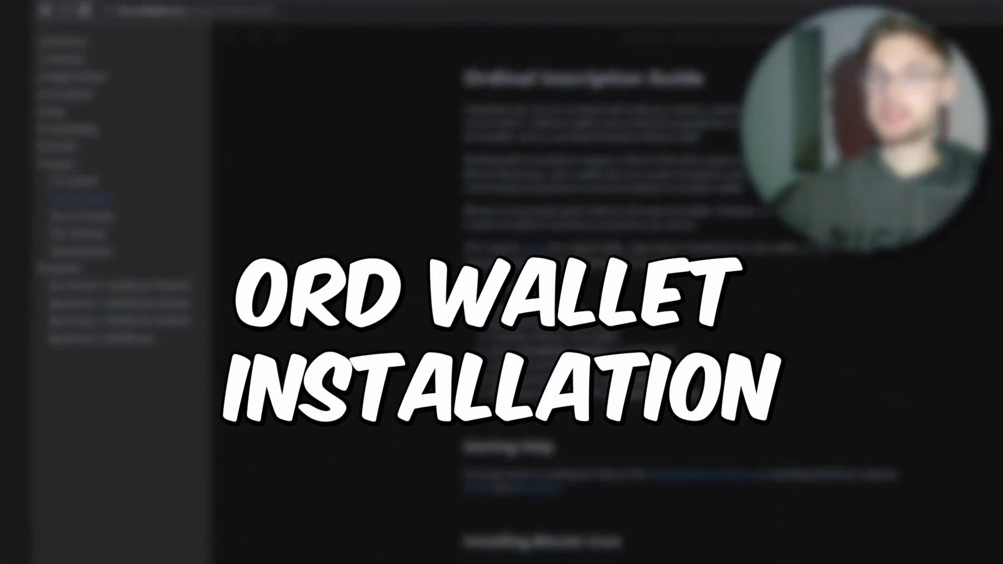
- Skim the Ordinal Inscription Guide on docs.ordinals.com down to the Bitcoin Core configuration section and return to its beginning
{"action": "scroll", "coordinate": [601, 261], "scroll_direction": "down", "scroll_amount": 5}
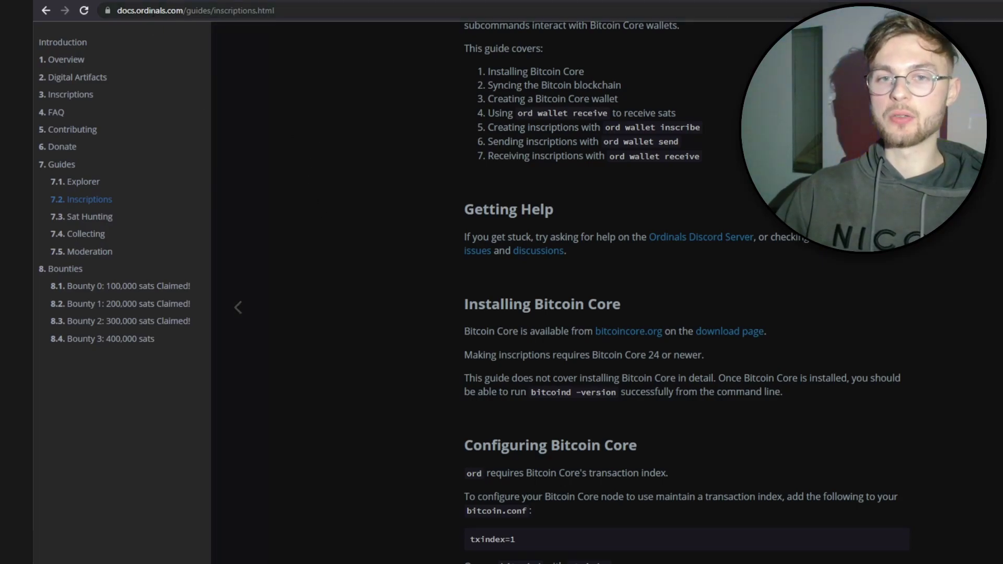
{"action": "scroll", "coordinate": [372, 208], "scroll_direction": "up", "scroll_amount": 5}
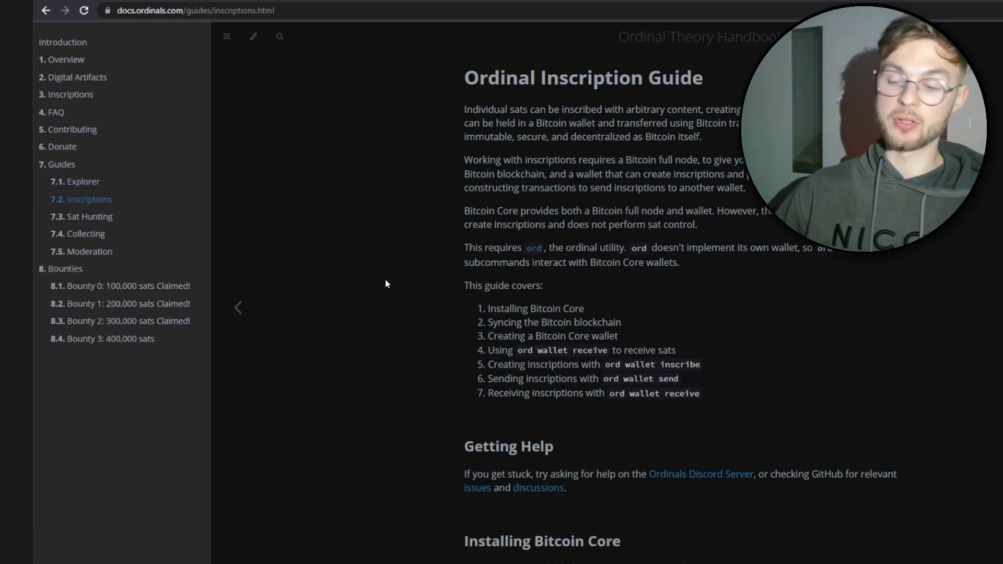
- Open the ord source repository linked in the guide's Installing ord section and go to its latest release, 0.4.2
{"action": "scroll", "coordinate": [364, 283], "scroll_direction": "down", "scroll_amount": 8}
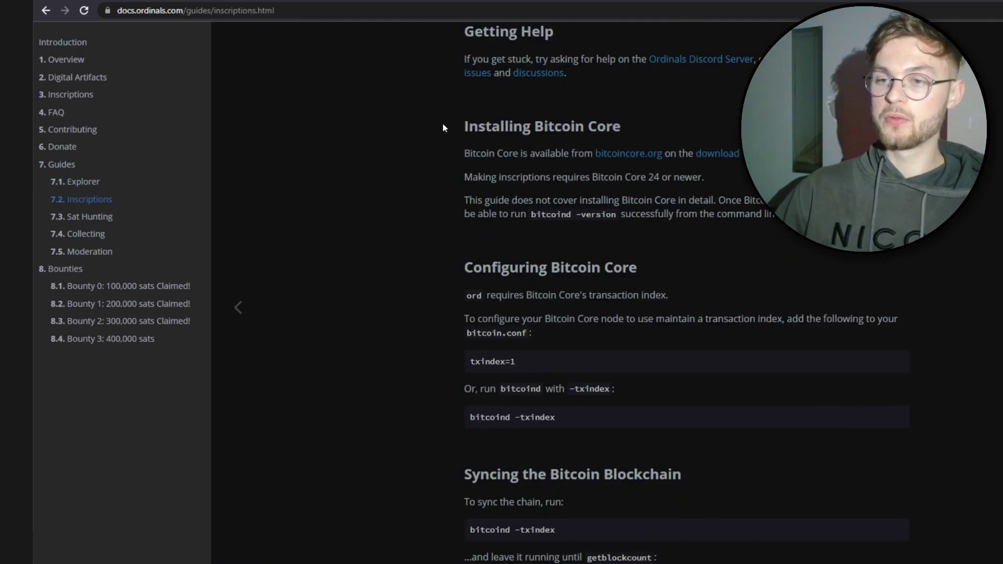
{"action": "scroll", "coordinate": [569, 135], "scroll_direction": "down", "scroll_amount": 3}
{"action": "scroll", "coordinate": [632, 239], "scroll_direction": "down", "scroll_amount": 8}
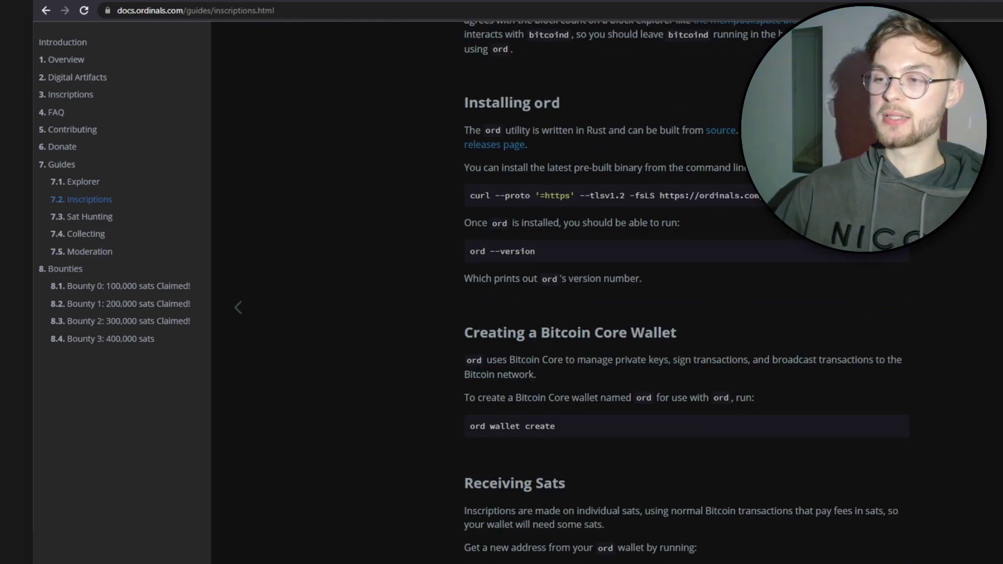
{"action": "scroll", "coordinate": [719, 195], "scroll_direction": "up", "scroll_amount": 1}
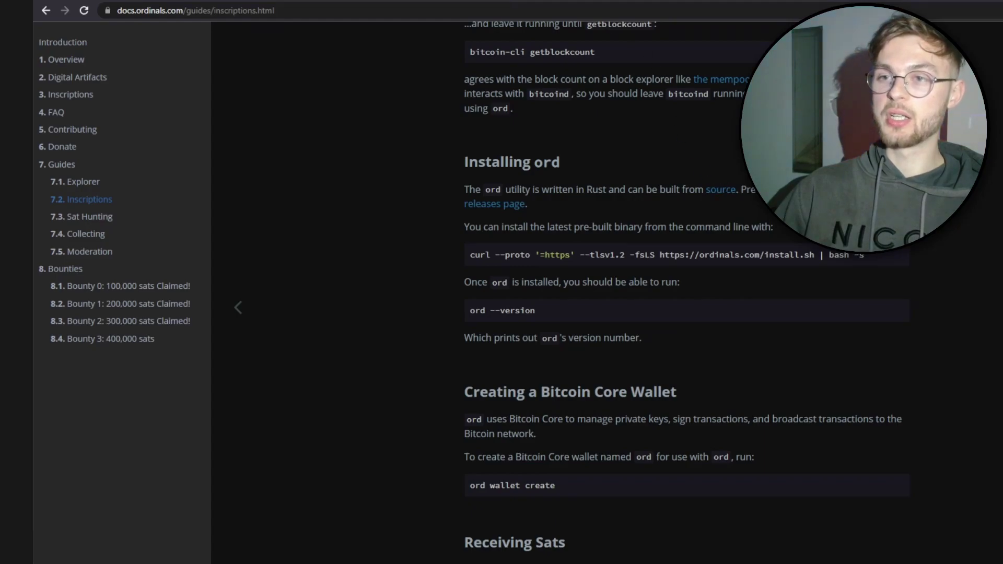
{"action": "left_click", "coordinate": [720, 189]}
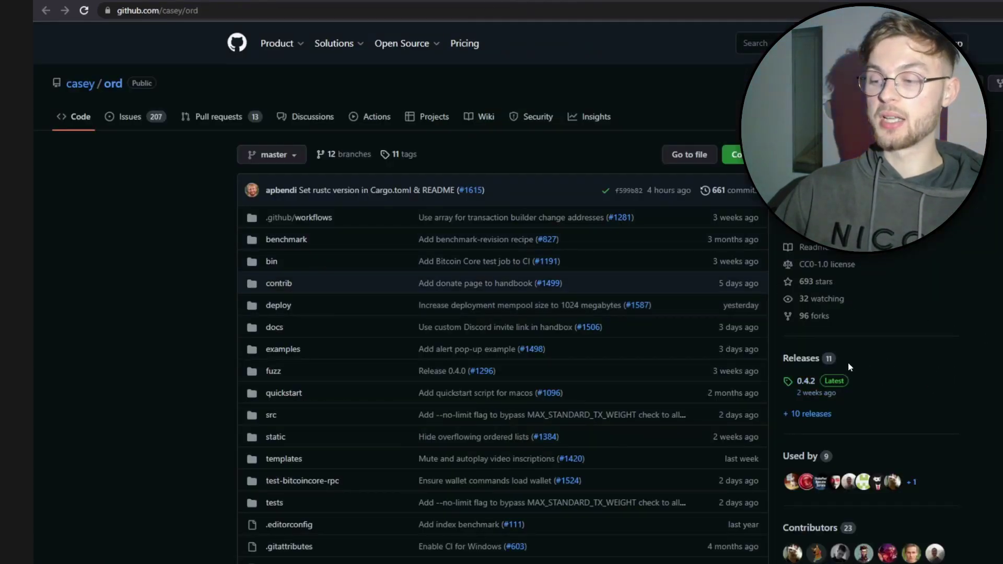
{"action": "left_click", "coordinate": [815, 384]}
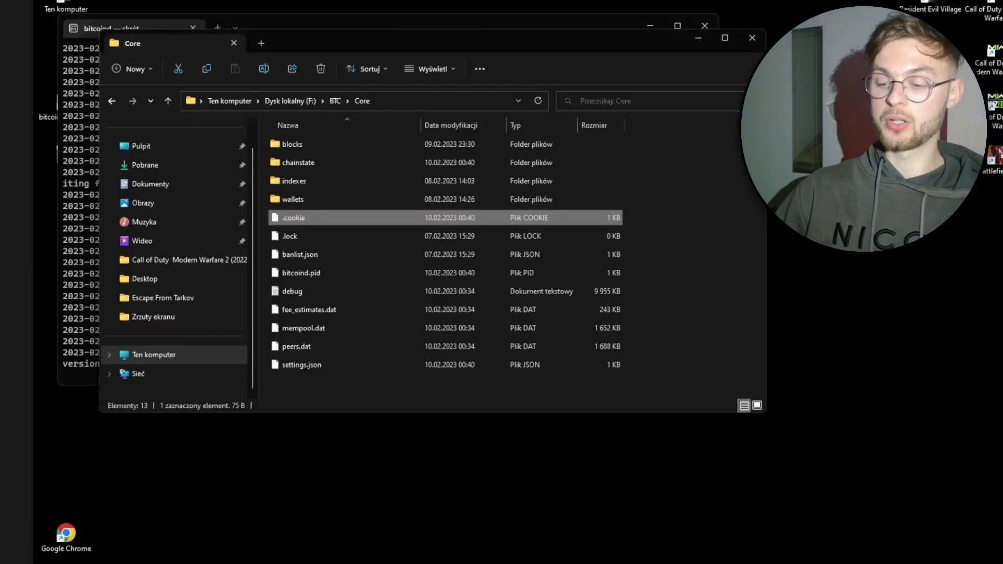
- Browse to F:\BTC_Core_and_ord\Bitcoin in File Explorer, select the ord wallet folder and move the window aside
{"action": "left_click", "coordinate": [290, 100]}
{"action": "double_click", "coordinate": [314, 182]}
{"action": "double_click", "coordinate": [325, 149]}
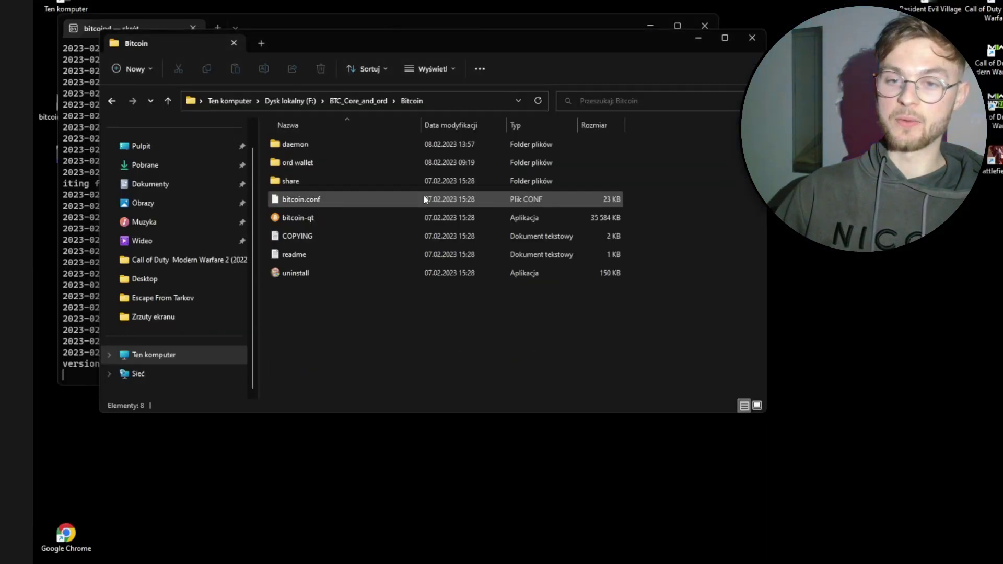
{"action": "left_click", "coordinate": [298, 166]}
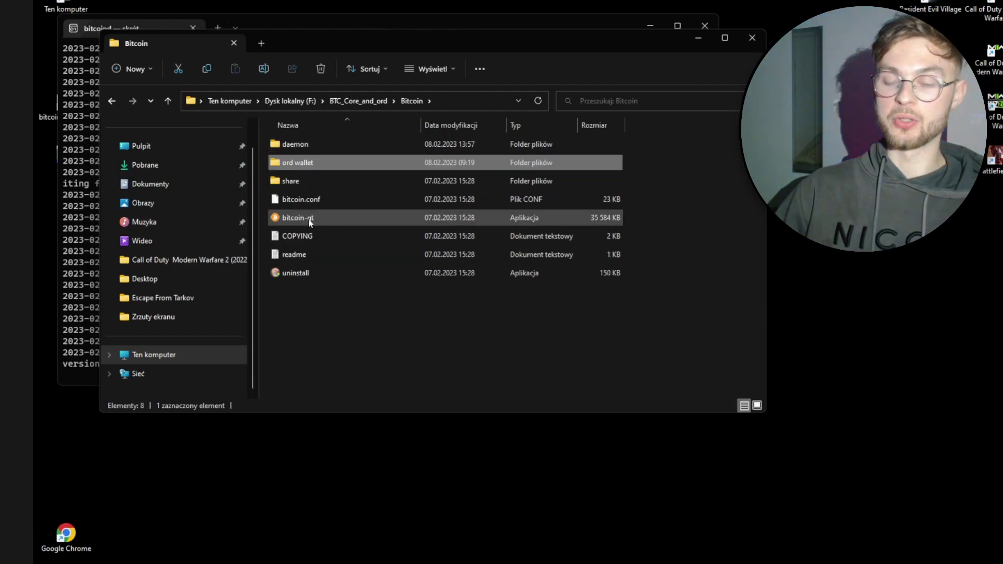
{"action": "left_click_drag", "start_coordinate": [400, 45], "coordinate": [584, 132]}
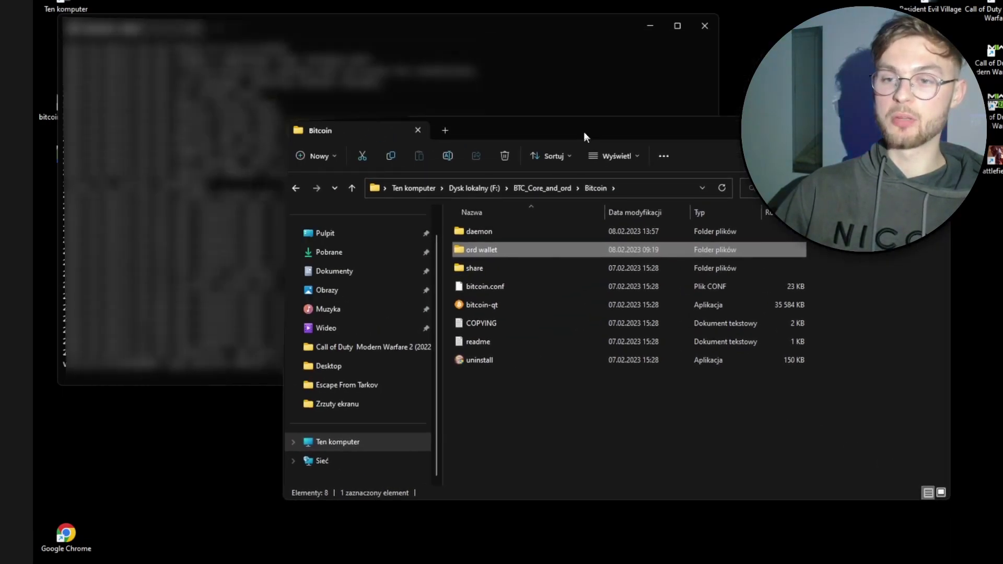
- Look through the blockchain data folder F:\BTC\Core and return to the root of drive F
{"action": "left_click", "coordinate": [474, 188]}
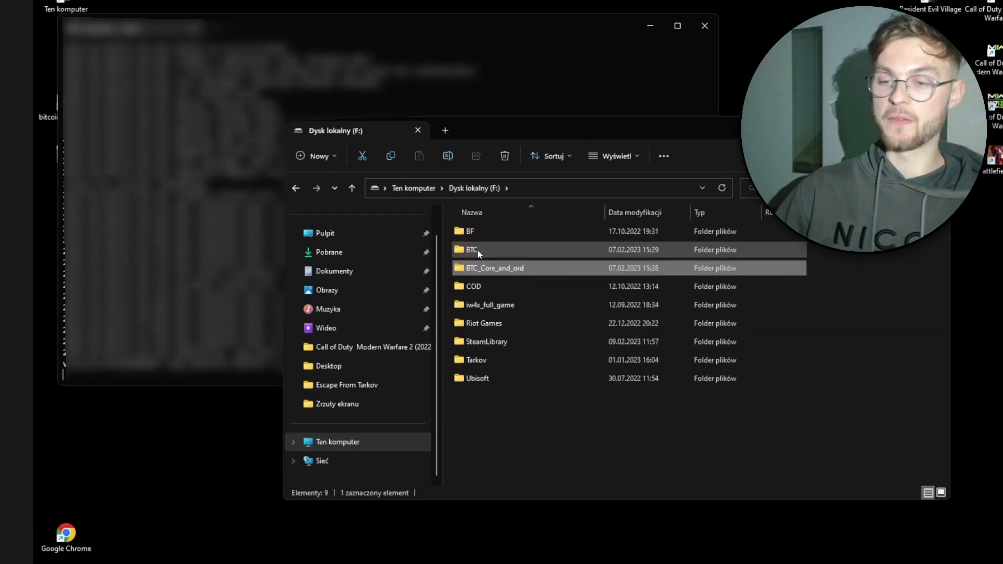
{"action": "mouse_move", "coordinate": [479, 250]}
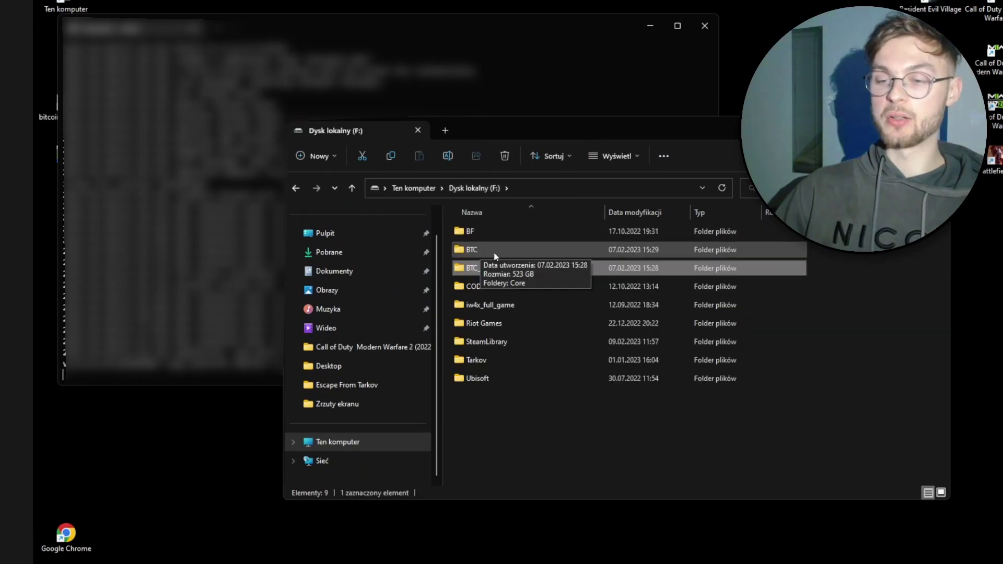
{"action": "double_click", "coordinate": [494, 253]}
{"action": "double_click", "coordinate": [484, 230]}
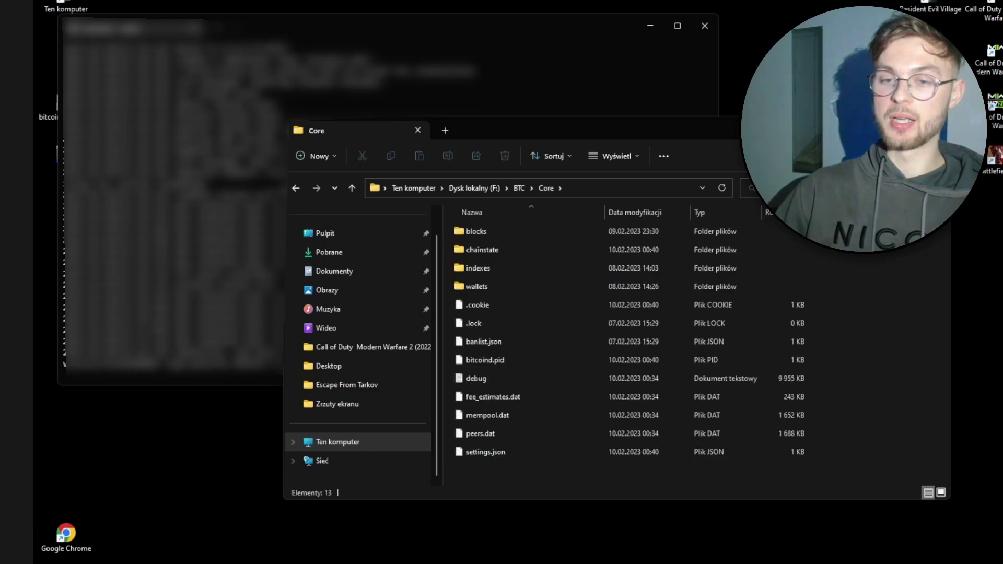
{"action": "left_click", "coordinate": [295, 188]}
{"action": "left_click", "coordinate": [292, 189]}
{"action": "left_click", "coordinate": [529, 270]}
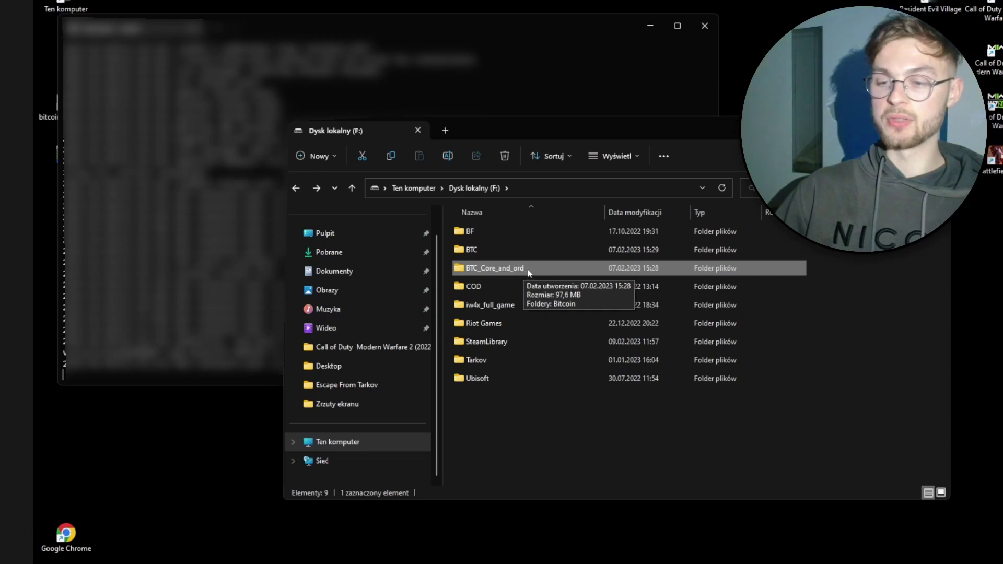
- Open the ord wallet folder inside F:\BTC_Core_and_ord\Bitcoin
{"action": "double_click", "coordinate": [529, 271]}
{"action": "left_click_drag", "start_coordinate": [528, 131], "coordinate": [466, 135]}
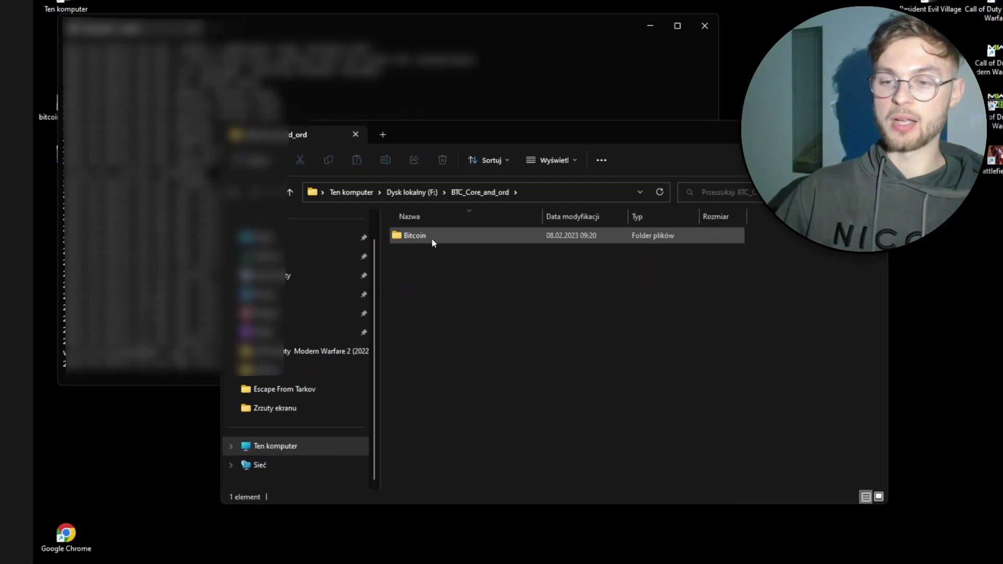
{"action": "double_click", "coordinate": [433, 236]}
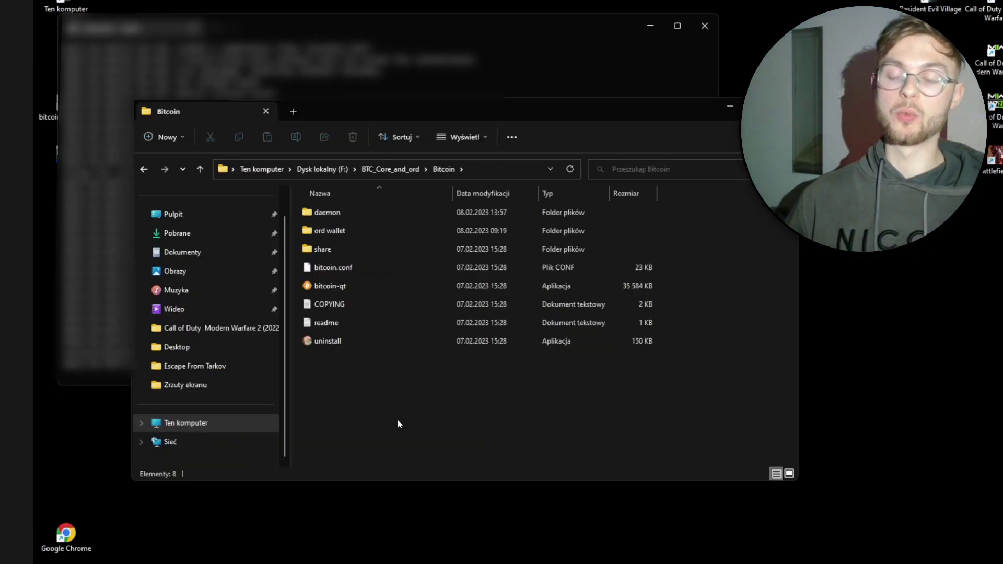
{"action": "left_click", "coordinate": [448, 322]}
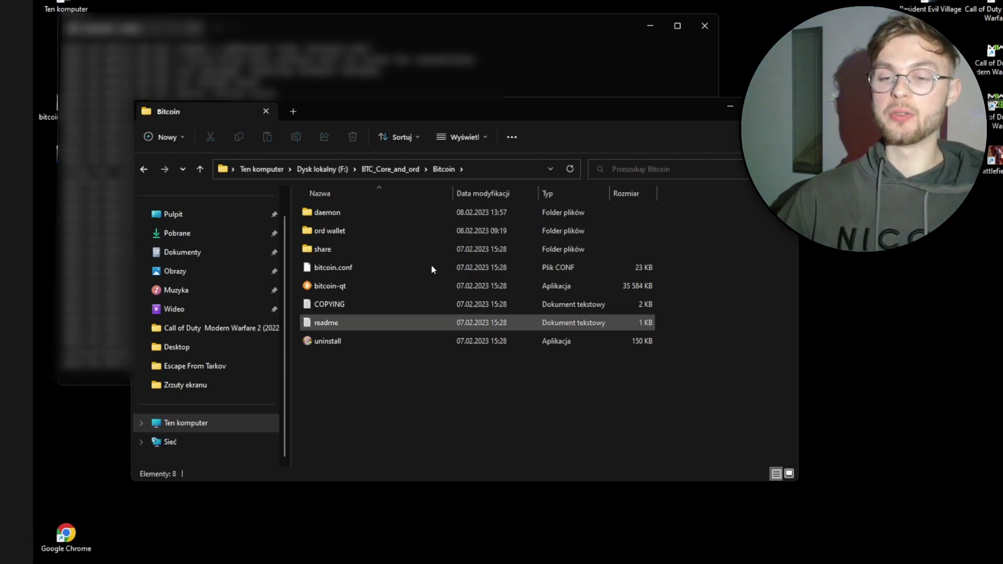
{"action": "left_click", "coordinate": [344, 235]}
{"action": "double_click", "coordinate": [352, 233]}
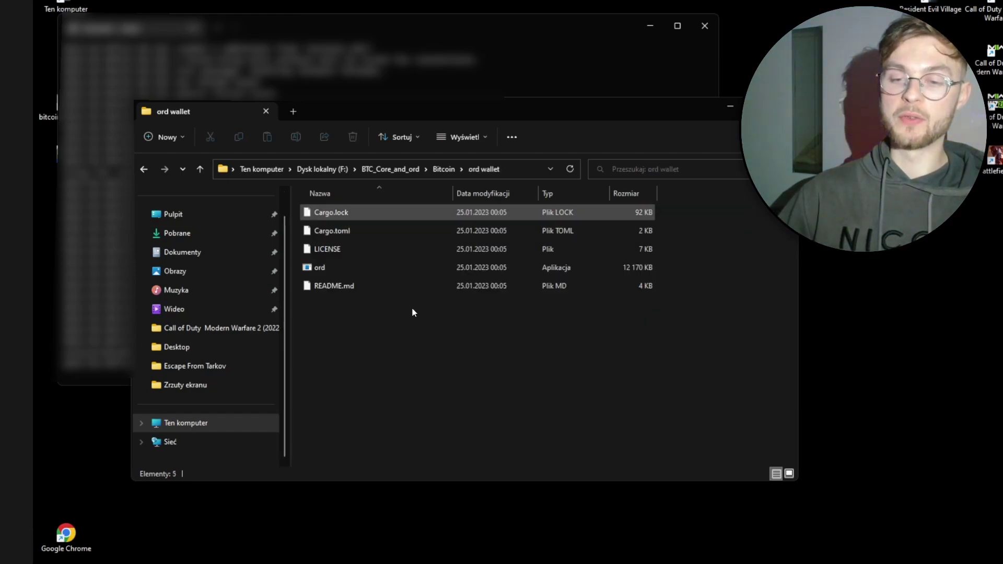
- Open a command prompt directly in the F:\BTC_Core_and_ord\Bitcoin\ord wallet folder
{"action": "left_click", "coordinate": [510, 172]}
{"action": "type", "text": "cmd"}
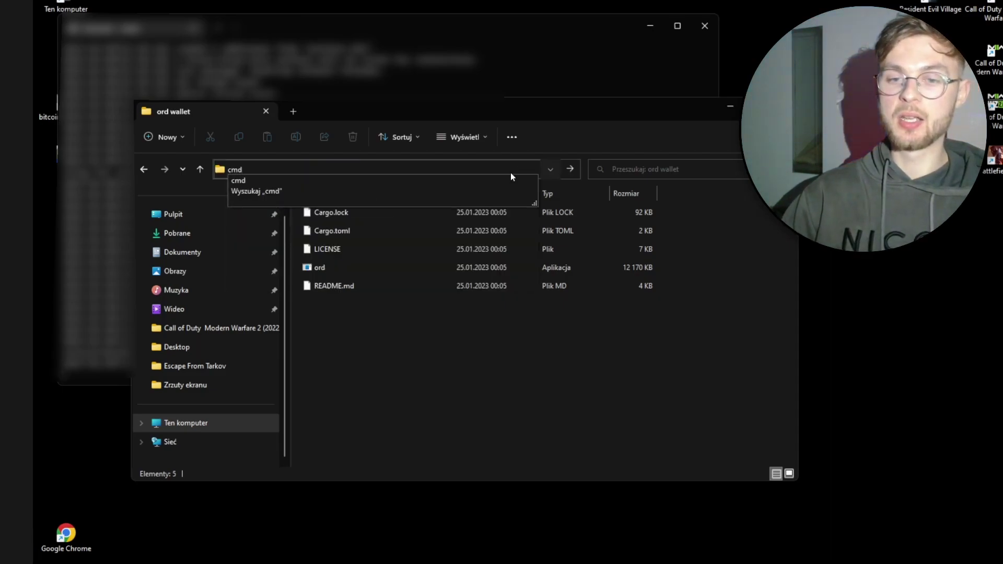
{"action": "key", "text": "Return"}
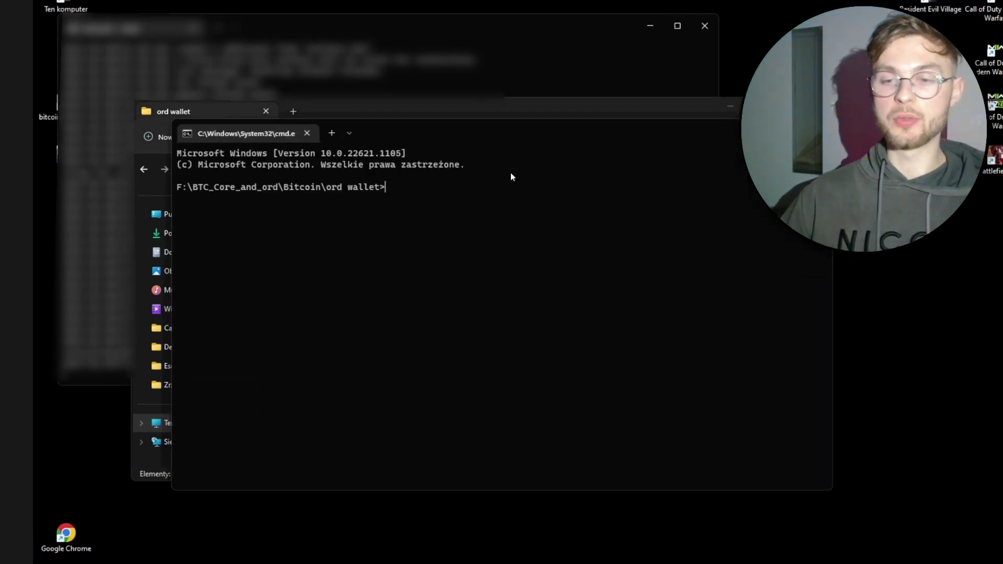
- Enter the beginning of the wallet command, ord.exe --cookie-file=, without running it
{"action": "type", "text": "ord.exe"}
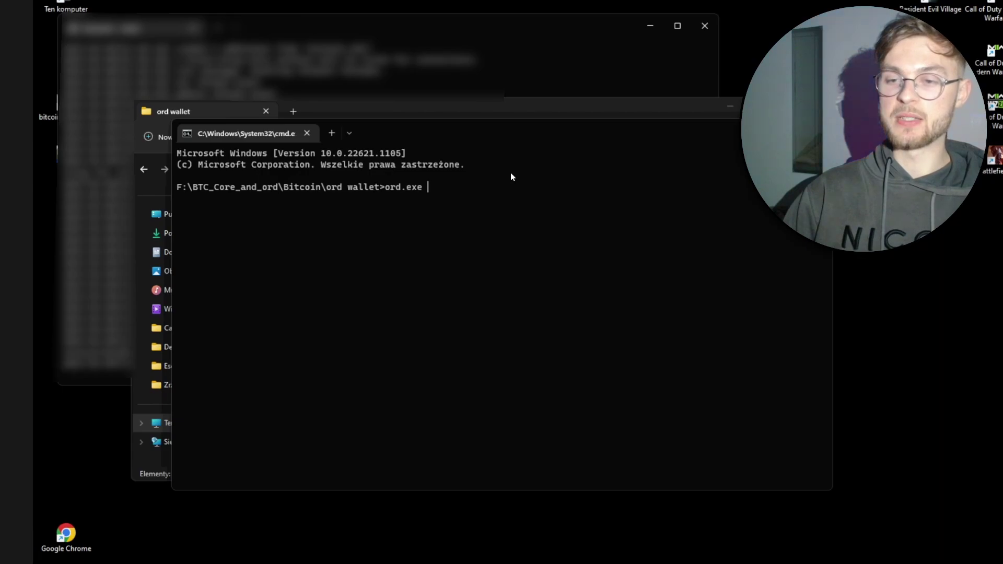
{"action": "left_click_drag", "start_coordinate": [487, 139], "coordinate": [516, 143]}
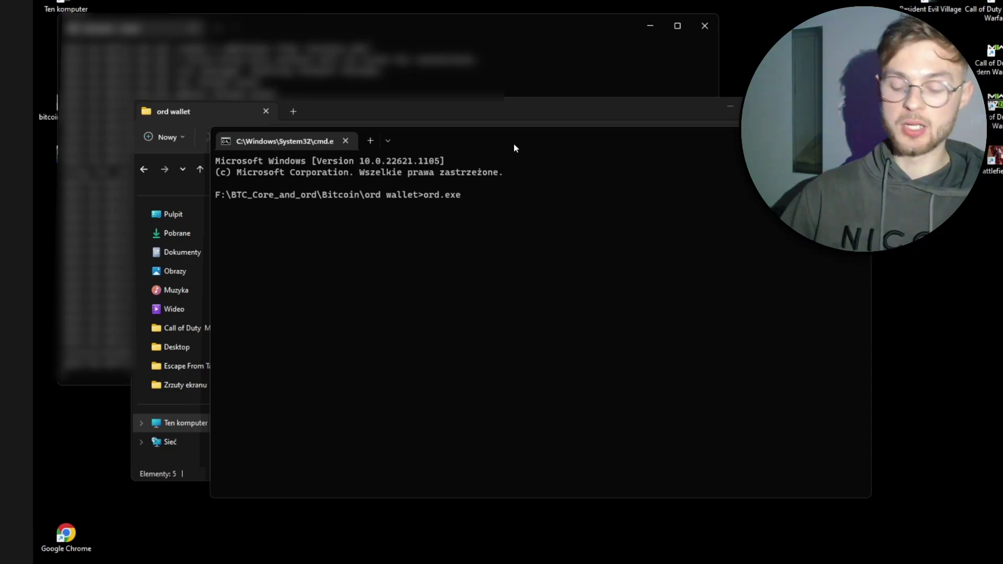
{"action": "type", "text": "--"}
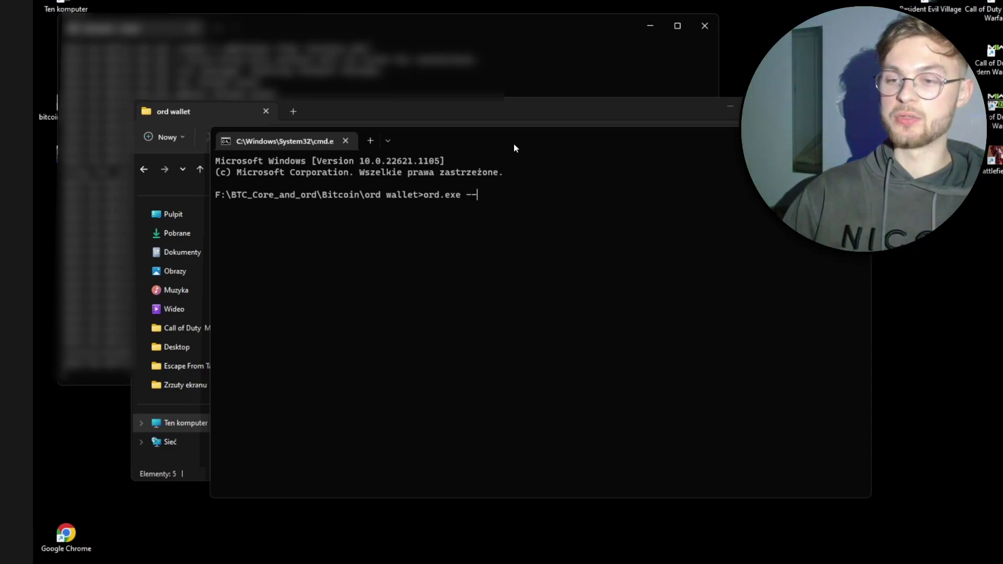
{"action": "type", "text": "cookie"}
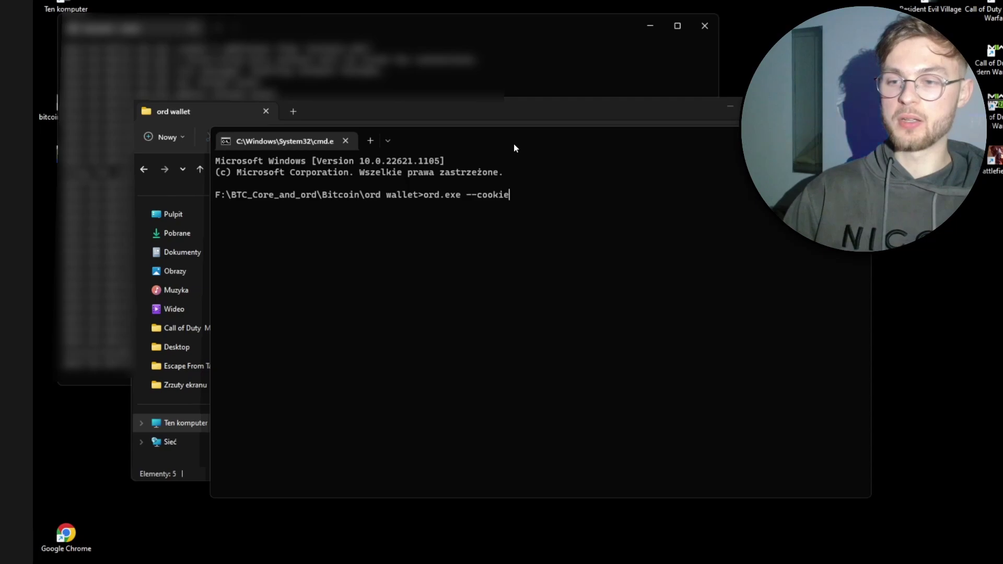
{"action": "type", "text": "-file="}
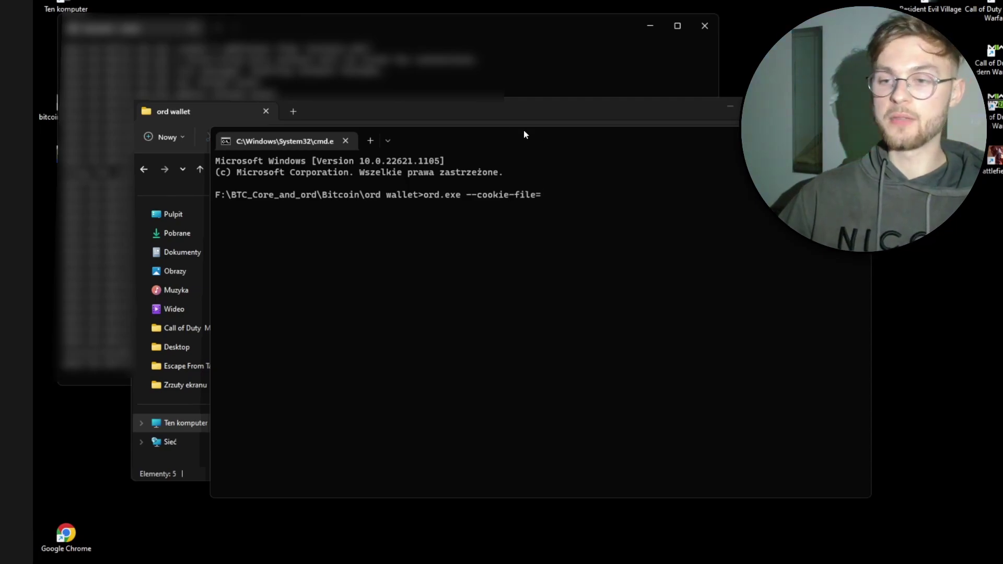
- Copy the full path of the .cookie file in F:\BTC\Core and minimize File Explorer
{"action": "left_click_drag", "start_coordinate": [487, 112], "coordinate": [473, 109]}
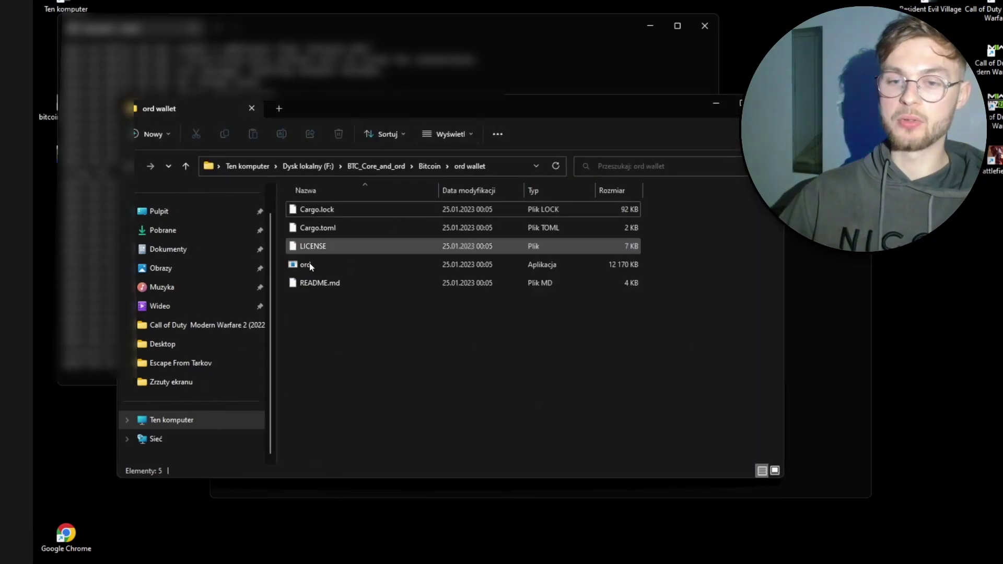
{"action": "left_click", "coordinate": [301, 167]}
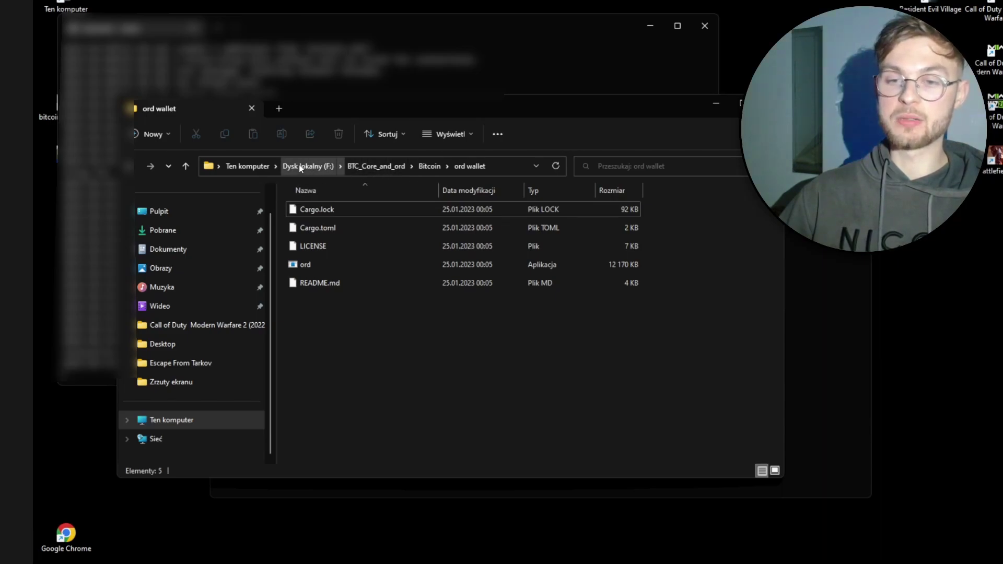
{"action": "double_click", "coordinate": [309, 232]}
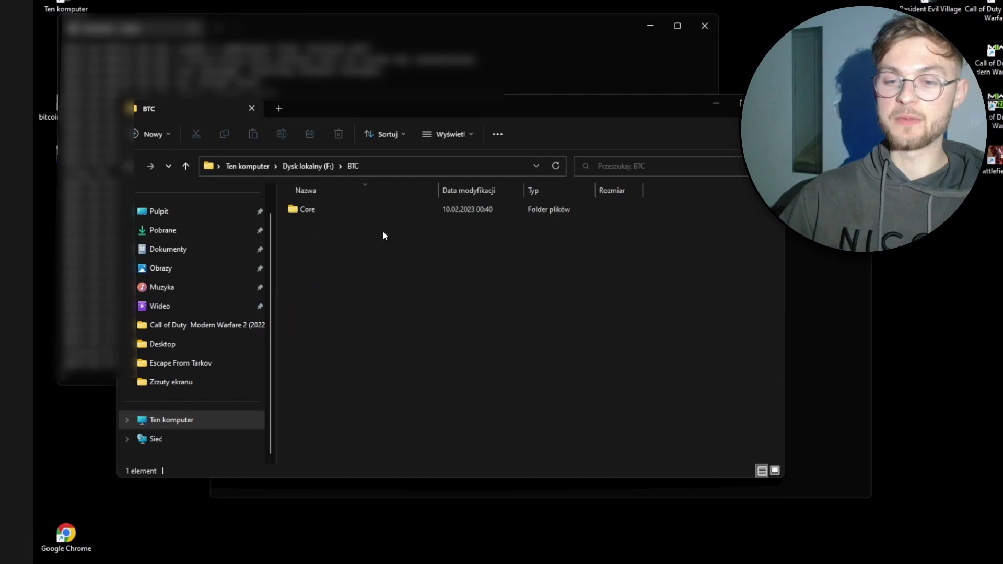
{"action": "double_click", "coordinate": [334, 208]}
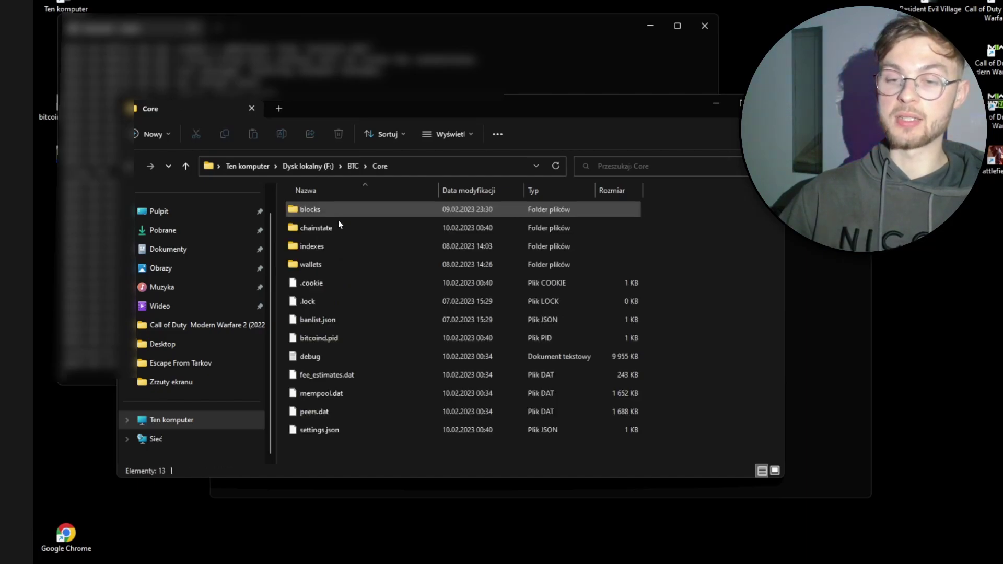
{"action": "right_click", "coordinate": [328, 285]}
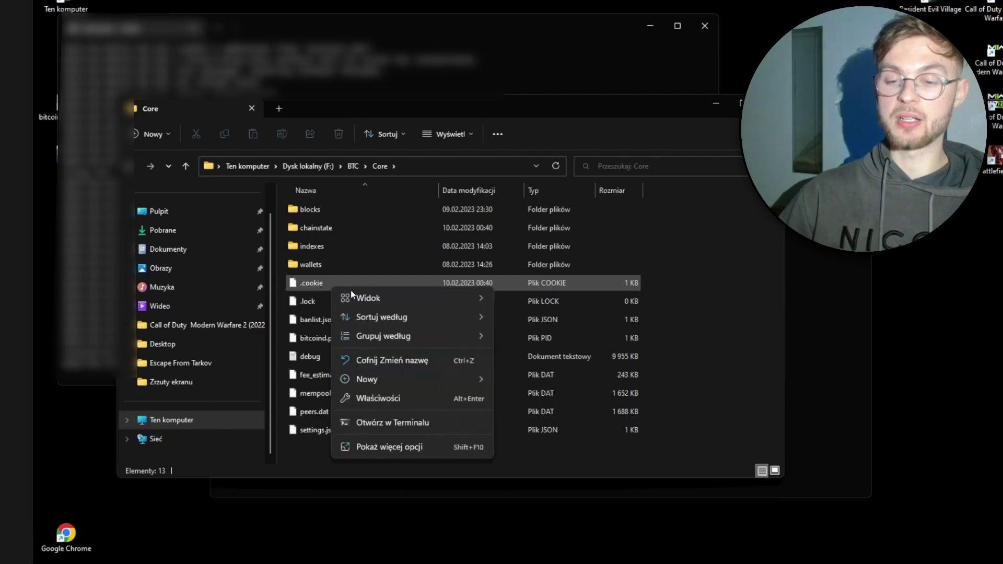
{"action": "left_click", "coordinate": [328, 287]}
{"action": "right_click", "coordinate": [328, 287]}
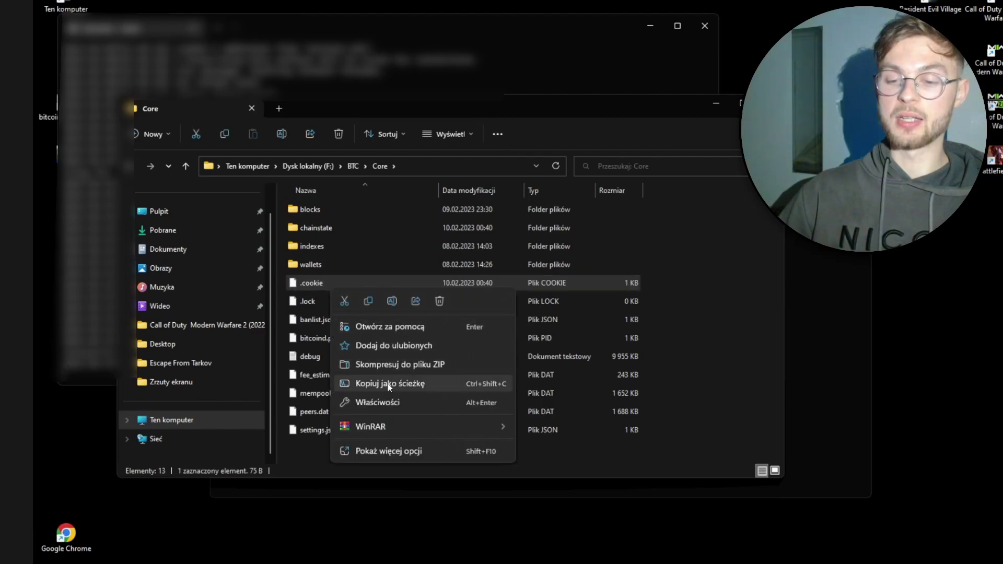
{"action": "left_click", "coordinate": [387, 384]}
{"action": "left_click", "coordinate": [716, 103]}
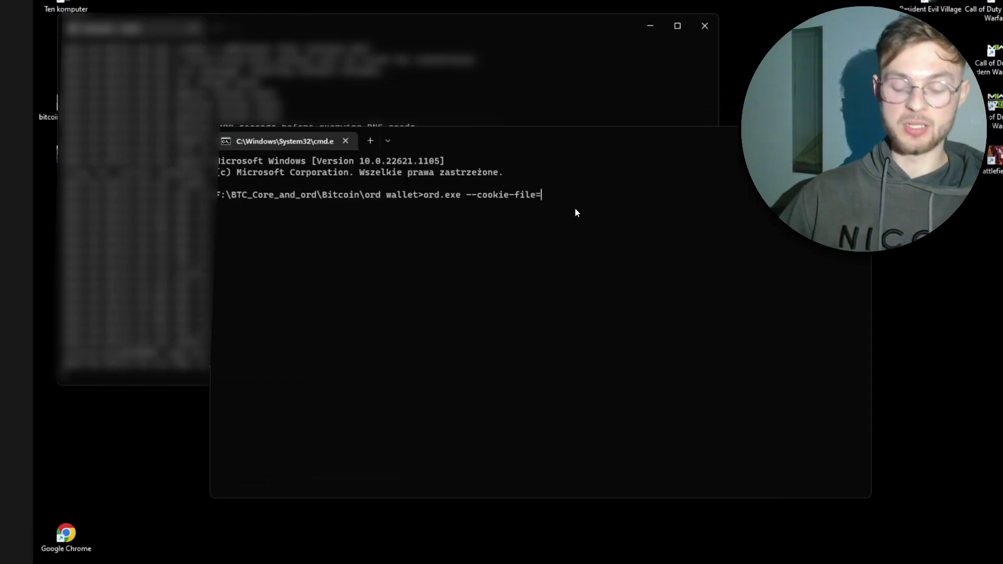
- Complete the ord.exe command with the cookie path "F:\BTC\Core\.cookie" followed by wallet create
{"action": "type", "text": "\"F:\\BTC\\Core\\.cookie\""}
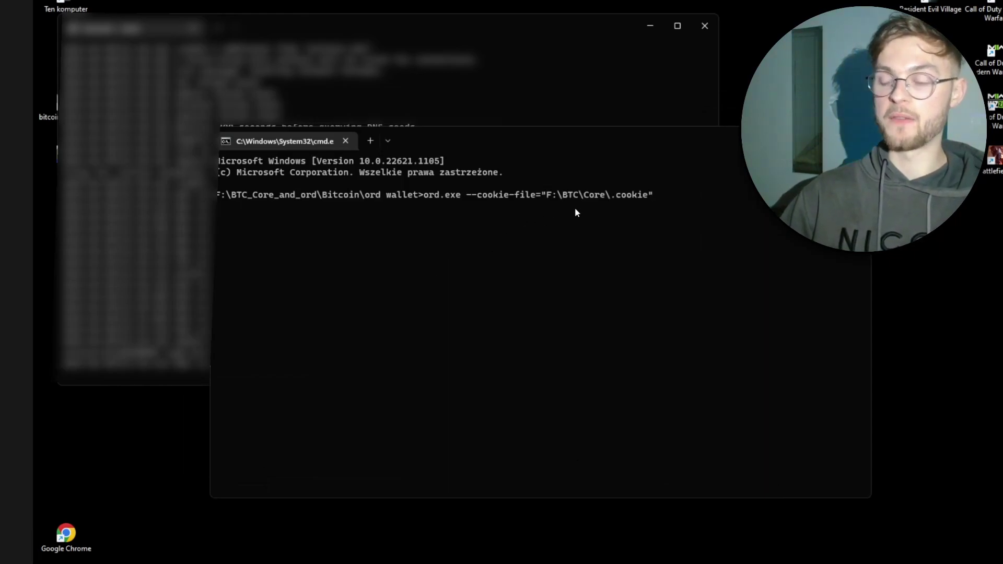
{"action": "type", "text": "wallet"}
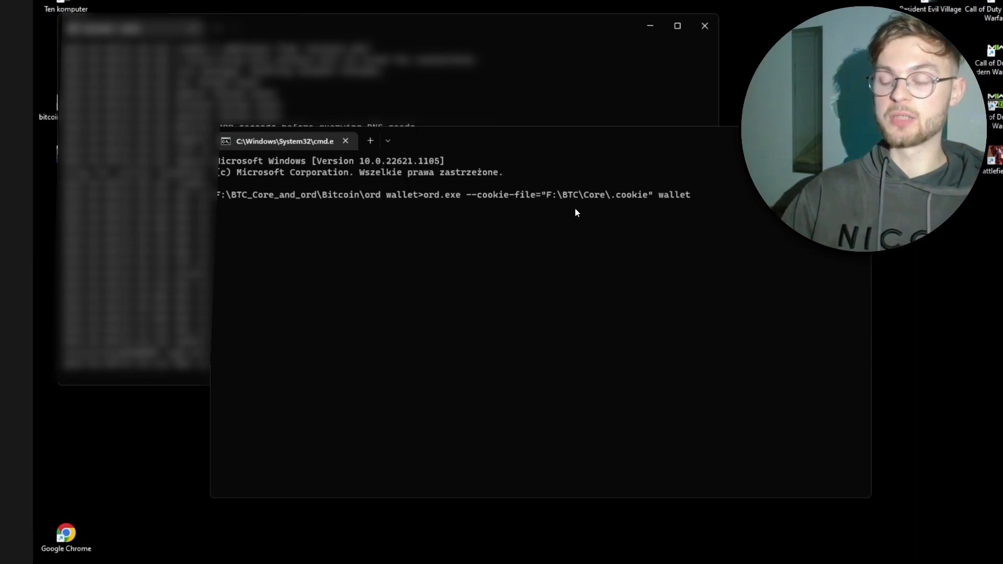
{"action": "type", "text": " cra"}
{"action": "key", "text": "BackSpace"}
{"action": "type", "text": "eate"}
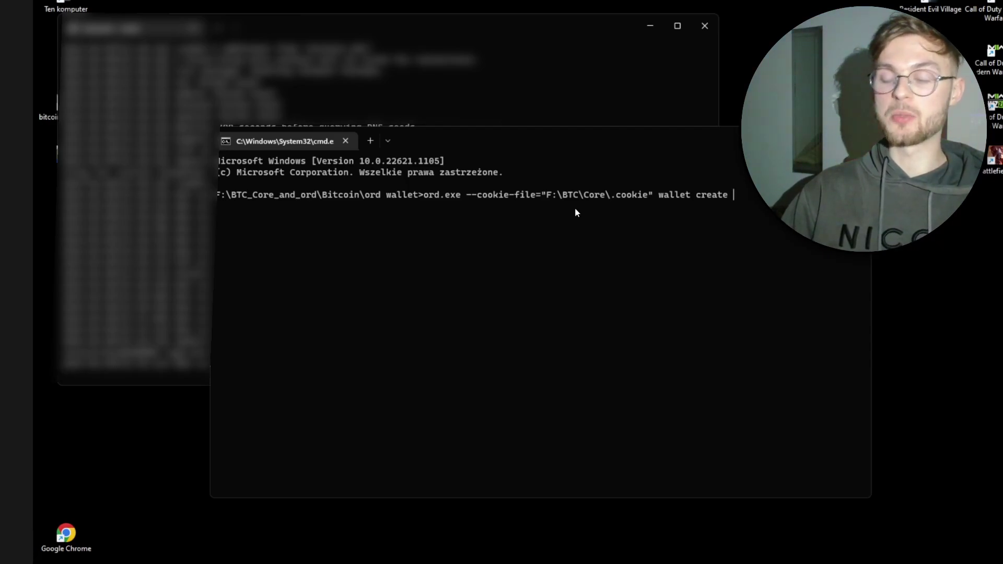
- Replace the create subcommand with balance and run the ord.exe wallet balance command
{"action": "key", "text": "BackSpace"}
{"action": "key", "text": "BackSpace"}
{"action": "key", "text": "BackSpace"}
{"action": "key", "text": "BackSpace"}
{"action": "key", "text": "BackSpace"}
{"action": "key", "text": "BackSpace"}
{"action": "key", "text": "BackSpace"}
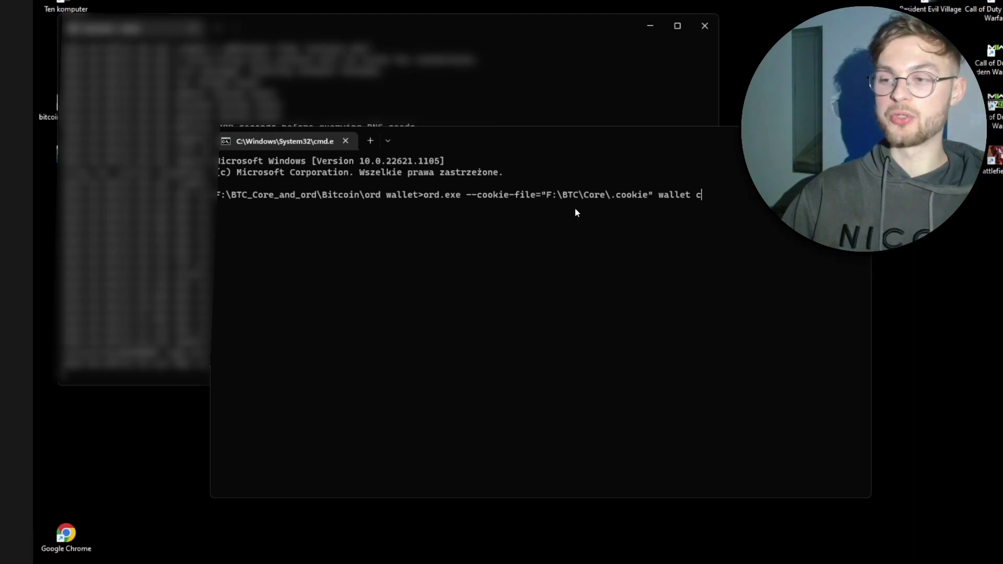
{"action": "type", "text": "blance"}
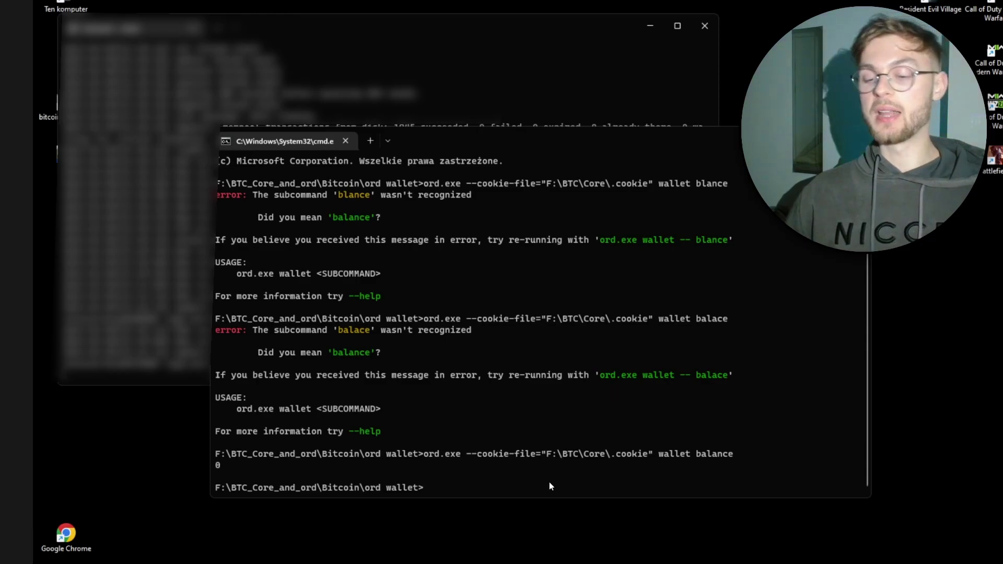
- Replace the balance subcommand with receive in the recalled ord.exe wallet command and run it to generate a receiving address
{"action": "key", "text": "Up"}
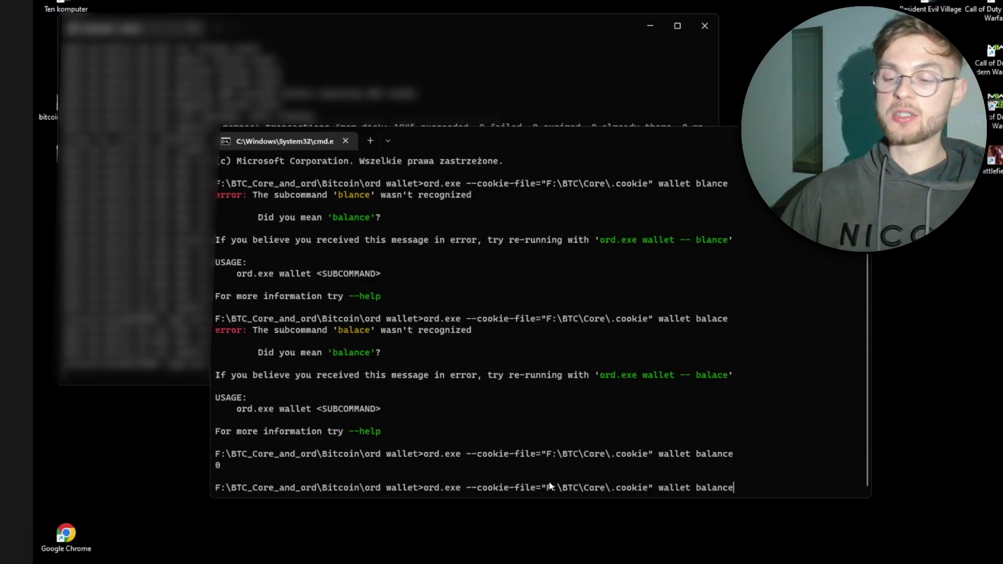
{"action": "key", "text": "BackSpace"}
{"action": "key", "text": "BackSpace"}
{"action": "key", "text": "BackSpace"}
{"action": "key", "text": "BackSpace"}
{"action": "key", "text": "BackSpace"}
{"action": "key", "text": "BackSpace"}
{"action": "key", "text": "BackSpace"}
{"action": "type", "text": "receive"}
{"action": "key", "text": "Return"}
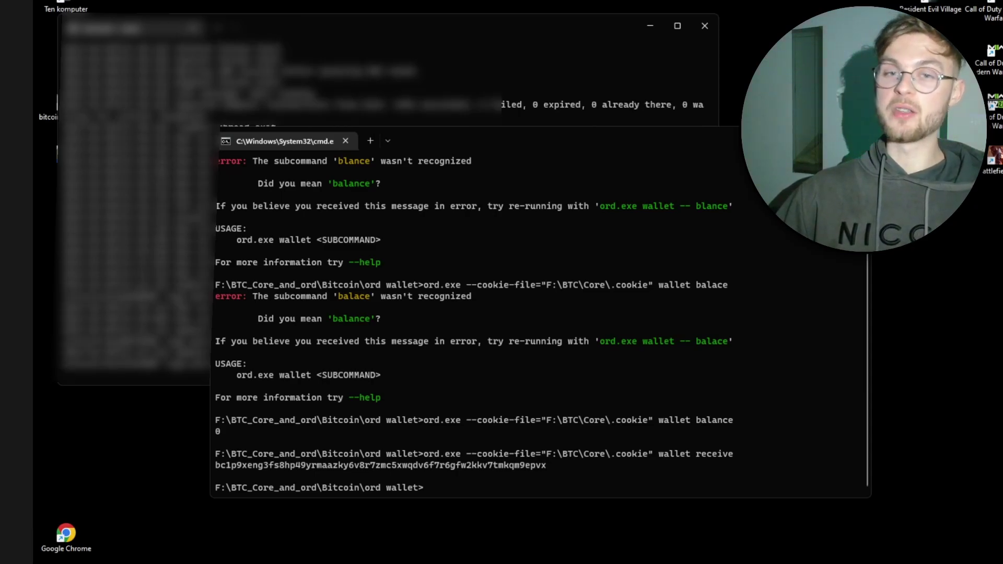
- Look through the Exodus wallet's home overview and portfolio, view the Ethereum asset's details, and return to the portfolio
{"action": "mouse_move", "coordinate": [573, 563]}
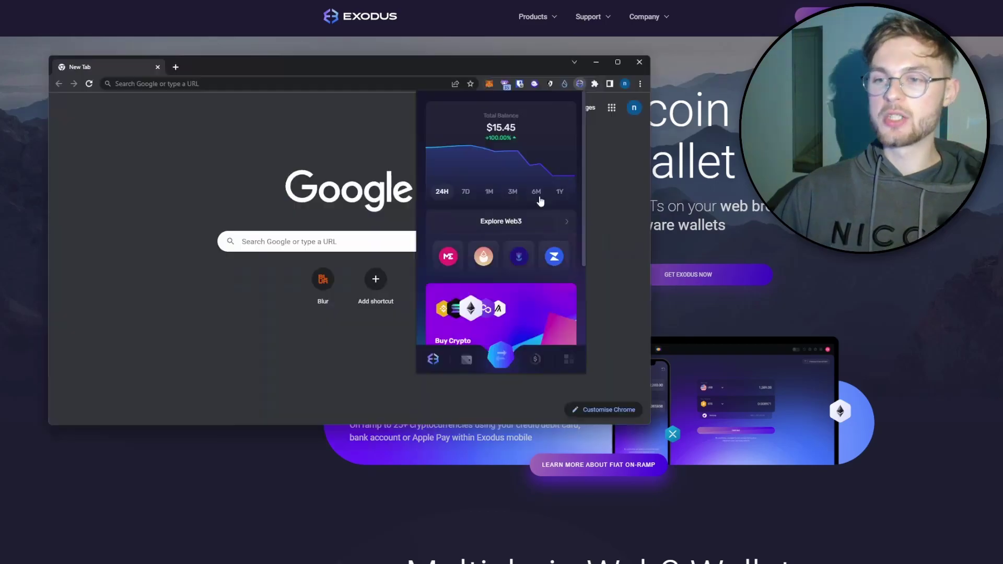
{"action": "scroll", "coordinate": [539, 264], "scroll_direction": "down", "scroll_amount": 3}
{"action": "scroll", "coordinate": [544, 271], "scroll_direction": "up", "scroll_amount": 3}
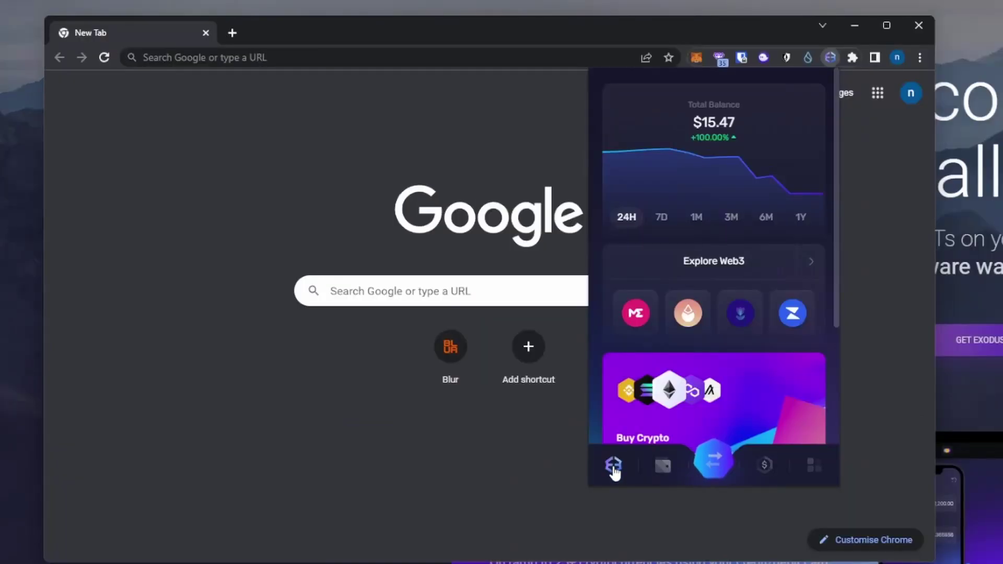
{"action": "left_click", "coordinate": [663, 466]}
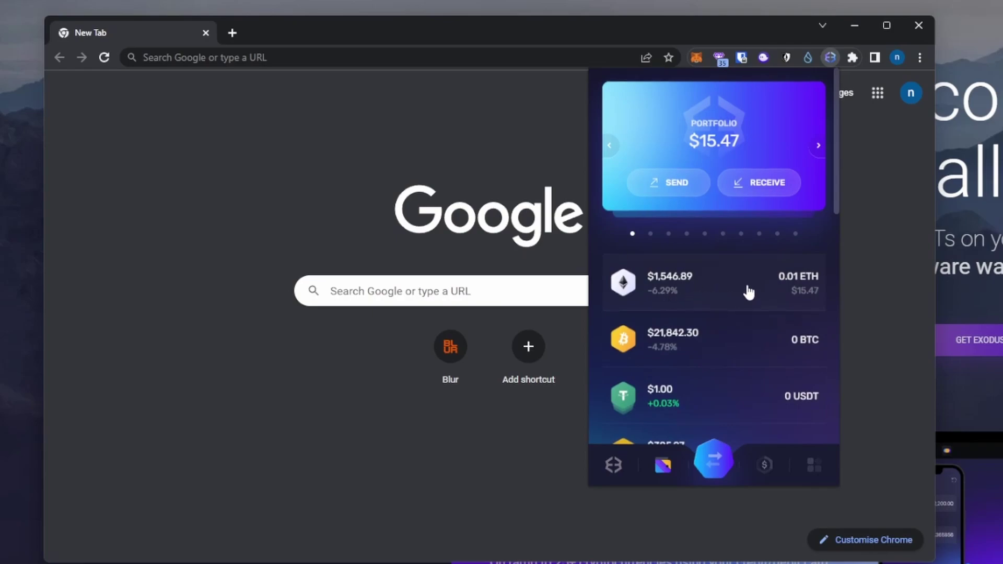
{"action": "left_click", "coordinate": [753, 289]}
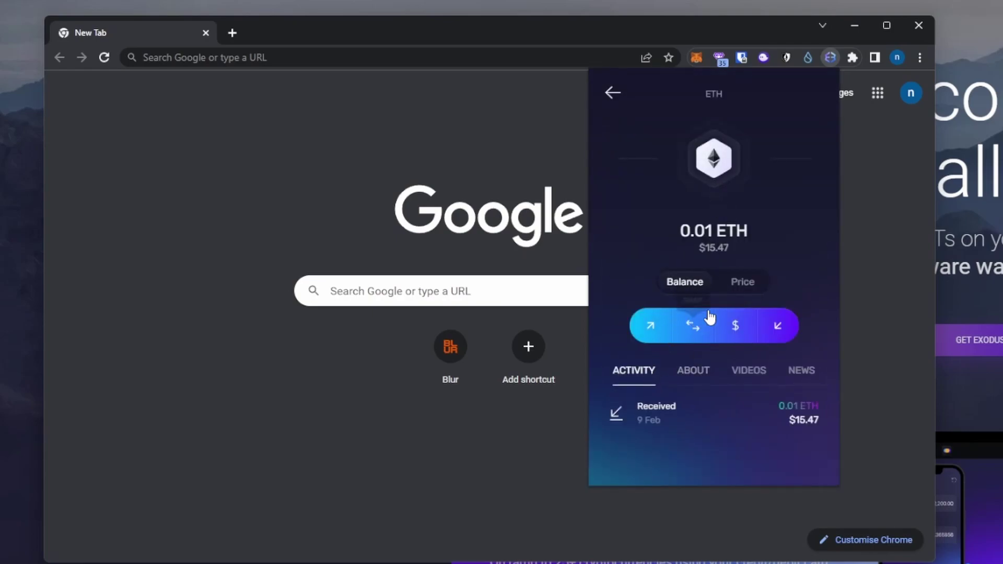
{"action": "left_click", "coordinate": [613, 93]}
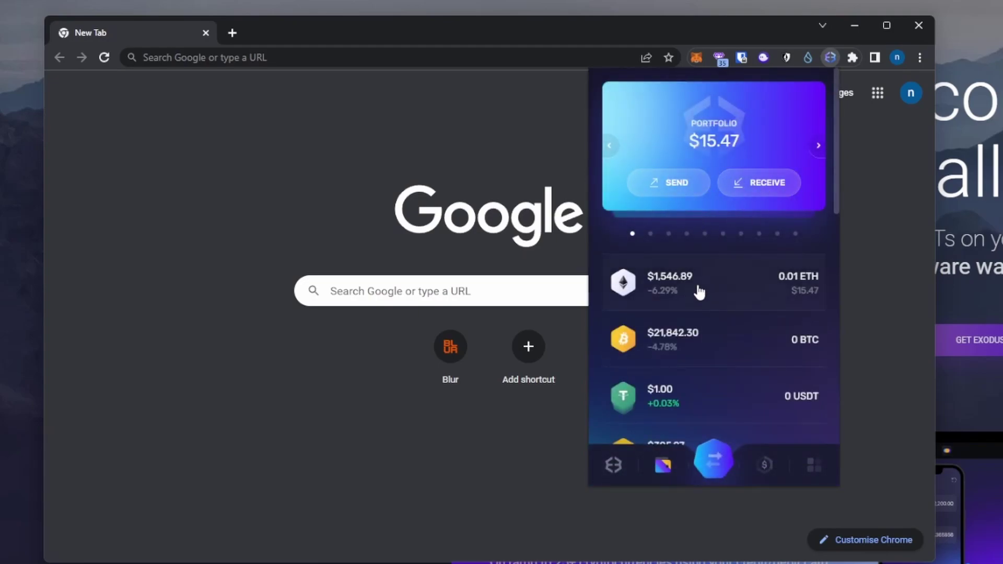
- Choose Ethereum as the asset to receive in the Exodus wallet and copy its Ethereum address
{"action": "left_click", "coordinate": [766, 188]}
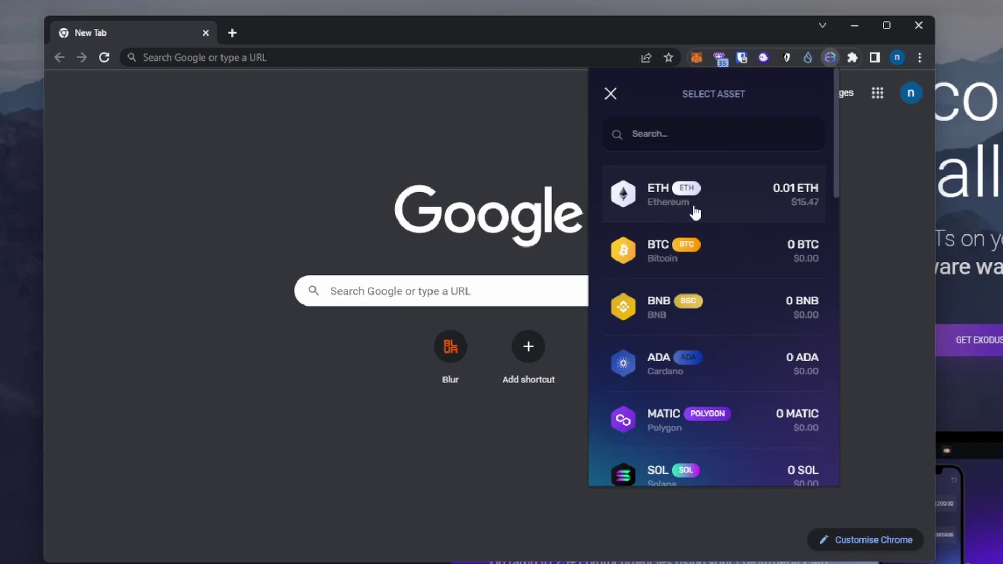
{"action": "left_click", "coordinate": [731, 210]}
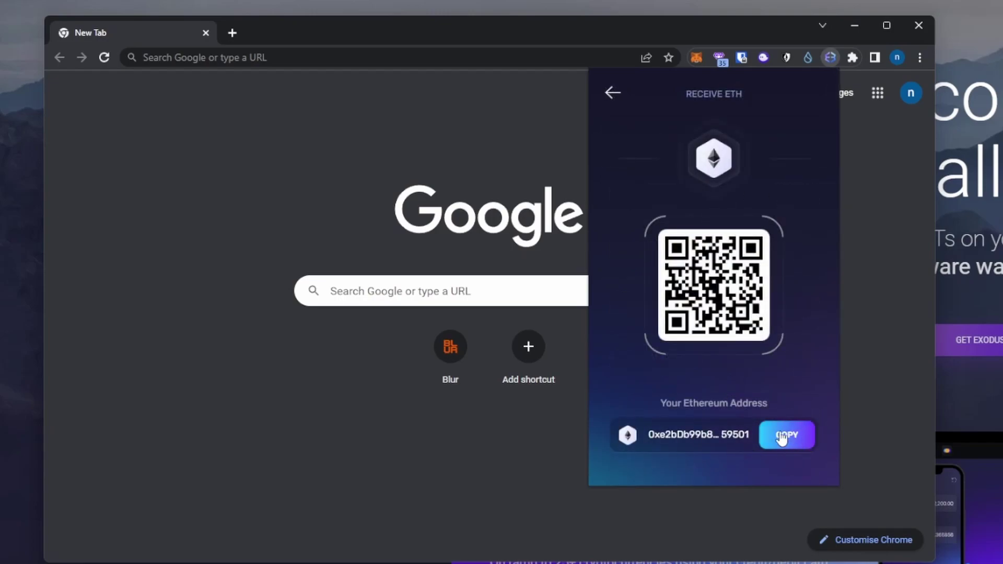
{"action": "left_click", "coordinate": [804, 438]}
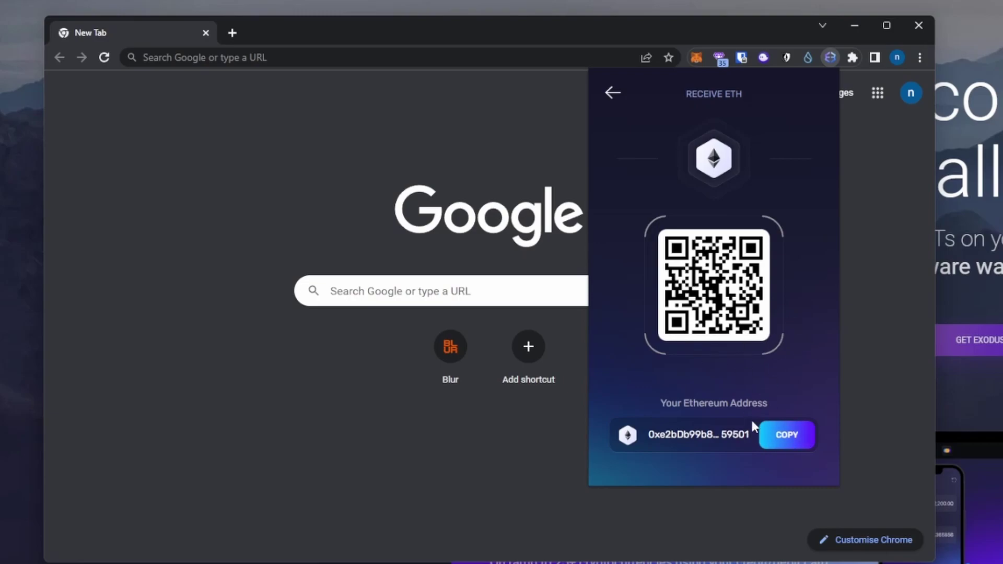
{"action": "left_click", "coordinate": [781, 436]}
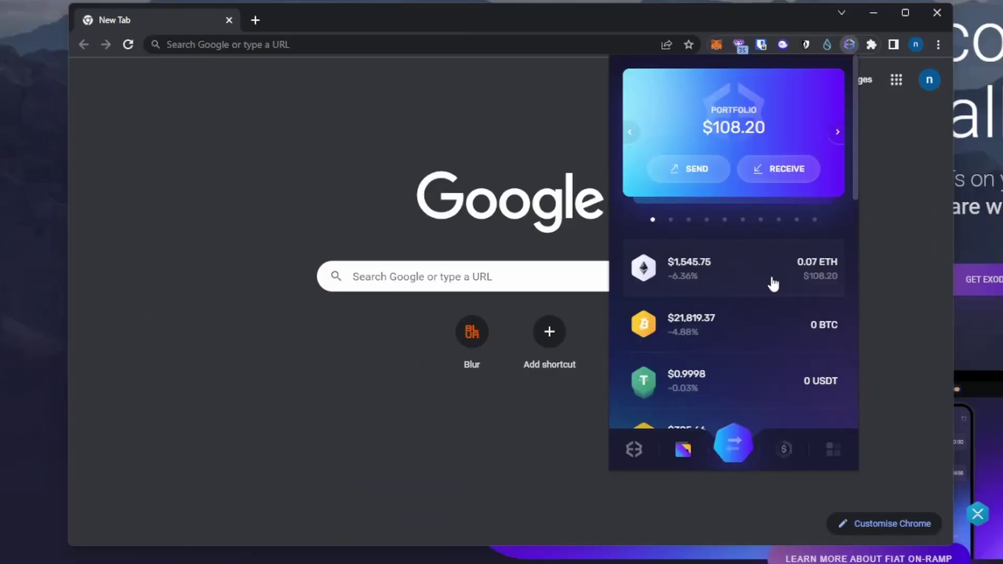
- Swap 0.05 ETH for BTC in the Exodus wallet and open the swap transaction in the block explorer
{"action": "left_click", "coordinate": [734, 448]}
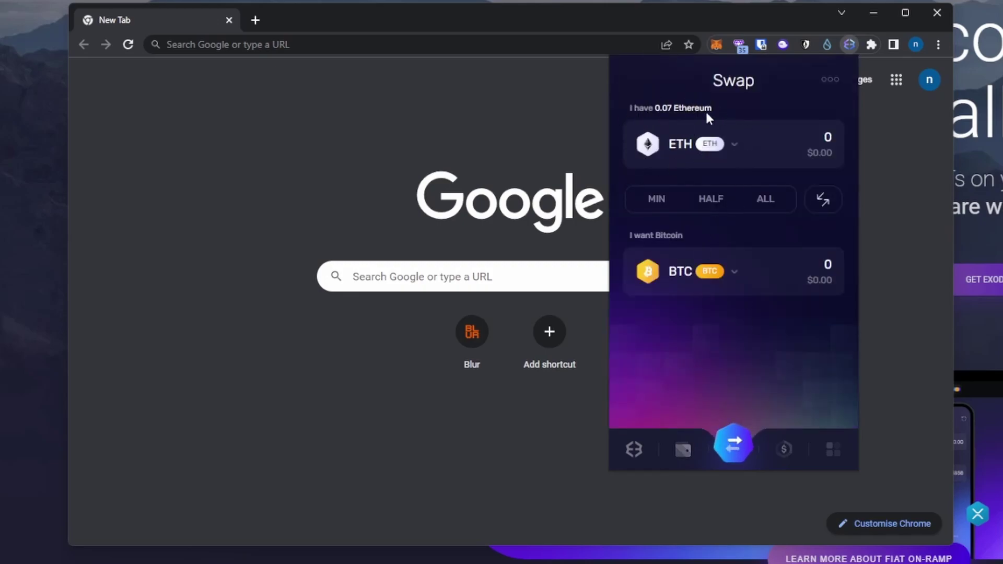
{"action": "left_click", "coordinate": [819, 134]}
{"action": "type", "text": "0.05"}
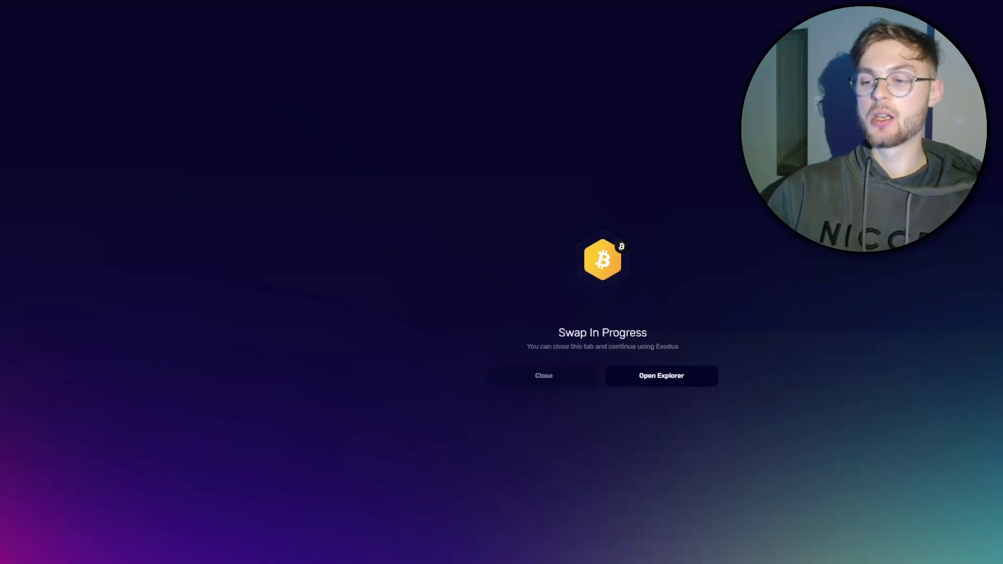
{"action": "left_click", "coordinate": [662, 375]}
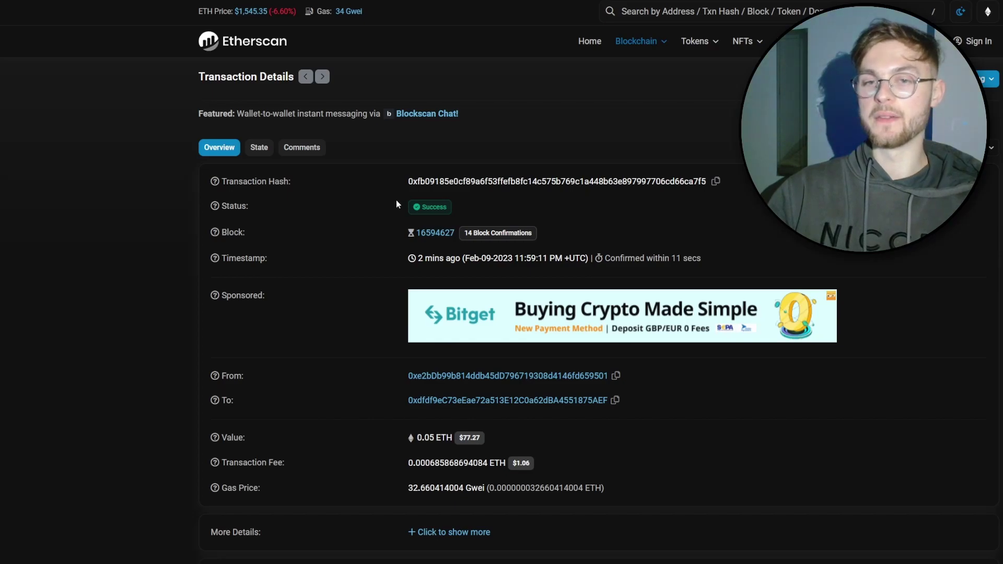
{"action": "mouse_move", "coordinate": [396, 200]}
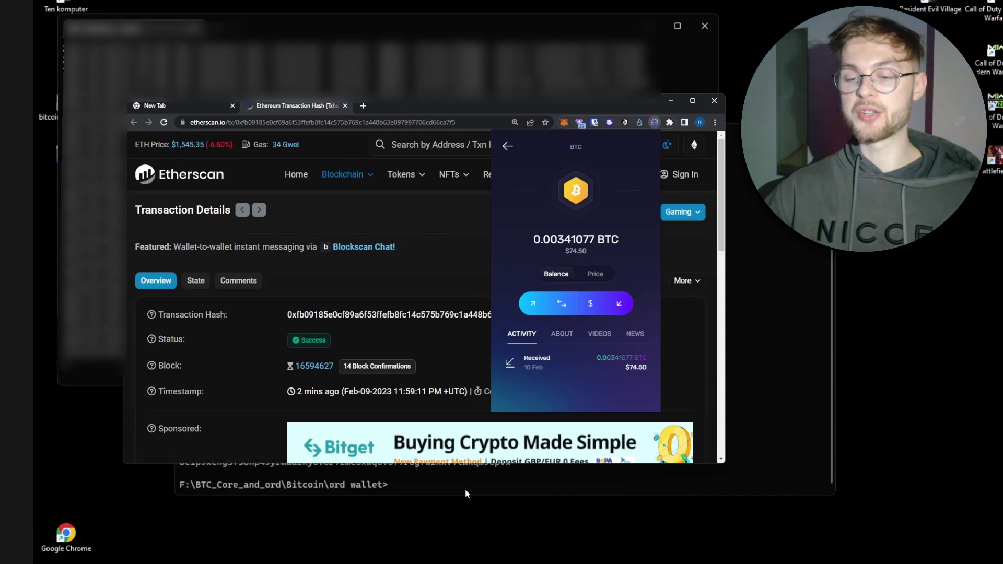
- Copy the ord wallet's Bitcoin receiving address from the command prompt output and switch back to the Exodus wallet in Chrome
{"action": "left_click", "coordinate": [438, 485]}
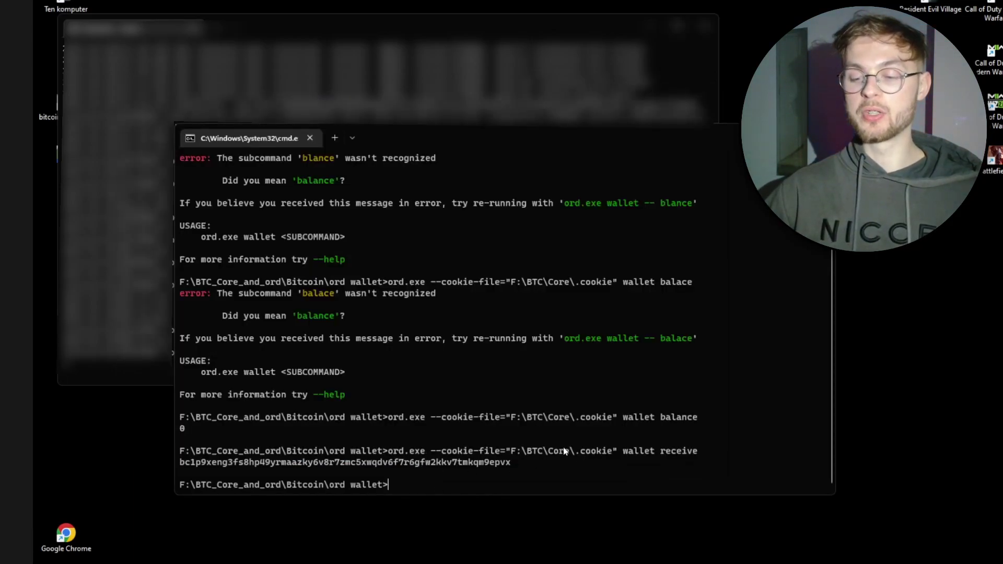
{"action": "double_click", "coordinate": [340, 463]}
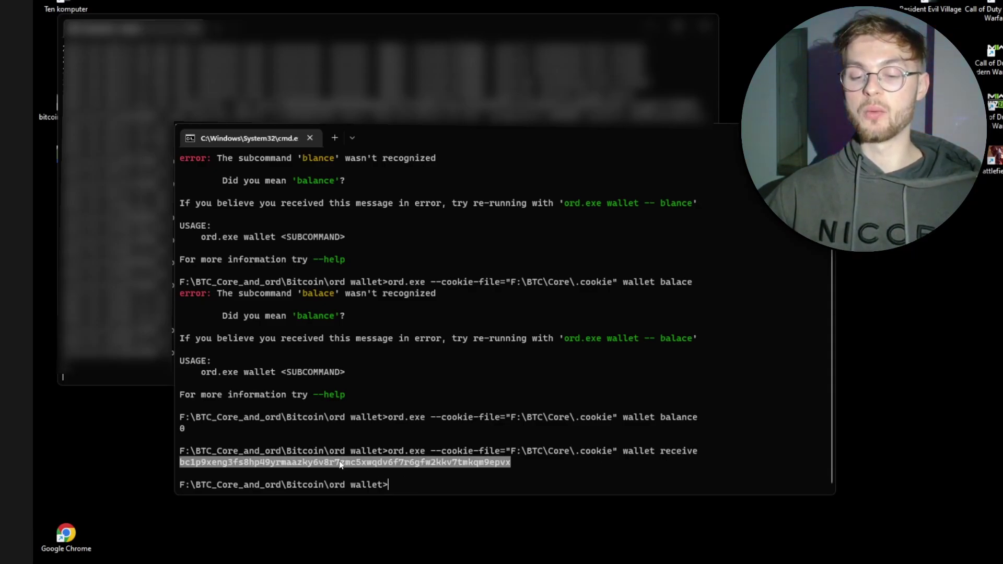
{"action": "key", "text": "ctrl+c"}
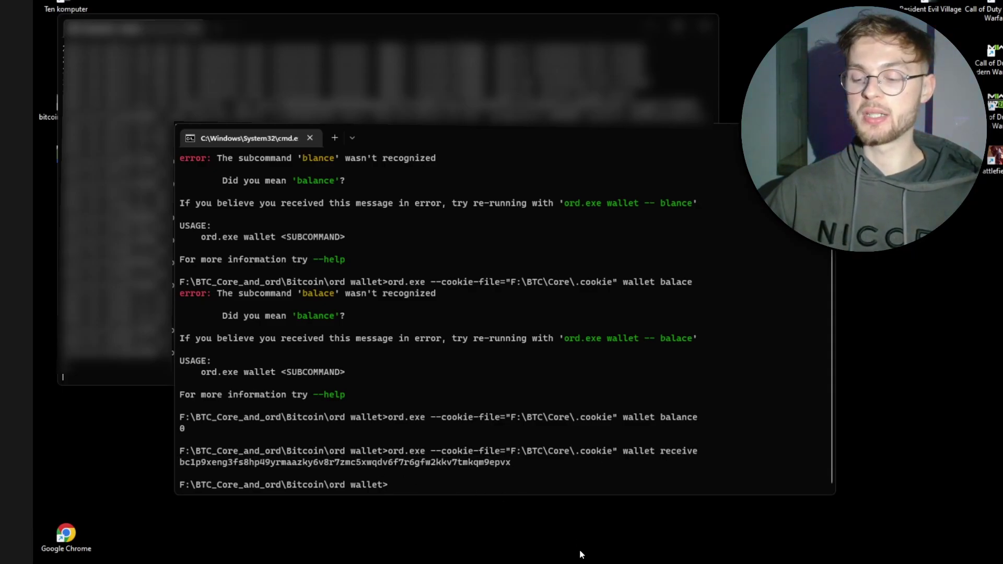
{"action": "key", "text": "alt+Tab"}
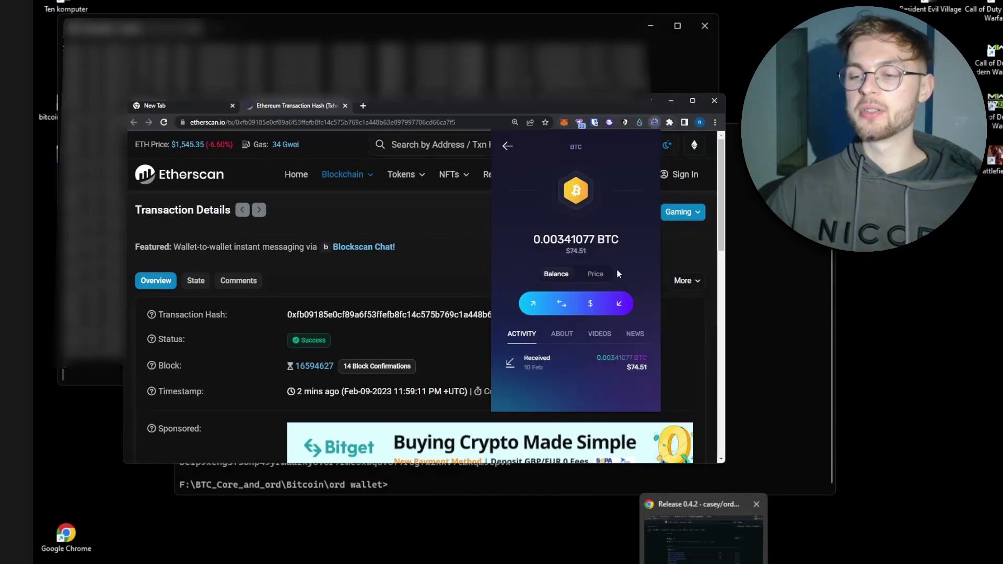
- Send 0.002 BTC from the Exodus wallet to the copied ord wallet address
{"action": "left_click", "coordinate": [531, 305]}
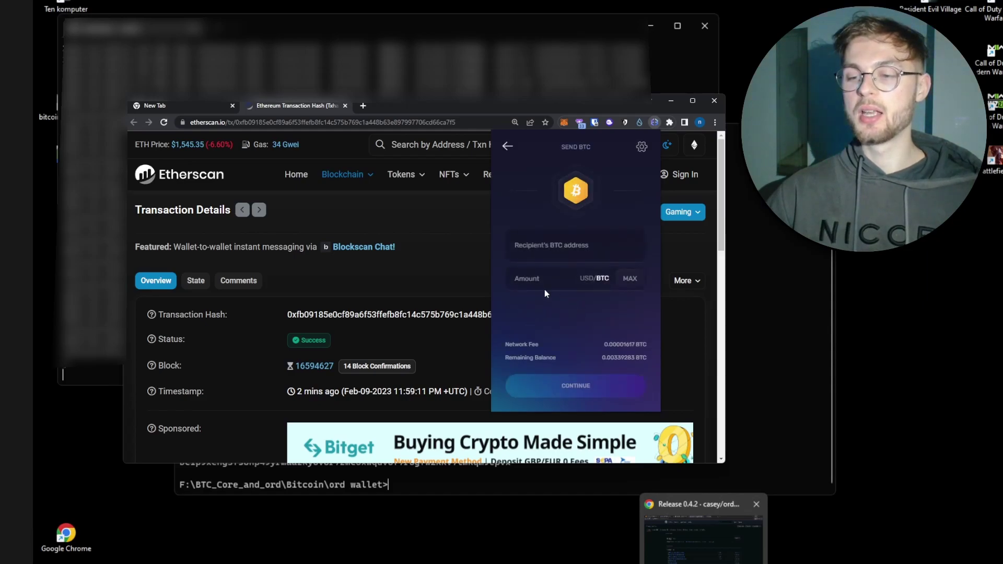
{"action": "key", "text": "ctrl+v"}
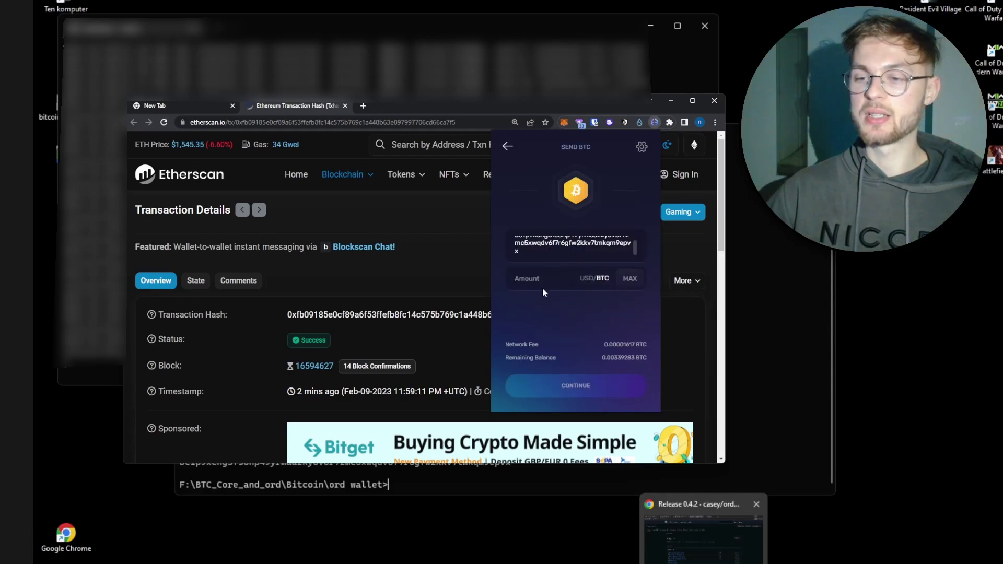
{"action": "left_click", "coordinate": [538, 274]}
{"action": "type", "text": "0.002"}
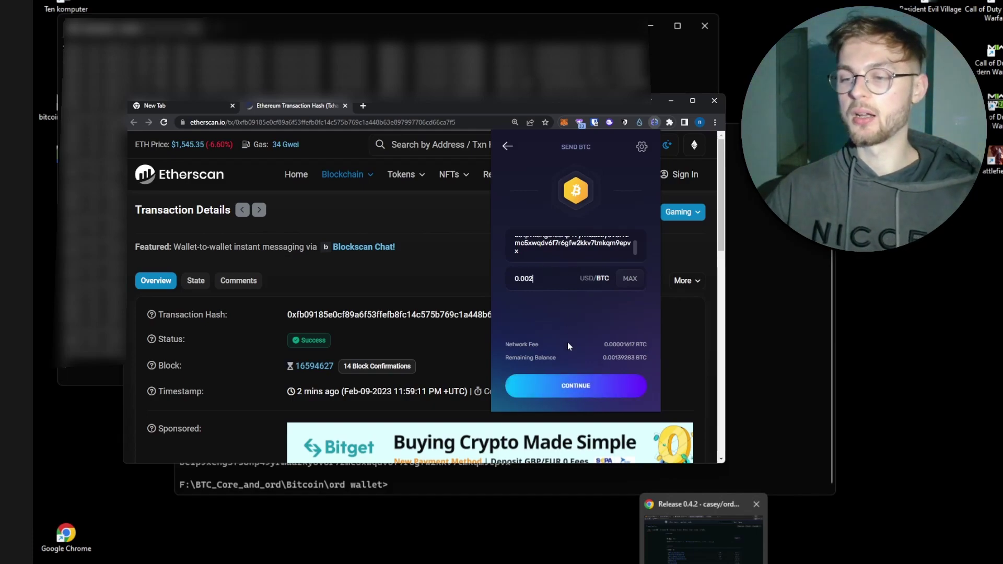
{"action": "left_click", "coordinate": [573, 398]}
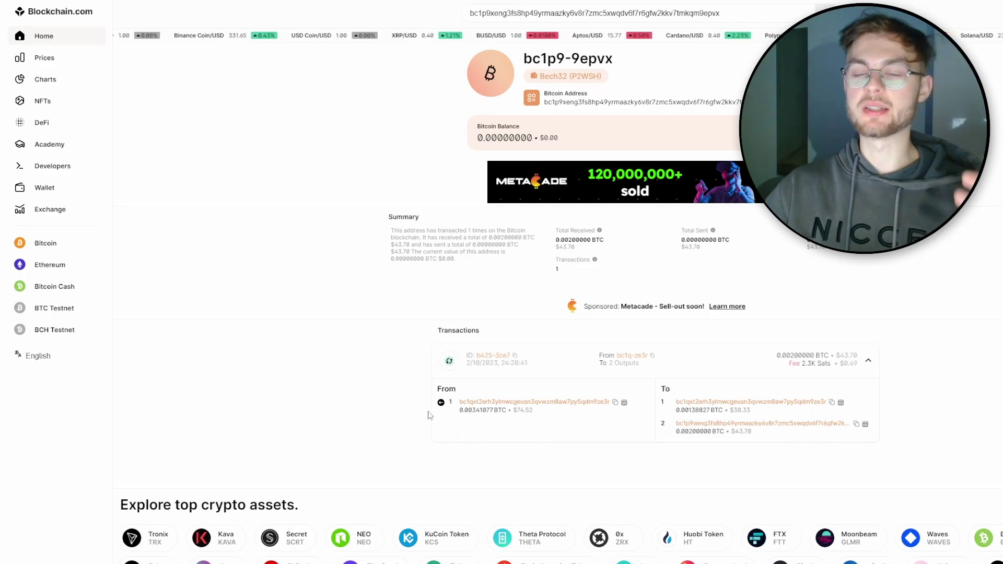
- Refresh the receiving address's page on Blockchain.com, and rerun the ord.exe wallet balance command in the command prompt
{"action": "key", "text": "F5"}
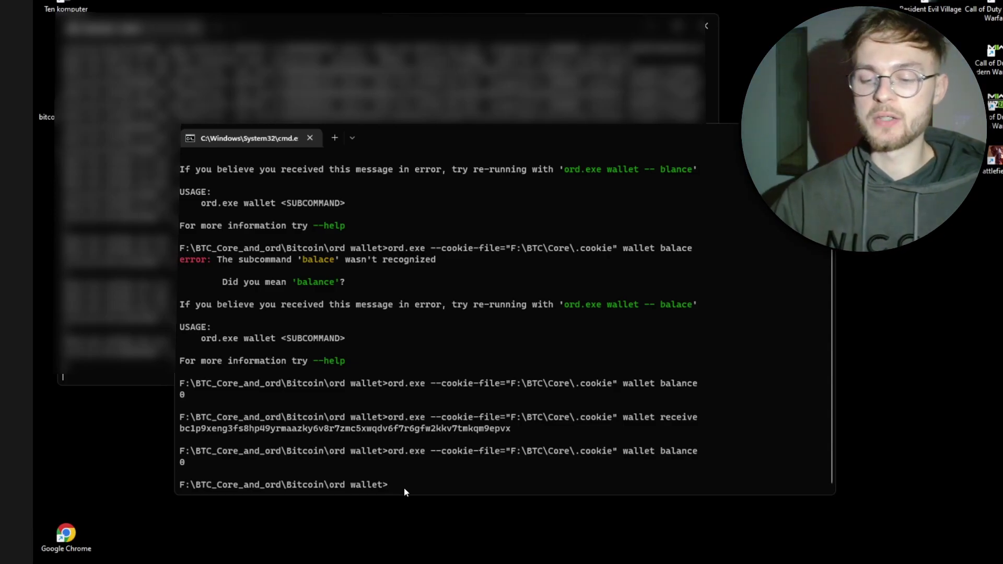
{"action": "key", "text": "Up"}
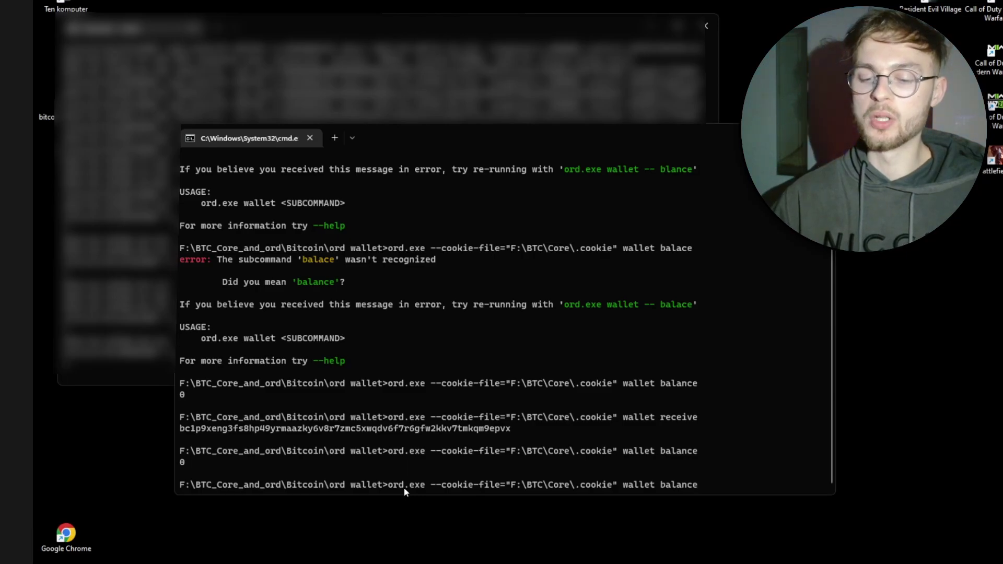
{"action": "key", "text": "Return"}
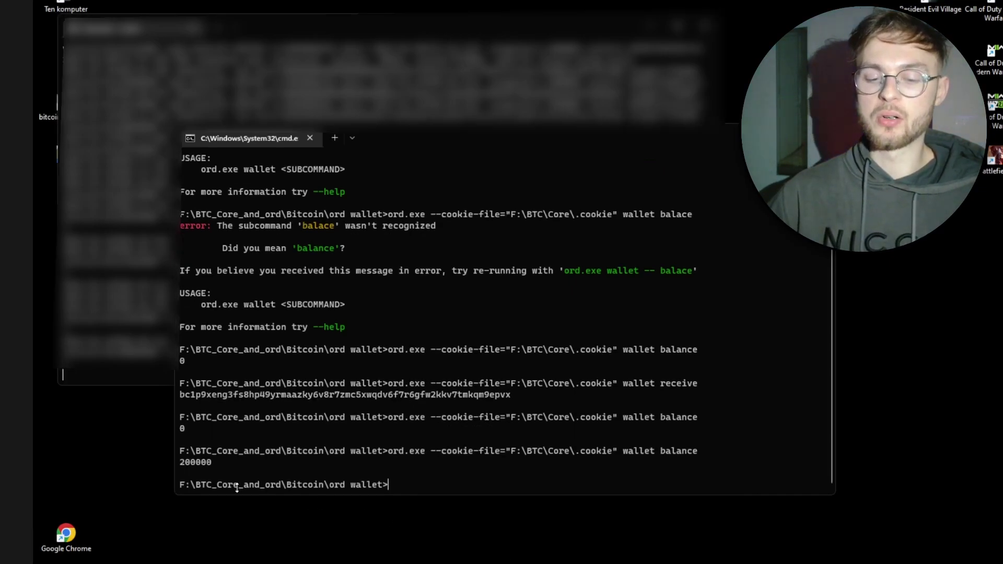
- Copy the 200000 wallet balance and paste it as the amount in the SATS to BTC converter in the browser
{"action": "double_click", "coordinate": [204, 465]}
{"action": "key", "text": "ctrl+c"}
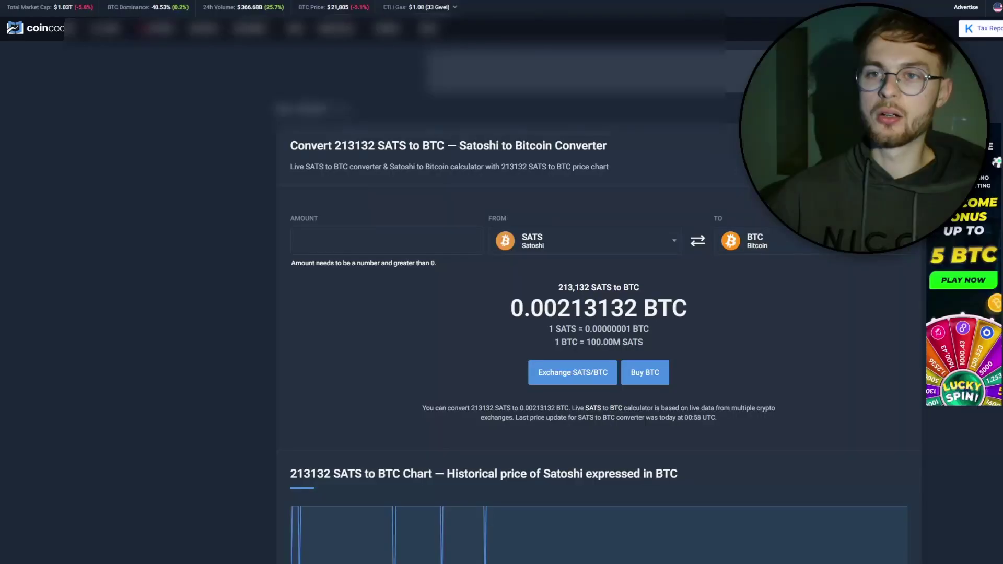
{"action": "left_click", "coordinate": [387, 241]}
{"action": "key", "text": "ctrl+v"}
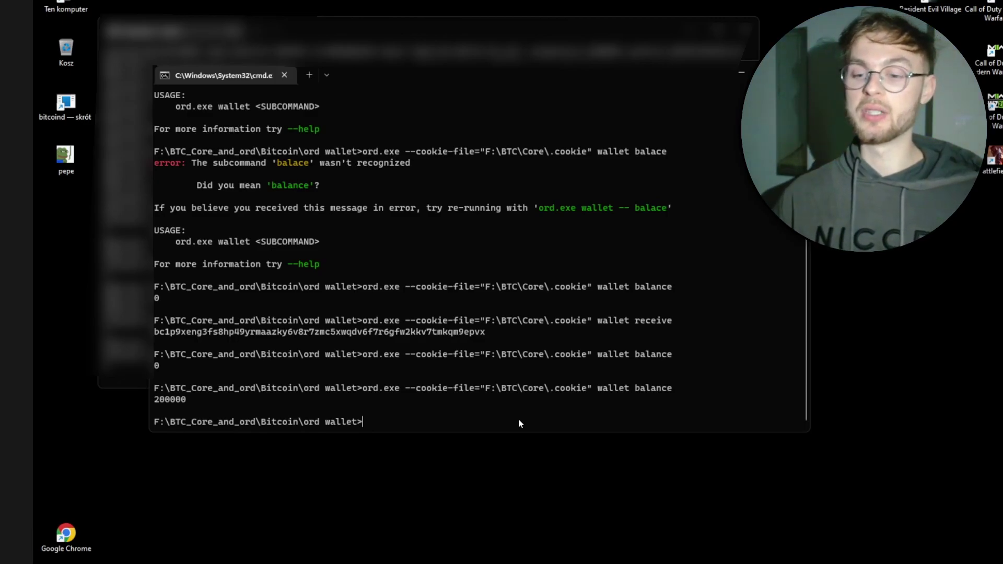
- Change the recalled ord.exe command to wallet inscribe without running it, and preview the pepe image from the desktop
{"action": "key", "text": "Up"}
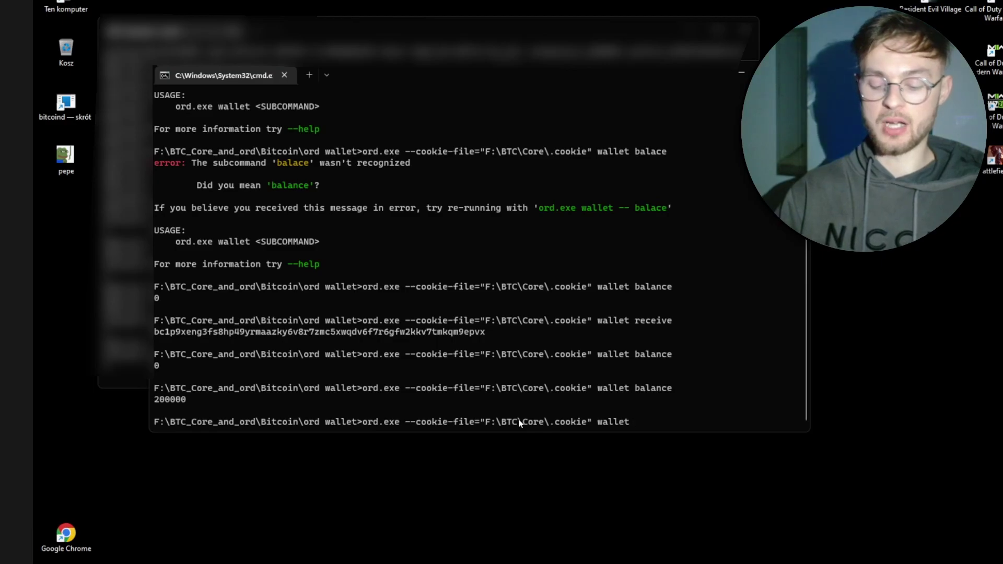
{"action": "type", "text": "inscribe"}
{"action": "double_click", "coordinate": [66, 157]}
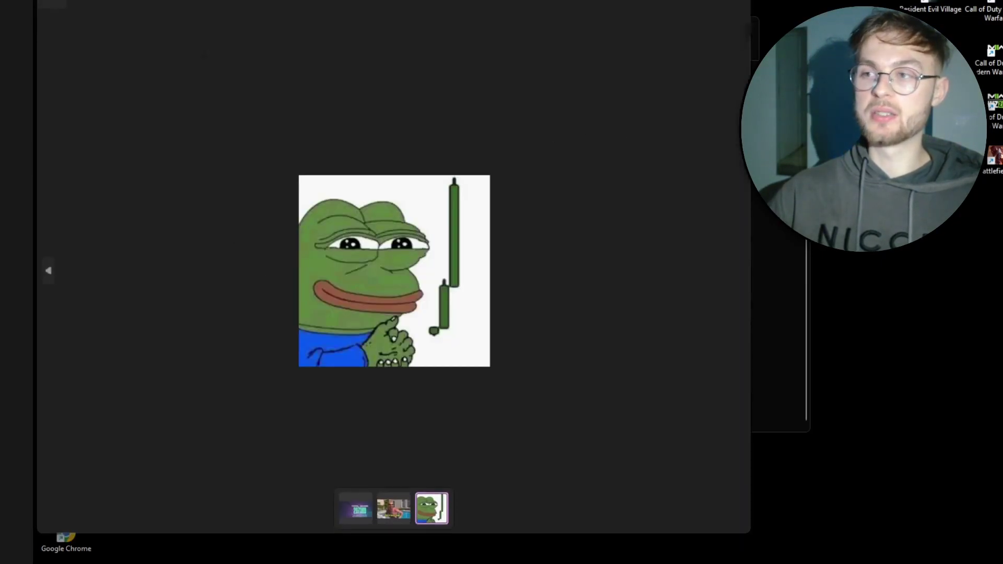
{"action": "left_click", "coordinate": [739, 2]}
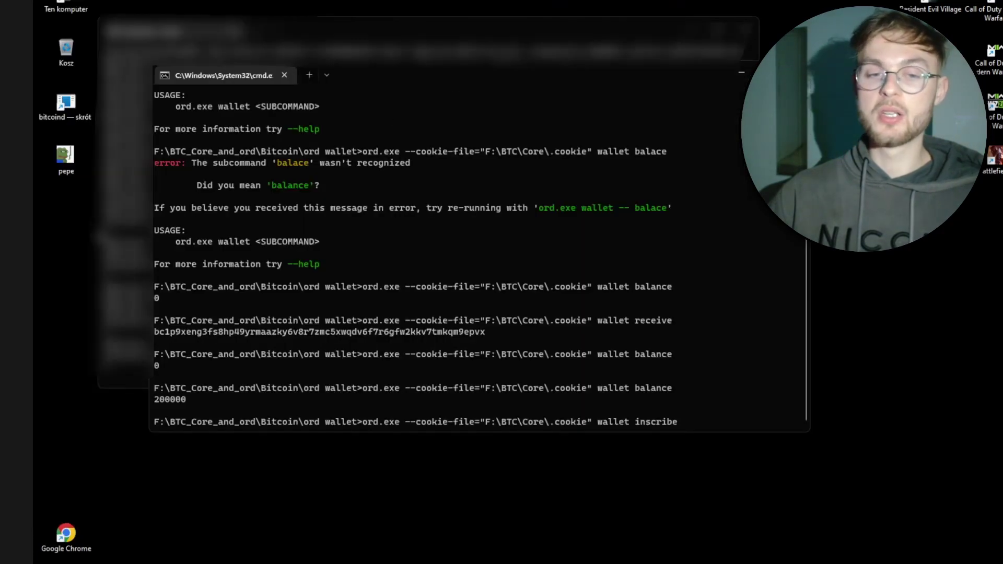
- Copy the path of pepe.png on the desktop, append it to the wallet inscribe command and run the command
{"action": "right_click", "coordinate": [74, 156]}
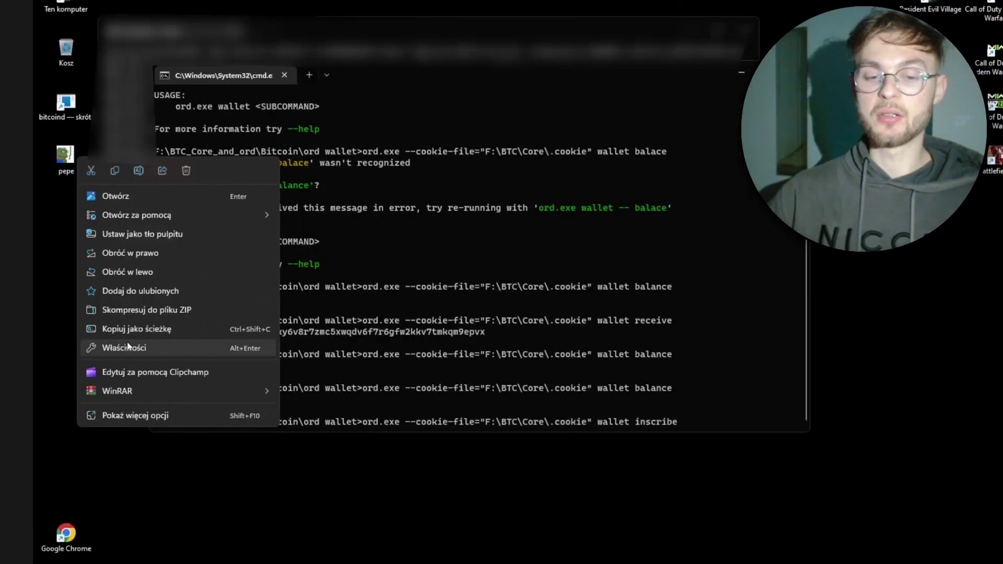
{"action": "left_click", "coordinate": [120, 332]}
{"action": "left_click_drag", "start_coordinate": [688, 418], "coordinate": [689, 418]}
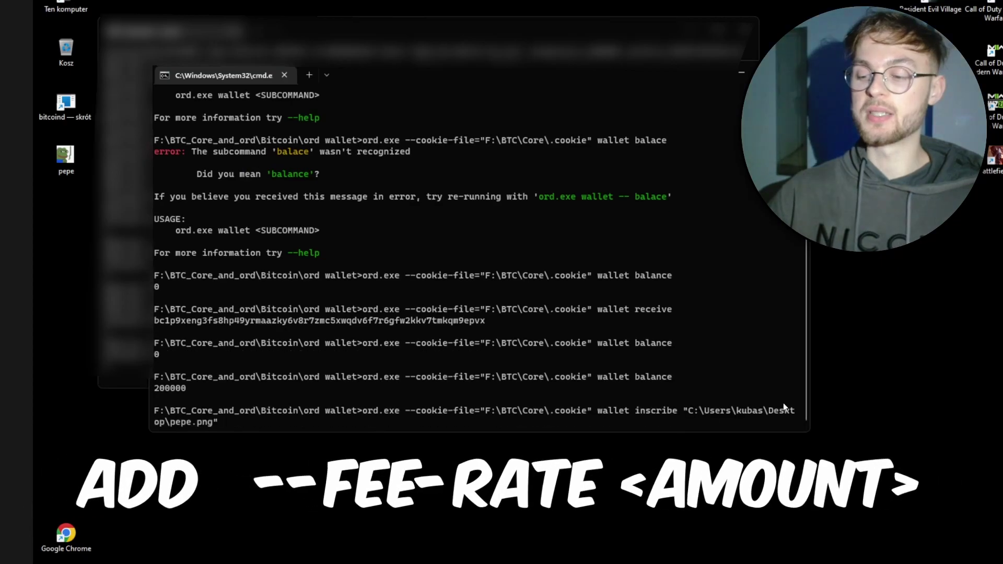
{"action": "key", "text": "Return"}
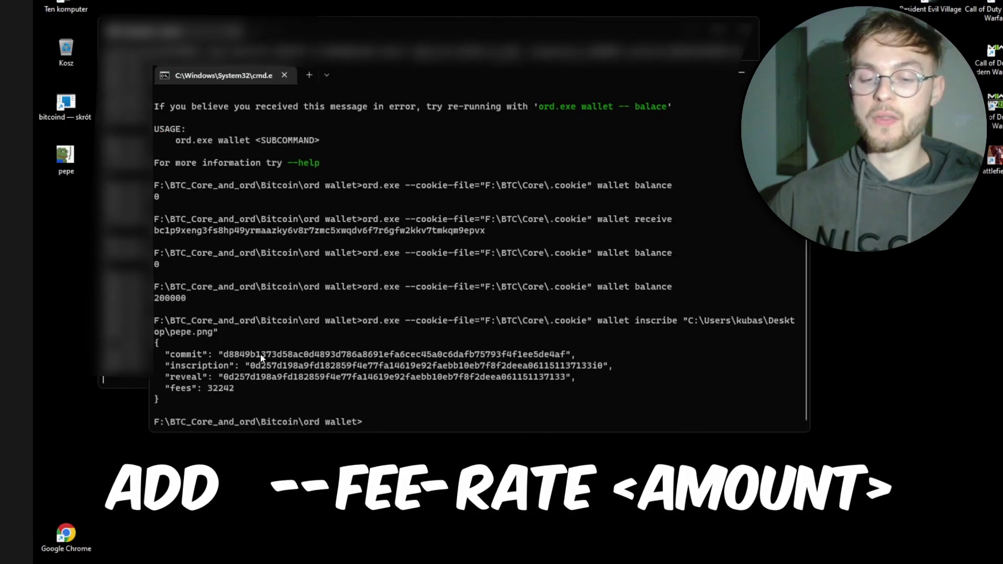
- Copy the commit transaction ID from the wallet inscribe output and look up that transaction on mempool.space
{"action": "double_click", "coordinate": [261, 354]}
{"action": "key", "text": "ctrl+c"}
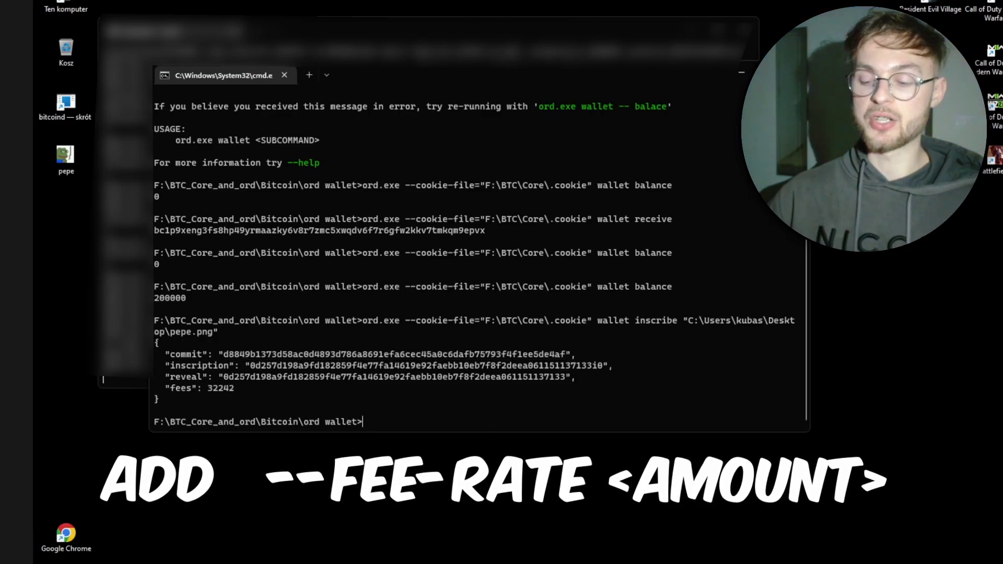
{"action": "mouse_move", "coordinate": [575, 563]}
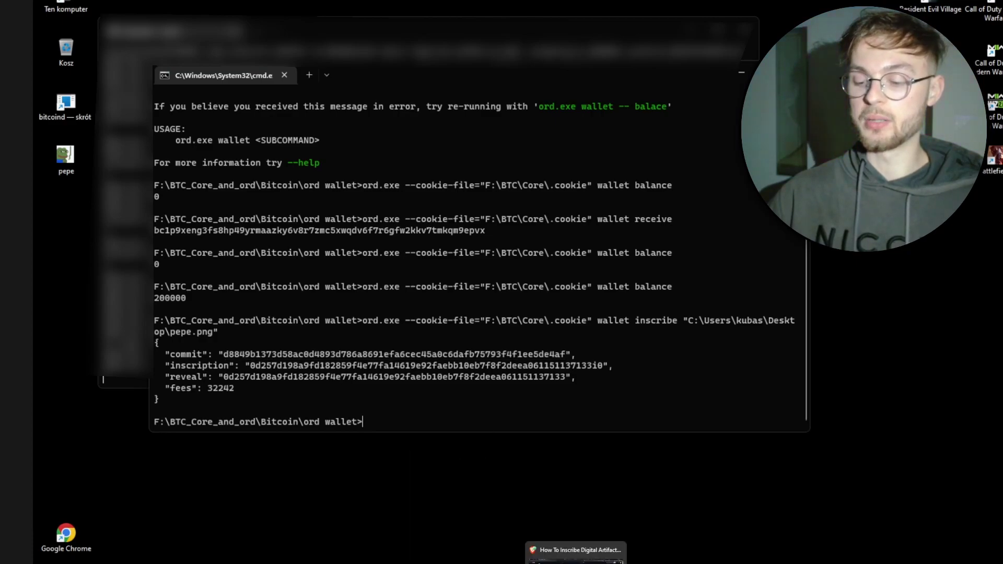
{"action": "left_click", "coordinate": [720, 562]}
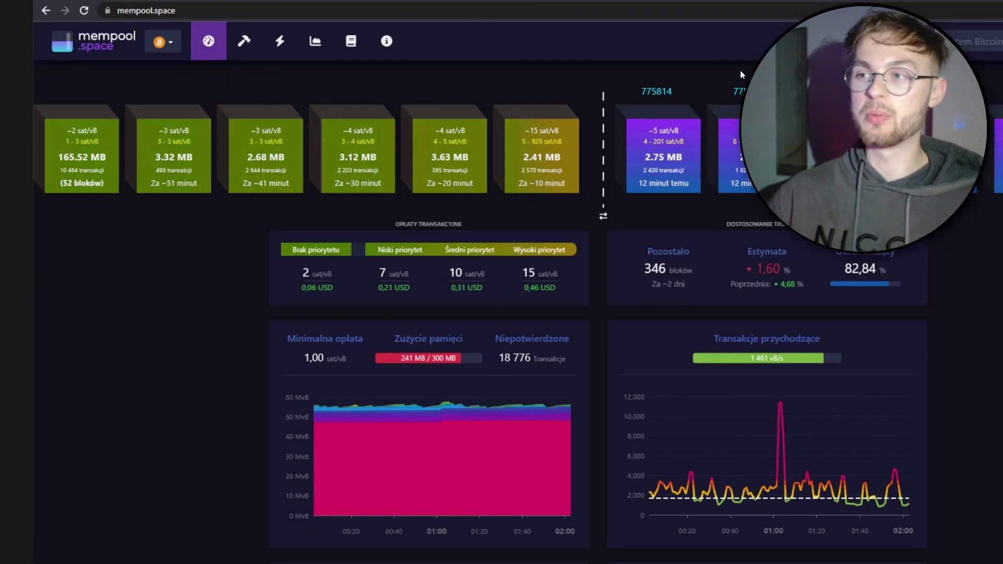
{"action": "key", "text": "Return"}
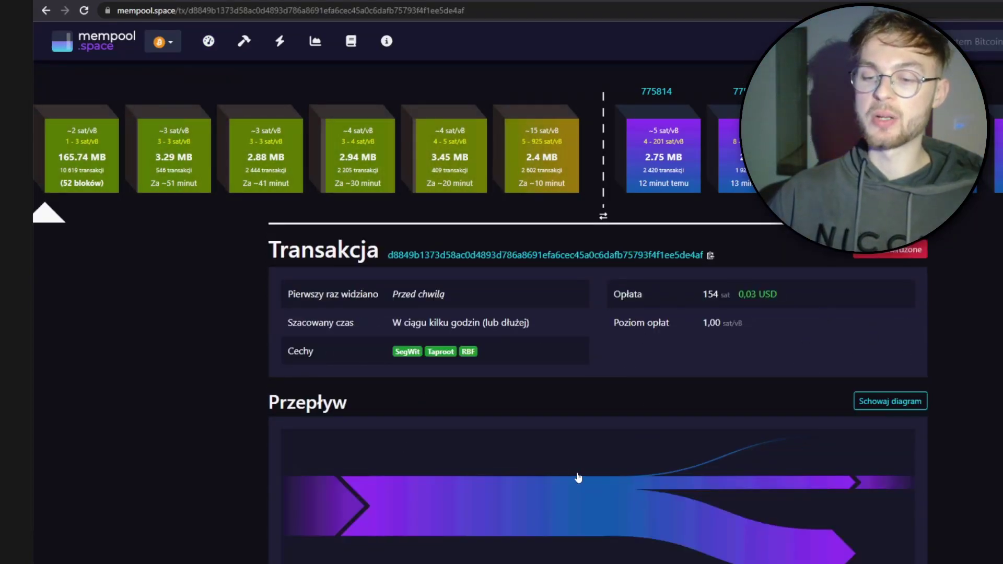
{"action": "scroll", "coordinate": [400, 389], "scroll_direction": "down", "scroll_amount": 3}
{"action": "scroll", "coordinate": [272, 339], "scroll_direction": "up", "scroll_amount": 3}
{"action": "scroll", "coordinate": [272, 339], "scroll_direction": "down", "scroll_amount": 5}
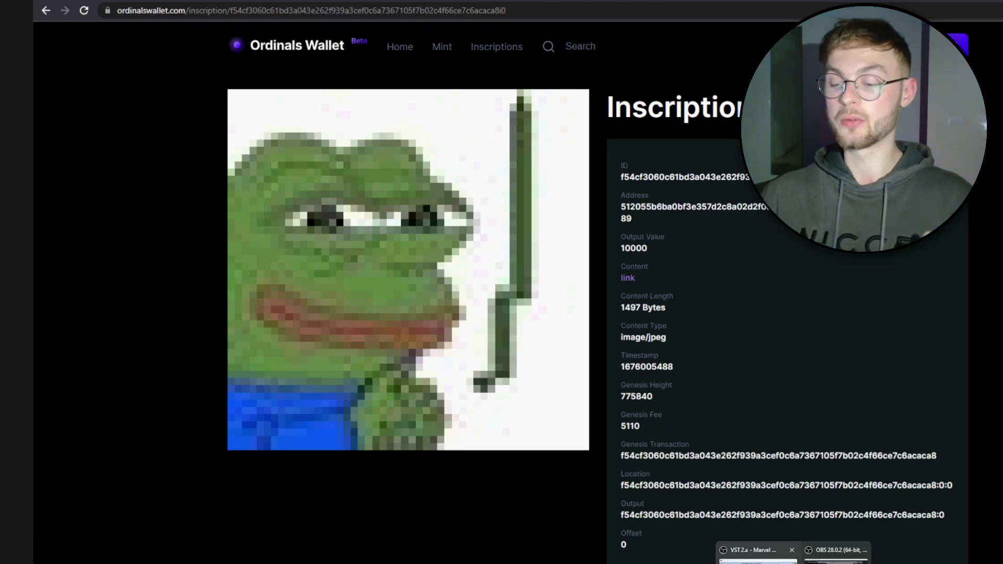
- Switch from the Ordinals Wallet inscription page to the commit transaction's page on mempool.space and check its confirmation and fee rate
{"action": "mouse_move", "coordinate": [731, 563]}
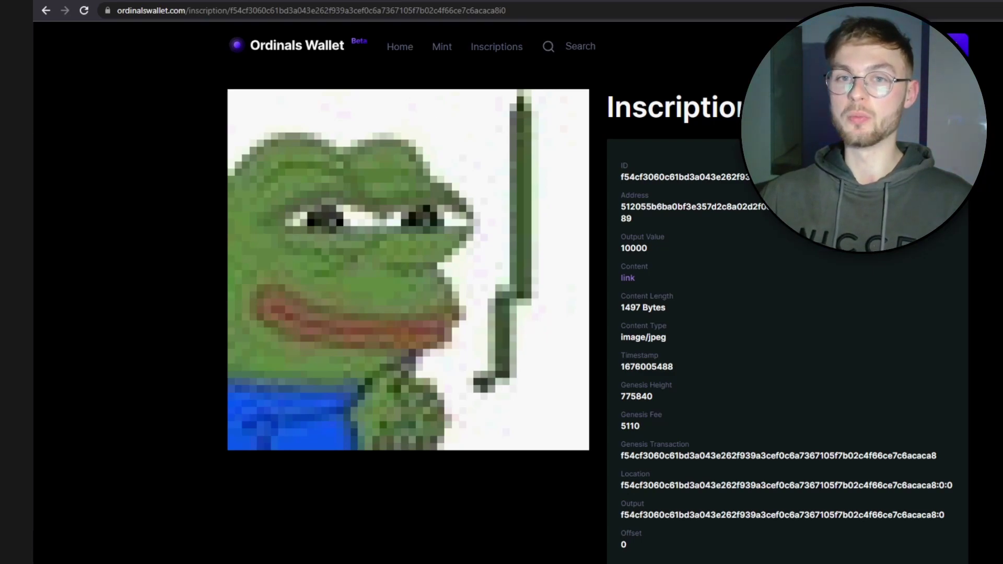
{"action": "key", "text": "ctrl+Tab"}
{"action": "scroll", "coordinate": [502, 282], "scroll_direction": "up", "scroll_amount": 2}
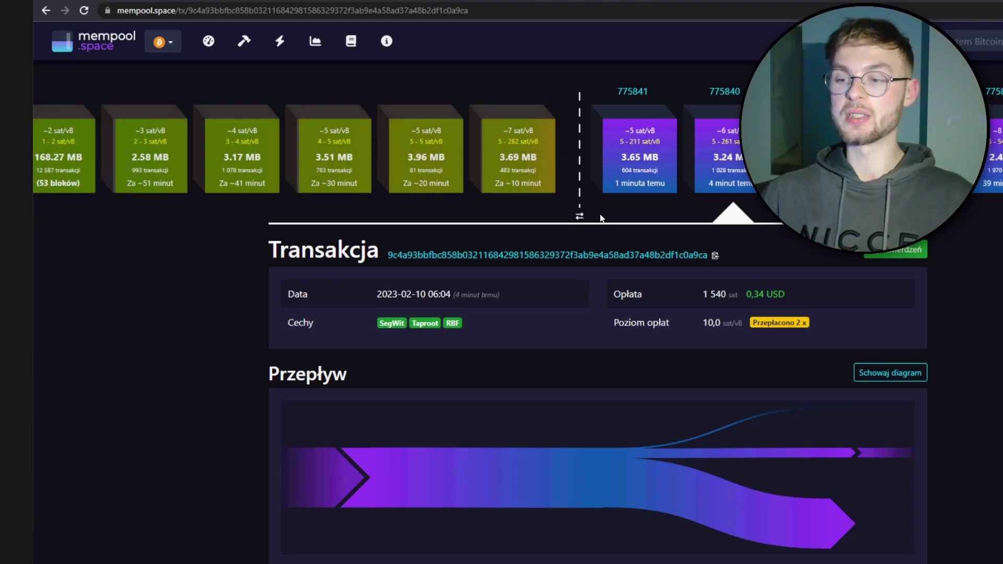
- Bring the command prompt forward and recall the wallet inscribe command for pepe.jpg with --fee-rate 10, without running it
{"action": "left_click", "coordinate": [815, 525]}
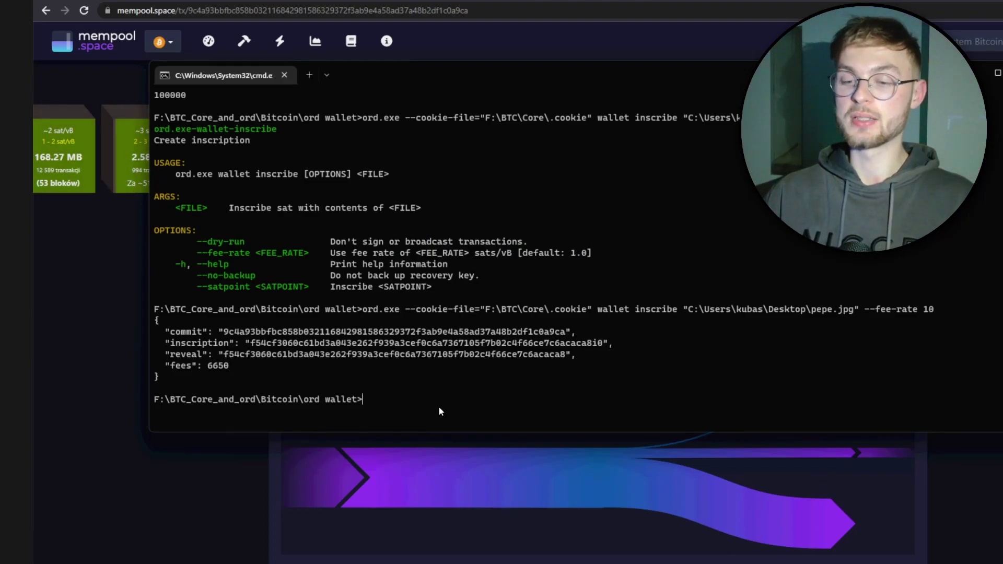
{"action": "key", "text": "Up"}
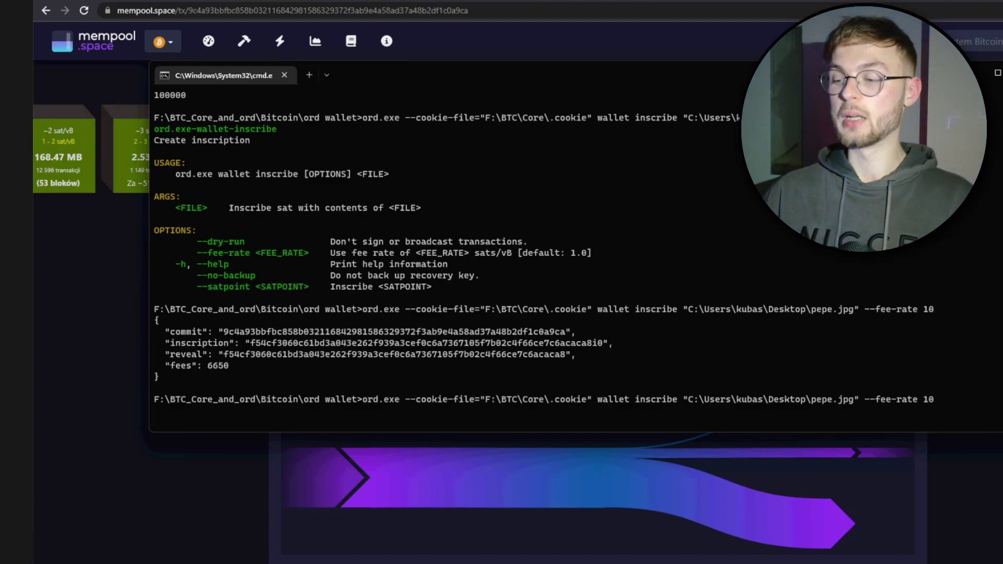
{"action": "left_click", "coordinate": [865, 399]}
{"action": "key", "text": "Right"}
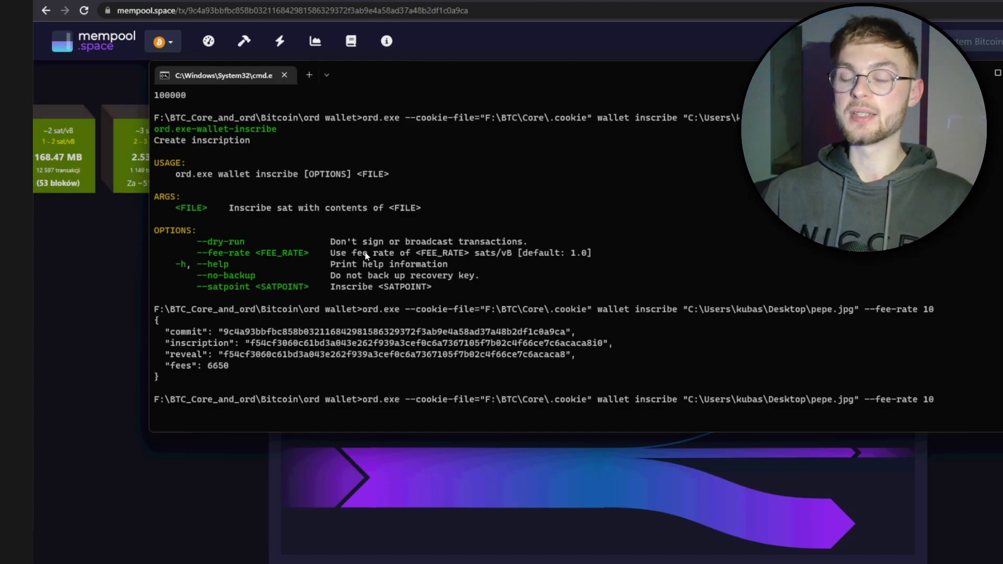
- Revisit the mempool.space transaction, then open the desktop pepe image's file properties and check its size
{"action": "left_click", "coordinate": [89, 349]}
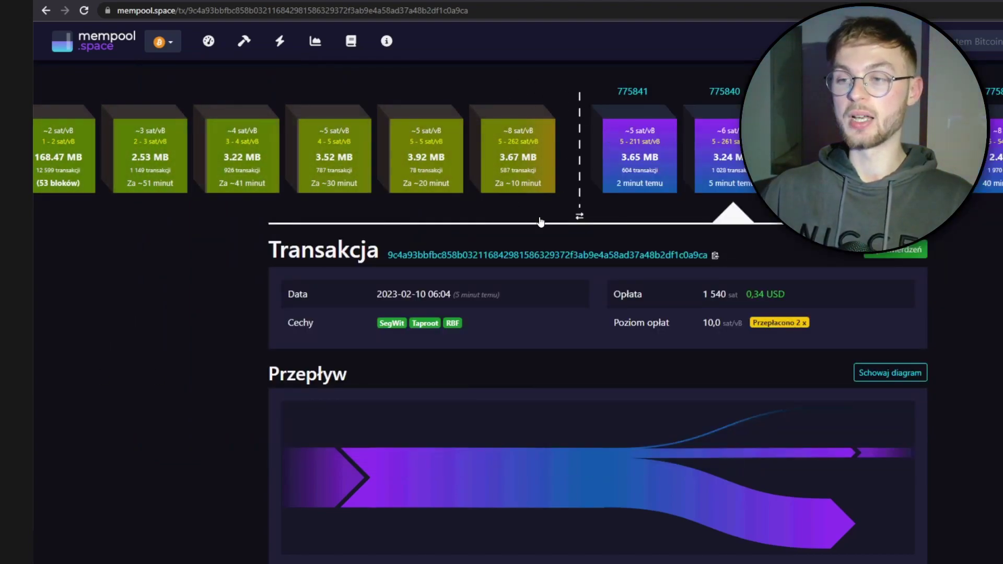
{"action": "left_click", "coordinate": [923, 9]}
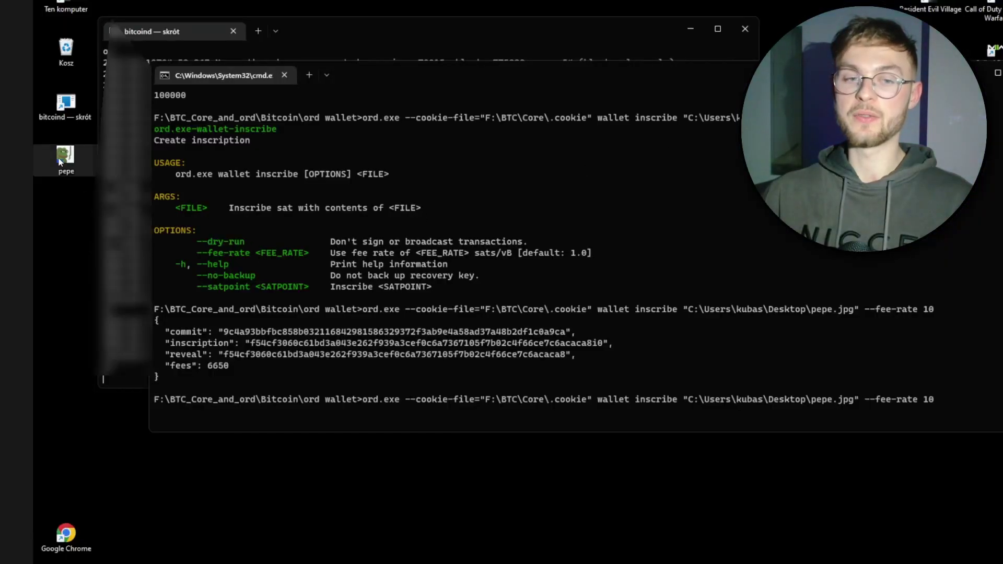
{"action": "right_click", "coordinate": [65, 154]}
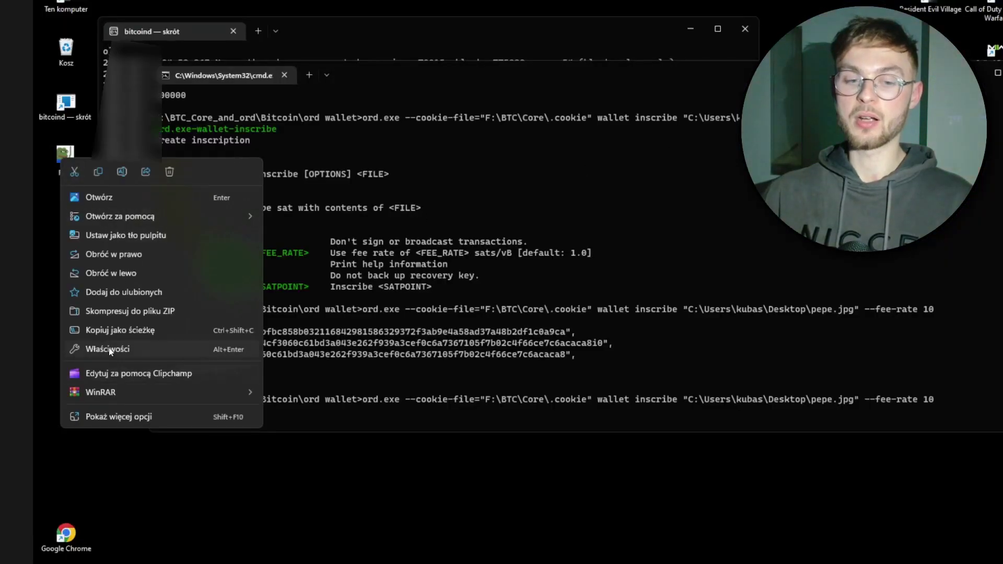
{"action": "left_click", "coordinate": [110, 350]}
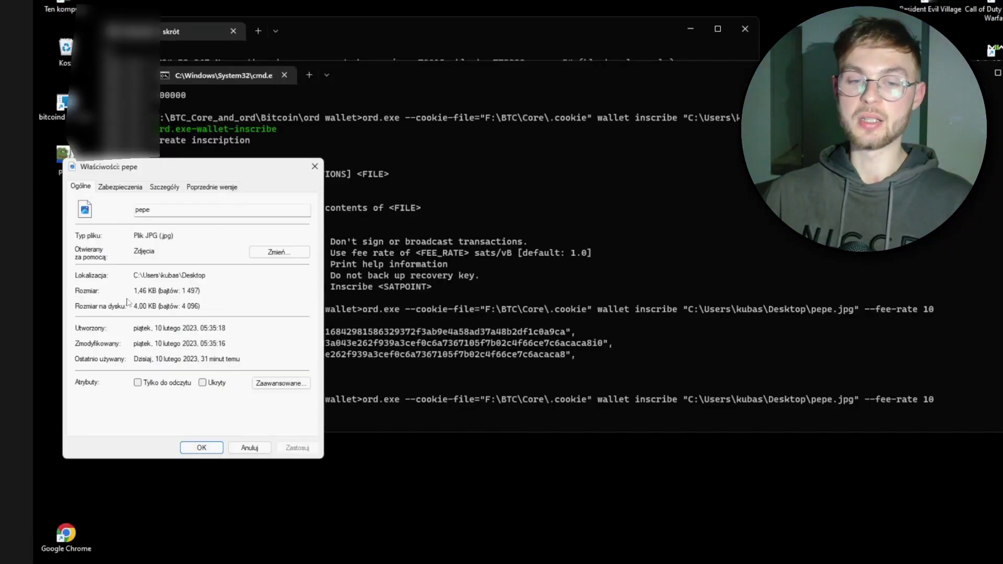
{"action": "double_click", "coordinate": [141, 291]}
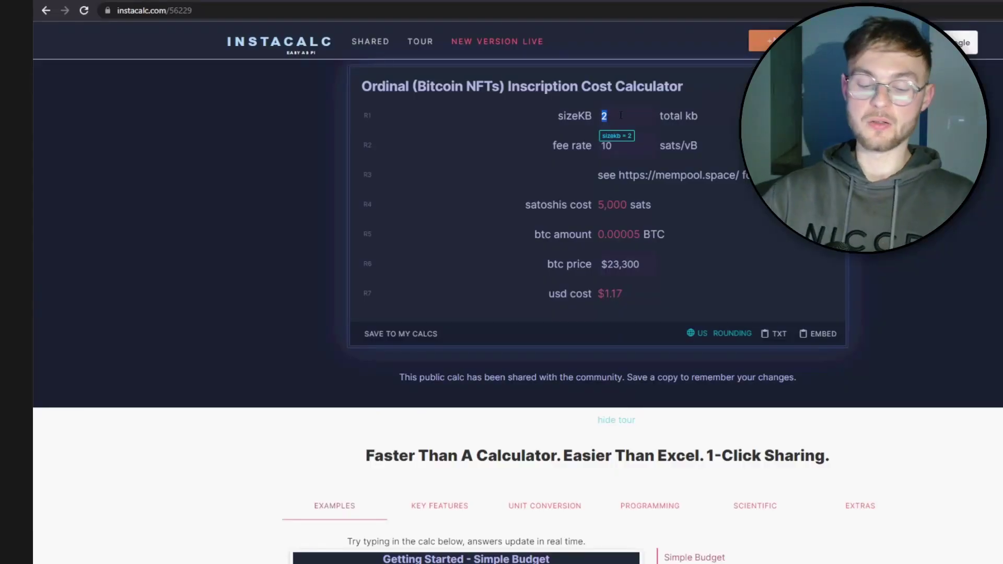
- Set sizeKB to 5 in the Ordinal Inscription Cost Calculator on Instacalc and move to the fee rate
{"action": "key", "text": "BackSpace"}
{"action": "type", "text": "5"}
{"action": "left_click", "coordinate": [626, 151]}
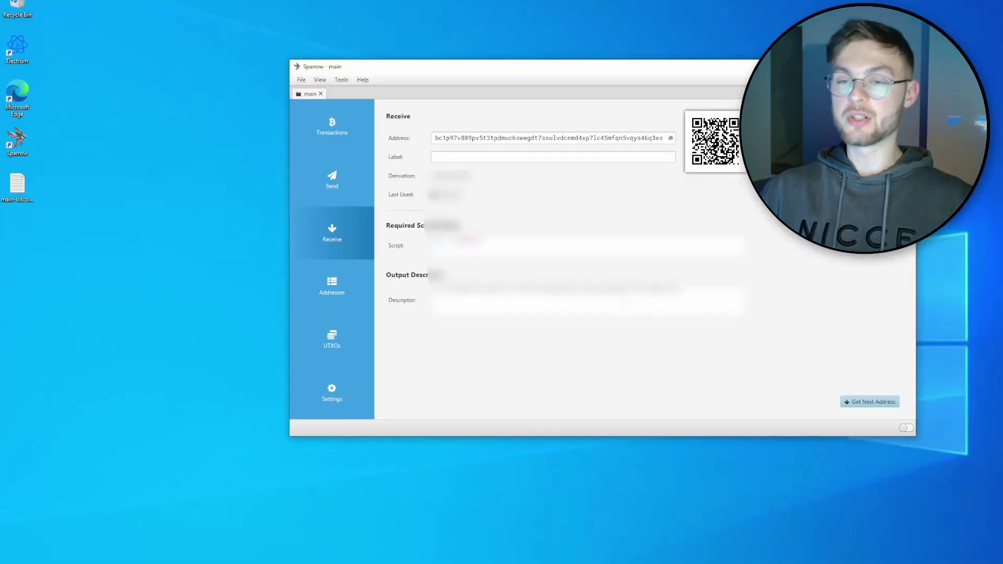
- Label the current receive address in Sparrow as pepe and get the next address
{"action": "left_click", "coordinate": [480, 154]}
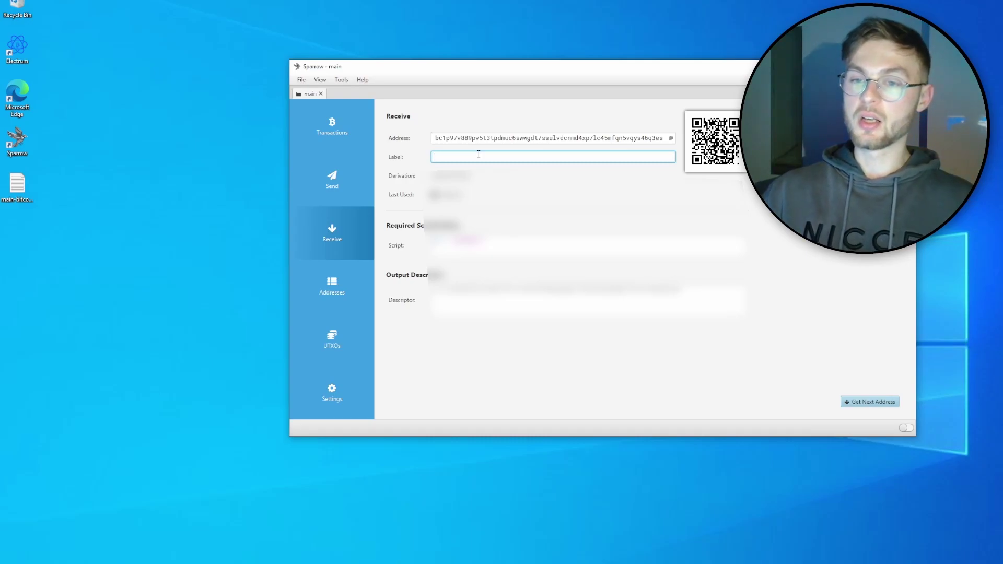
{"action": "type", "text": "pepe"}
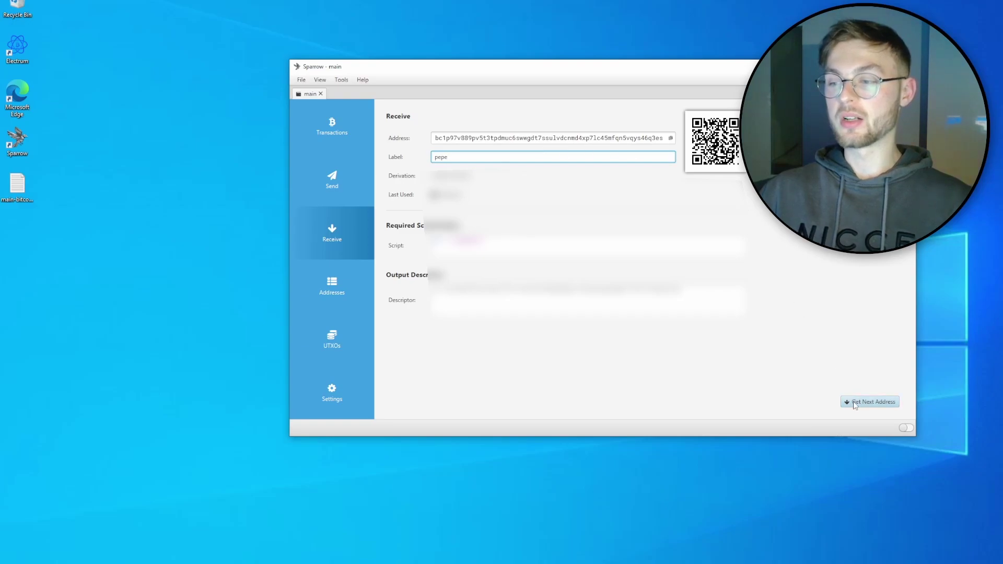
{"action": "left_click", "coordinate": [870, 401]}
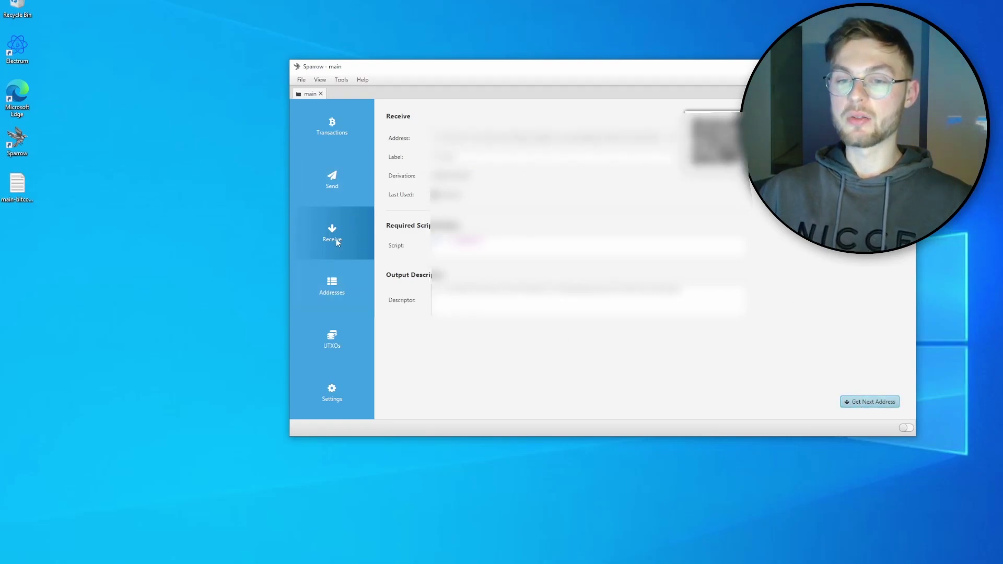
- Open the pepe-labelled receive address from Sparrow's address list and copy it
{"action": "left_click", "coordinate": [349, 279]}
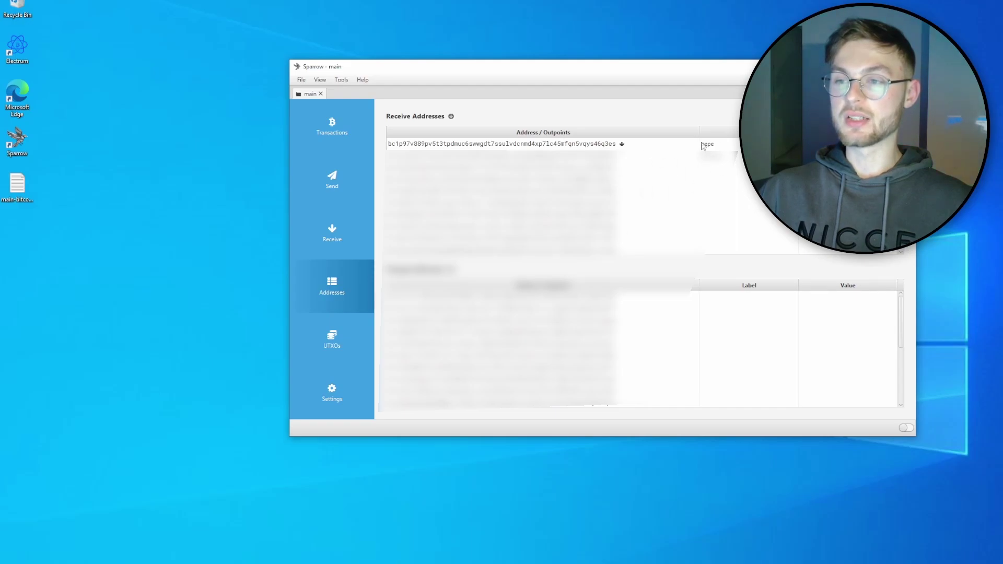
{"action": "left_click", "coordinate": [493, 145]}
{"action": "double_click", "coordinate": [497, 145]}
{"action": "left_click", "coordinate": [671, 137]}
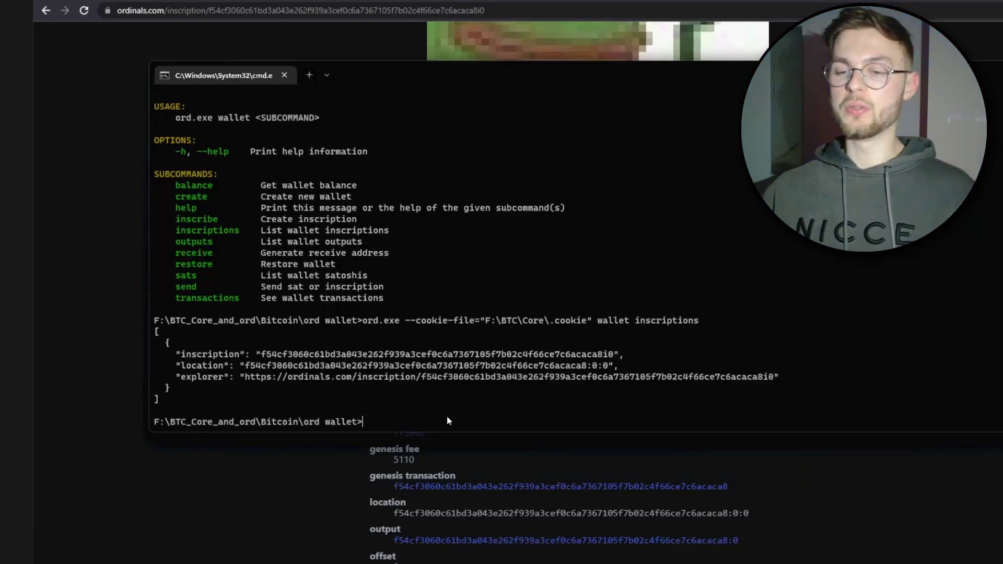
- Change the recalled ord.exe command from wallet inscriptions to wallet send --help and run it in the command prompt
{"action": "key", "text": "Up"}
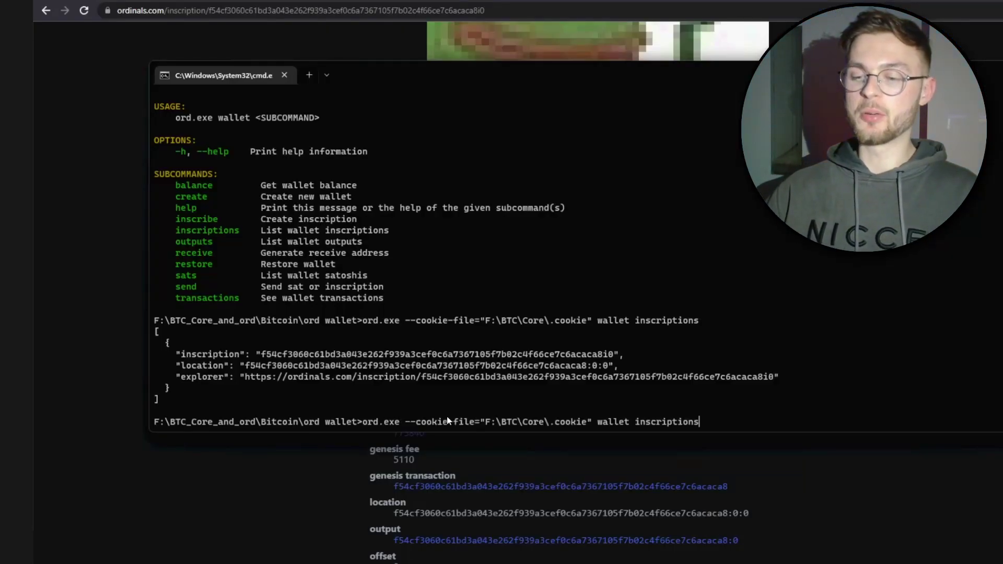
{"action": "key", "text": "BackSpace"}
{"action": "key", "text": "BackSpace"}
{"action": "key", "text": "BackSpace"}
{"action": "key", "text": "BackSpace"}
{"action": "key", "text": "BackSpace"}
{"action": "key", "text": "BackSpace"}
{"action": "key", "text": "BackSpace"}
{"action": "key", "text": "BackSpace"}
{"action": "key", "text": "BackSpace"}
{"action": "key", "text": "BackSpace"}
{"action": "key", "text": "BackSpace"}
{"action": "type", "text": "send "}
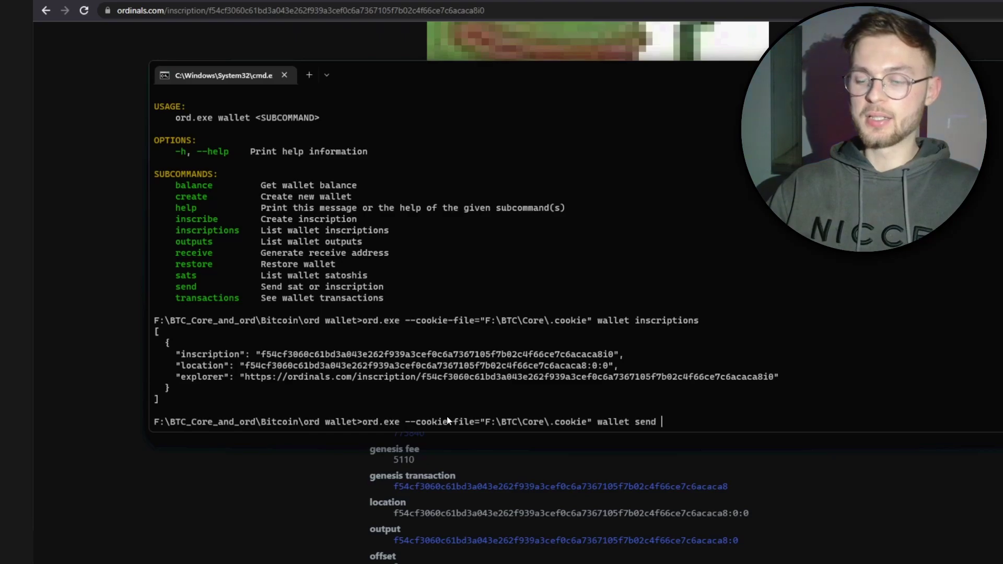
{"action": "type", "text": "--help"}
{"action": "key", "text": "Return"}
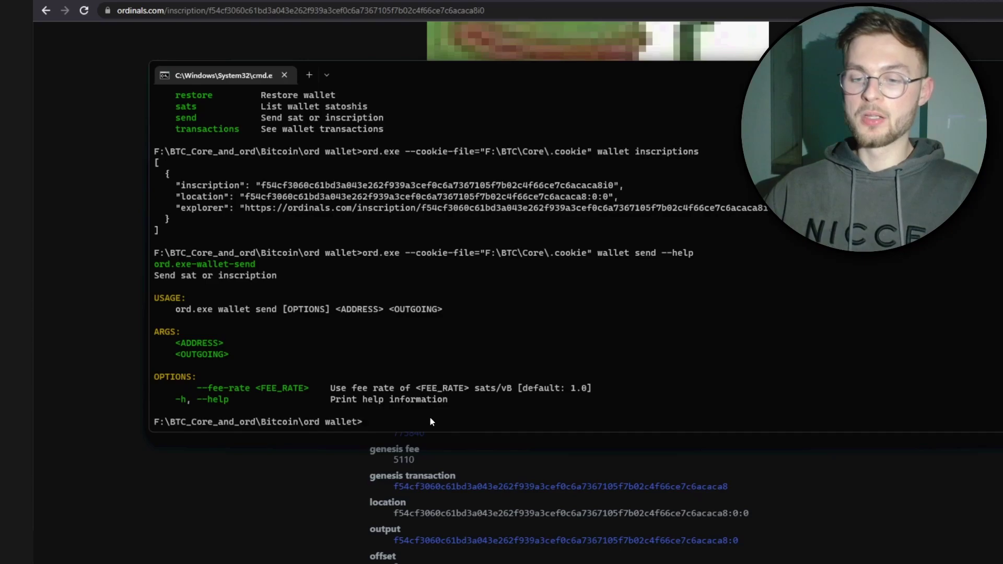
- Recall the wallet send command, remove --help and paste the copied Sparrow receive address as the destination without running it
{"action": "key", "text": "Up"}
{"action": "key", "text": "BackSpace"}
{"action": "key", "text": "BackSpace"}
{"action": "key", "text": "BackSpace"}
{"action": "key", "text": "BackSpace"}
{"action": "key", "text": "BackSpace"}
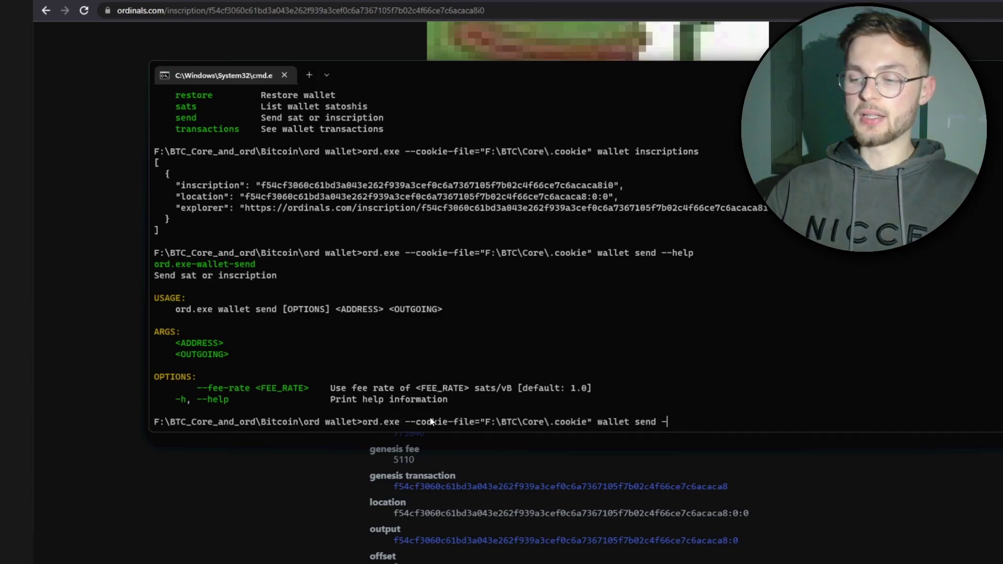
{"action": "key", "text": "BackSpace"}
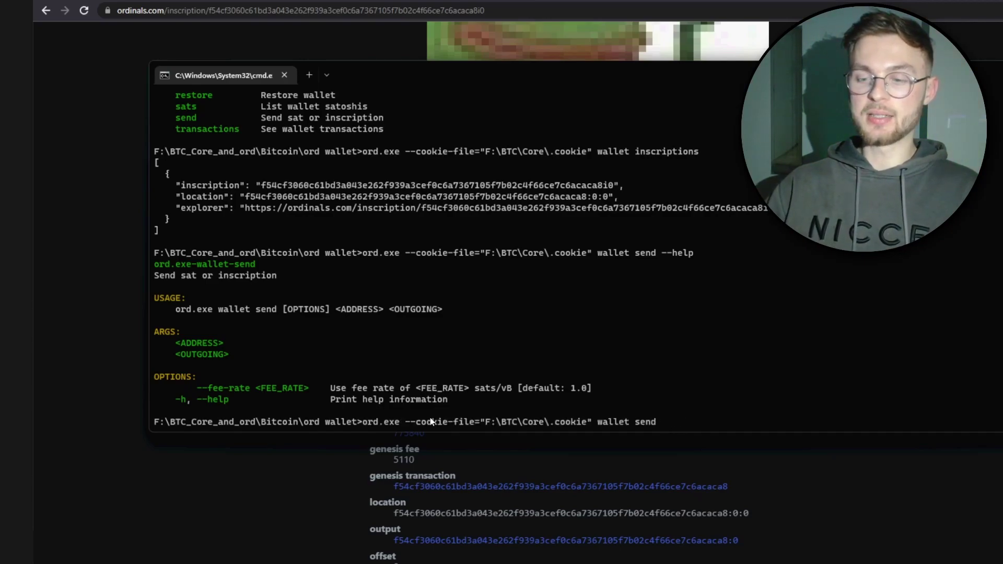
{"action": "key", "text": "ctrl+v"}
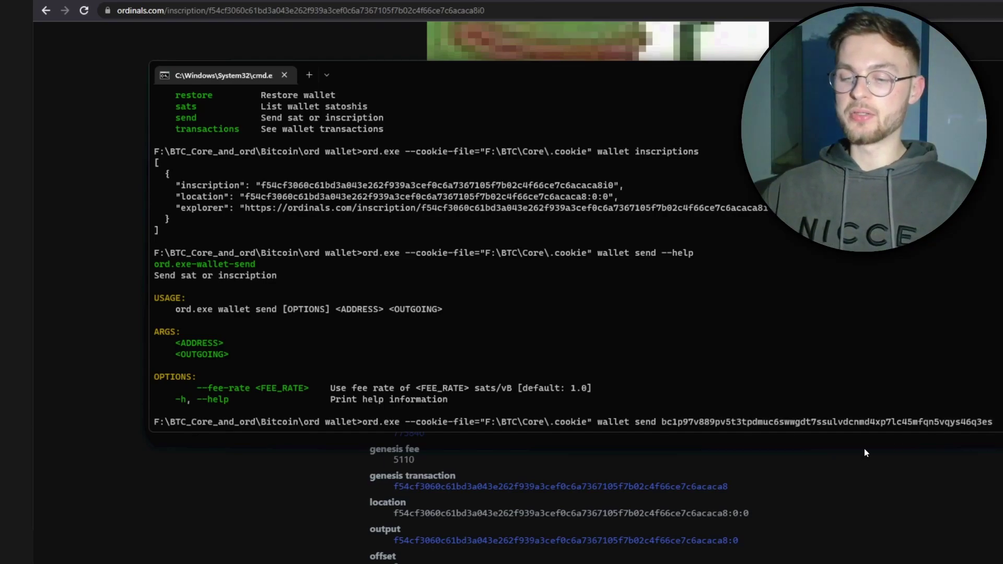
- Copy the inscription ID from the earlier wallet inscriptions output in the command prompt
{"action": "scroll", "coordinate": [418, 192], "scroll_direction": "up", "scroll_amount": 1}
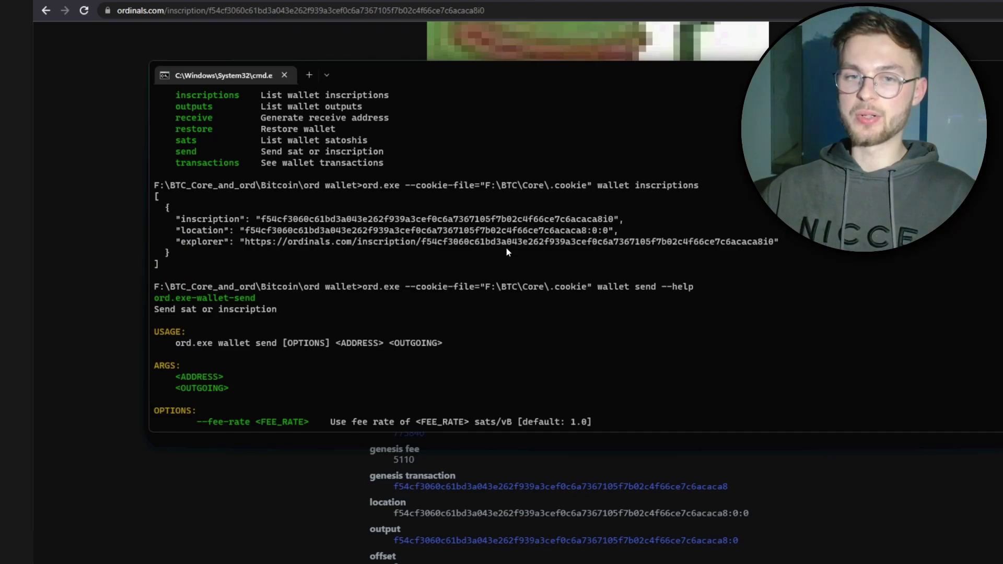
{"action": "scroll", "coordinate": [299, 216], "scroll_direction": "up", "scroll_amount": 2}
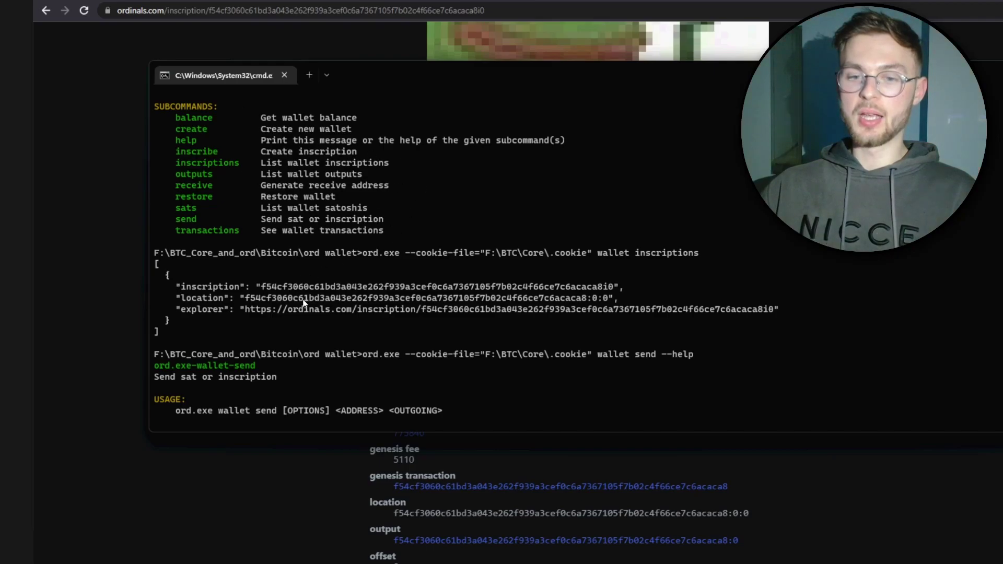
{"action": "double_click", "coordinate": [386, 286]}
{"action": "key", "text": "ctrl+c"}
- Review the pepe inscription's image, ID and address on its ordinals.com page
{"action": "left_click", "coordinate": [139, 220]}
{"action": "scroll", "coordinate": [139, 219], "scroll_direction": "up", "scroll_amount": 5}
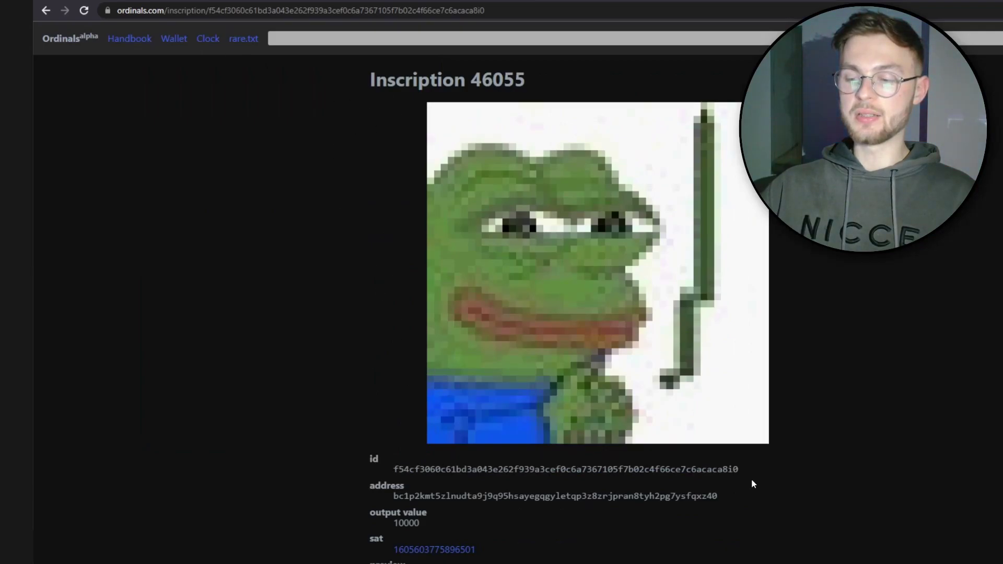
{"action": "scroll", "coordinate": [459, 398], "scroll_direction": "down", "scroll_amount": 2}
{"action": "key", "text": "ctrl+v"}
{"action": "scroll", "coordinate": [820, 531], "scroll_direction": "down", "scroll_amount": 1}
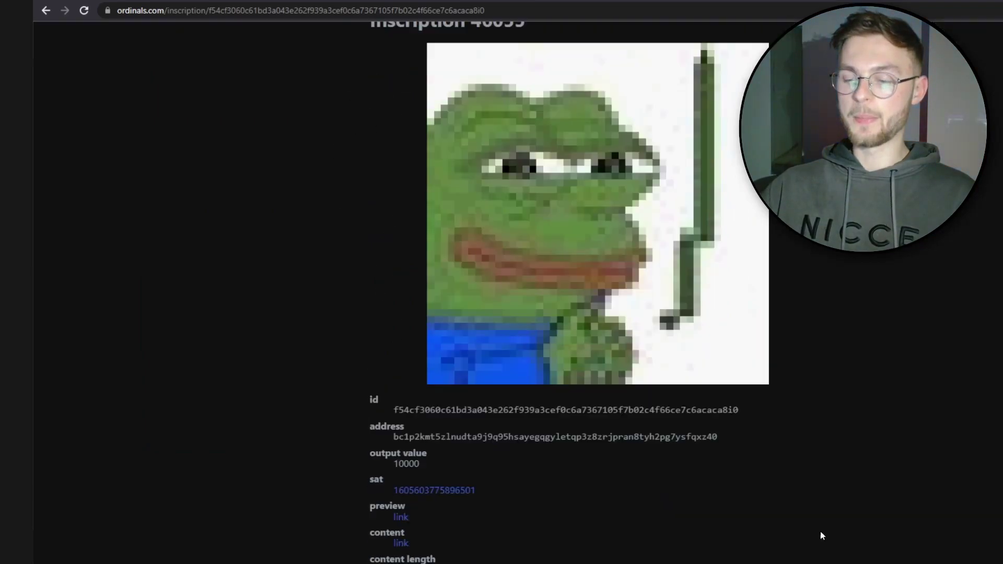
{"action": "mouse_move", "coordinate": [717, 561]}
- Complete the ord wallet send command with the copied inscription ID and a --fee-rate of 10, and run it
{"action": "left_click", "coordinate": [780, 528]}
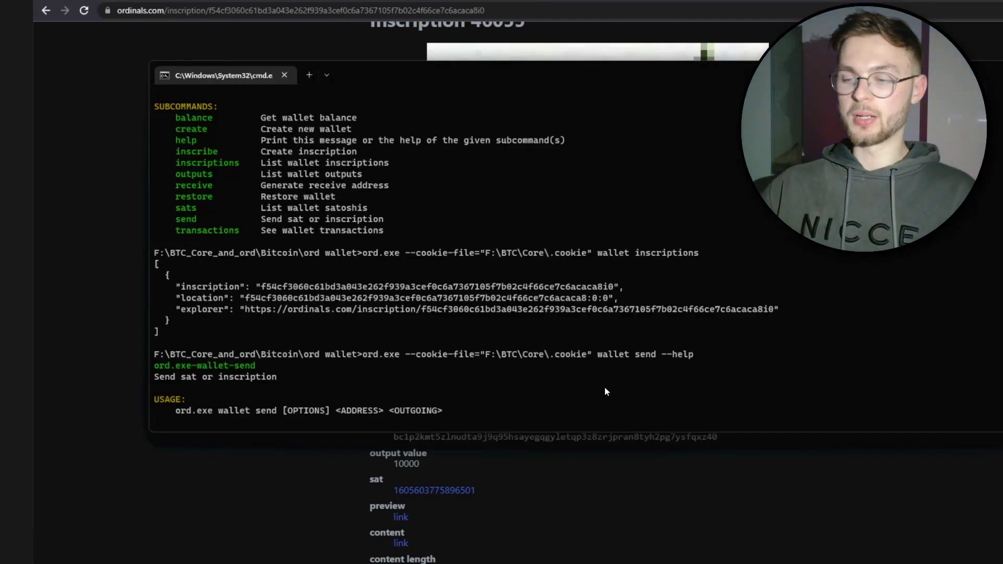
{"action": "key", "text": "ctrl+v"}
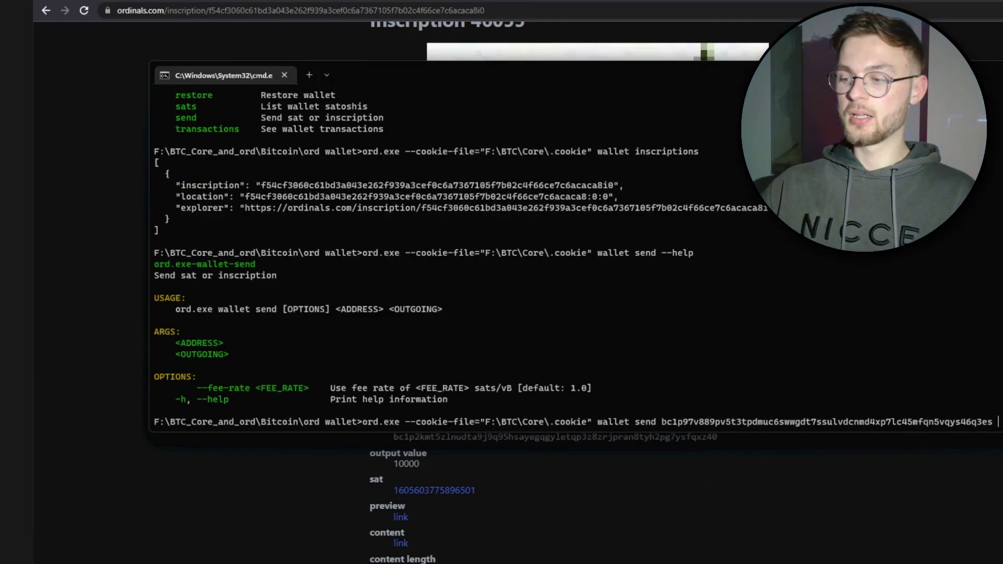
{"action": "key", "text": "ctrl+v"}
{"action": "type", "text": "--"}
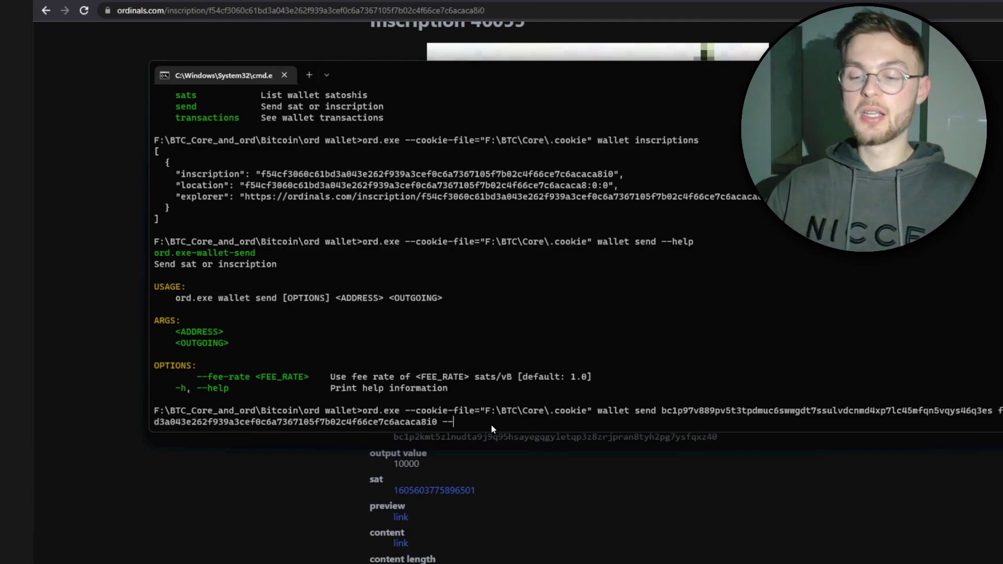
{"action": "type", "text": "fe"}
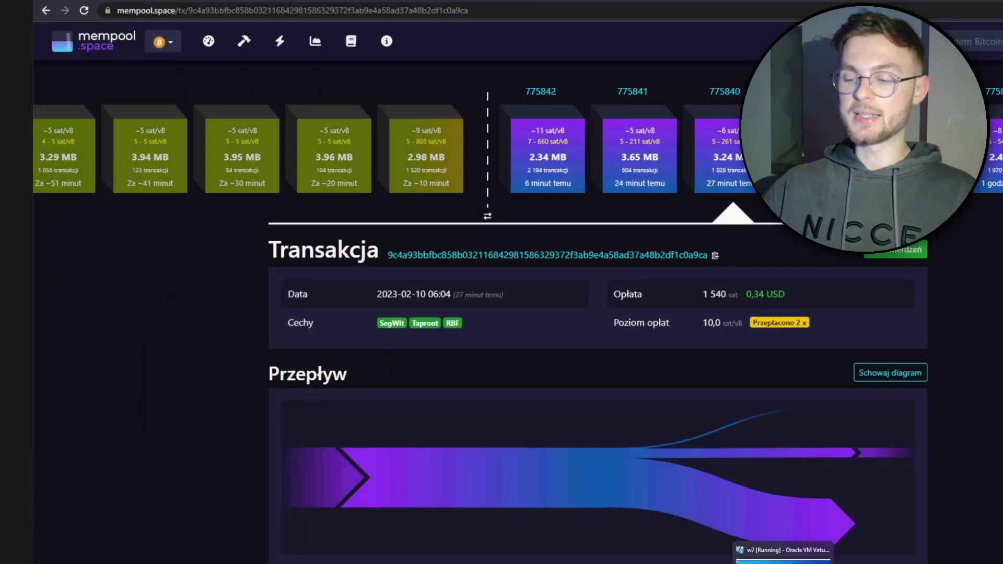
{"action": "left_click", "coordinate": [774, 561]}
{"action": "type", "text": "10"}
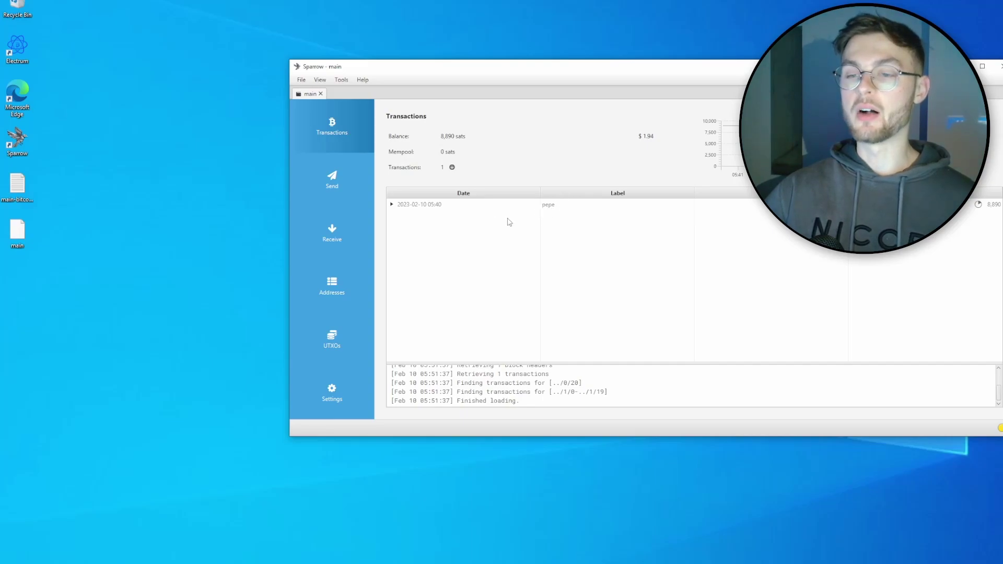
- Switch to Sparrow, copy the transaction output of the pepe UTXO and look it up on ordinals.com
{"action": "left_click", "coordinate": [340, 300]}
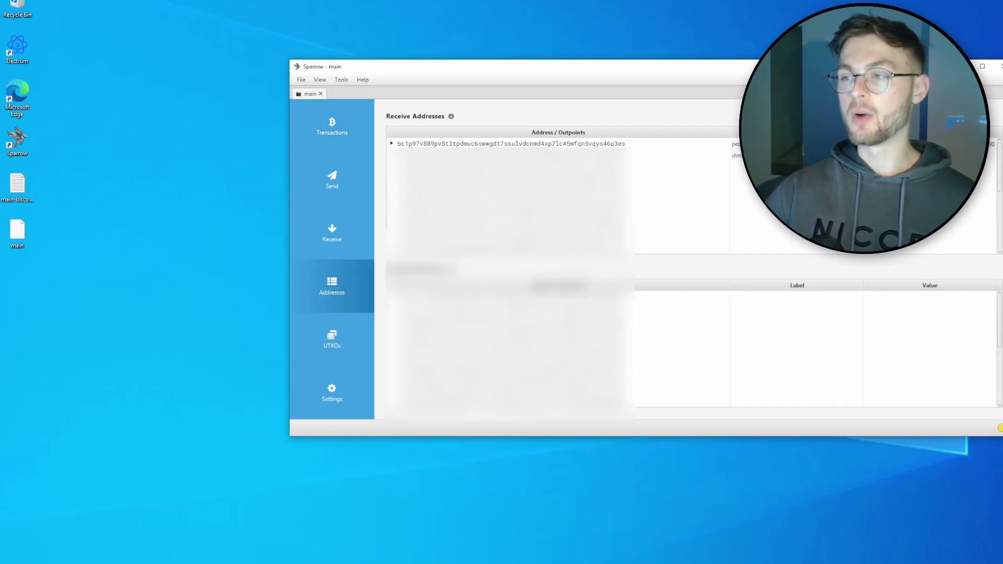
{"action": "left_click", "coordinate": [340, 341]}
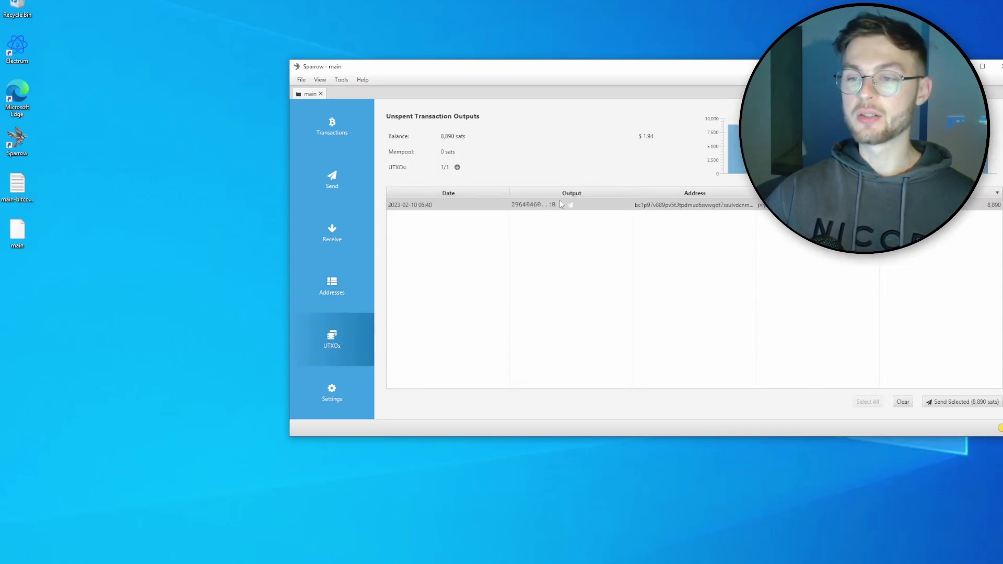
{"action": "right_click", "coordinate": [534, 207]}
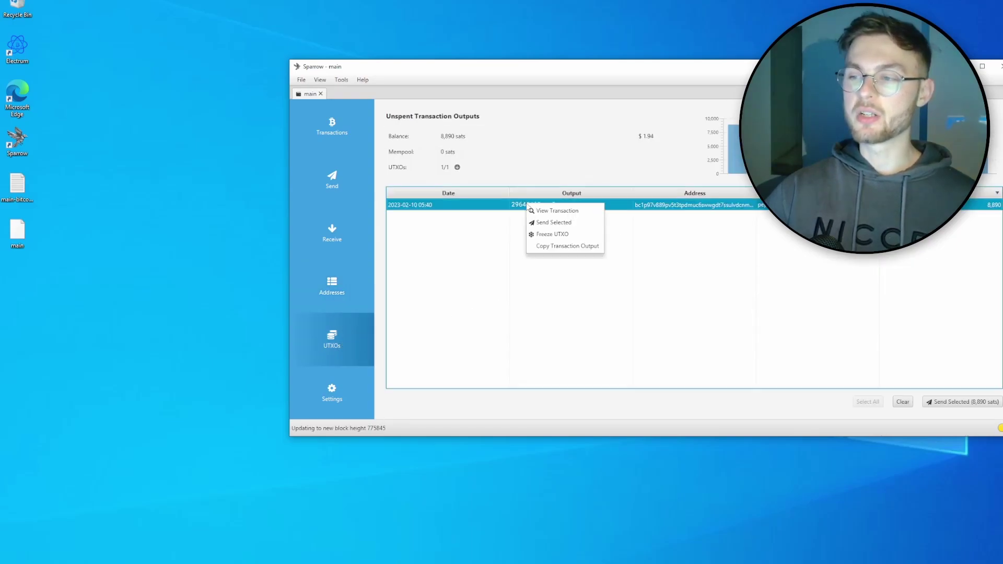
{"action": "left_click", "coordinate": [555, 246]}
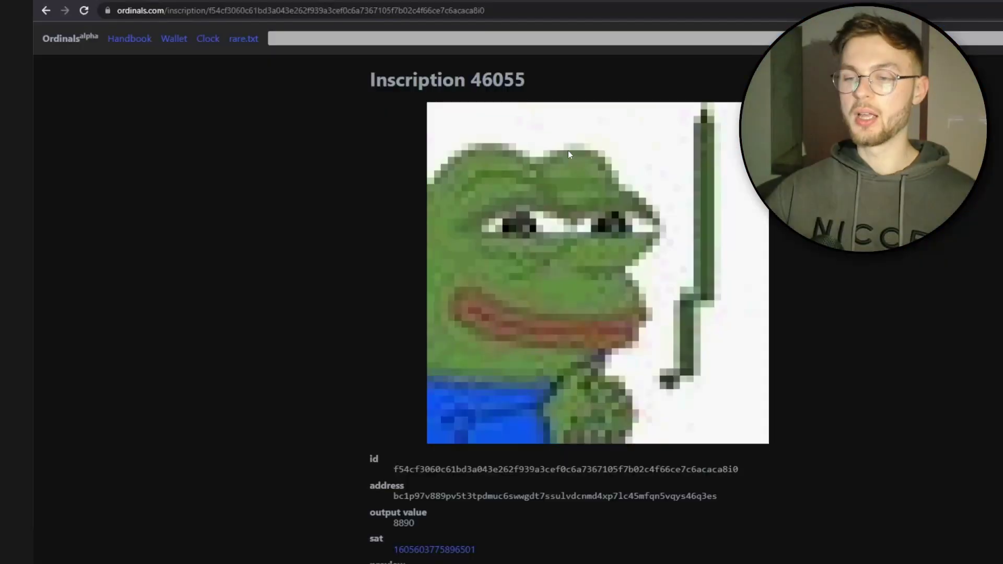
{"action": "key", "text": "ctrl+v"}
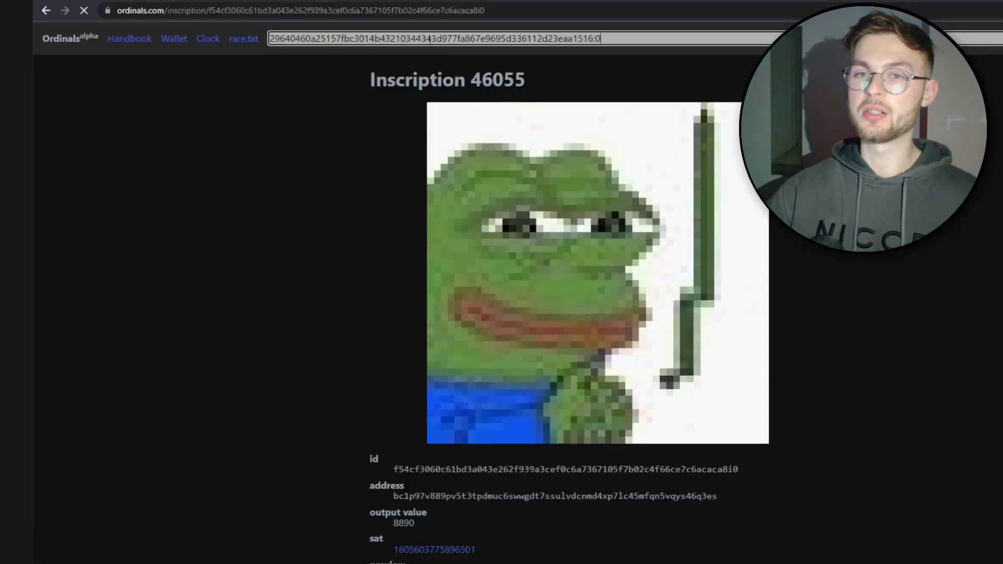
{"action": "key", "text": "Return"}
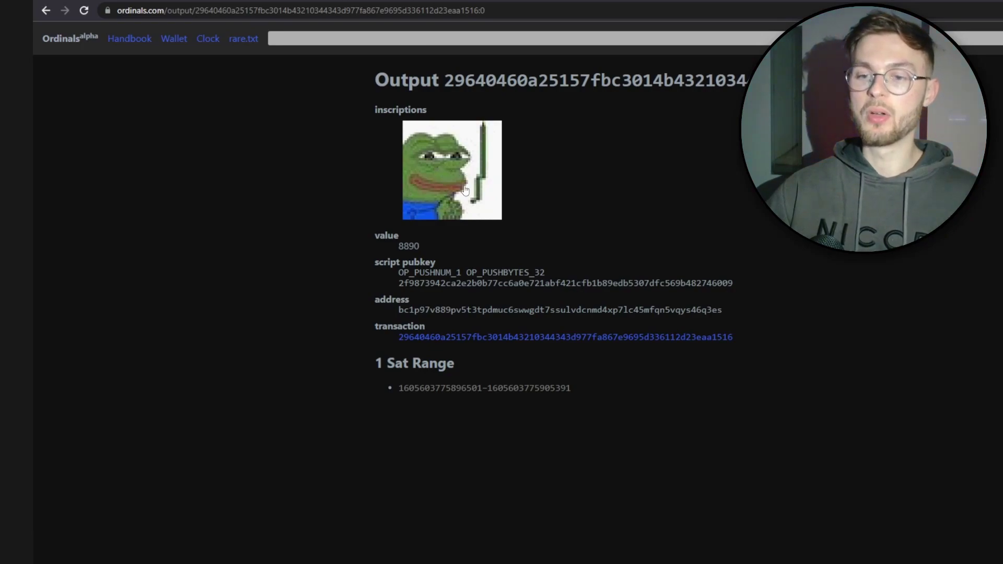